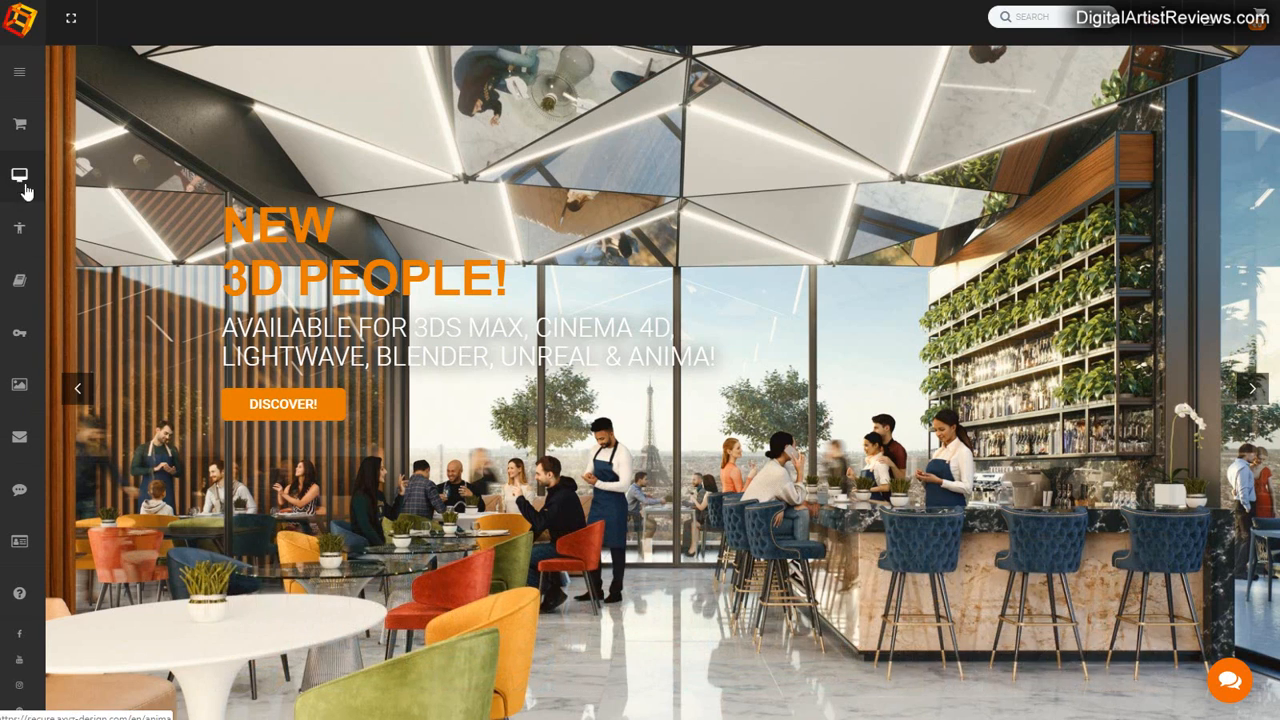
# Open the shop and filter the products to 3d People | Posed, Single models, Female and Business clothing.
pyautogui.click(19, 130)
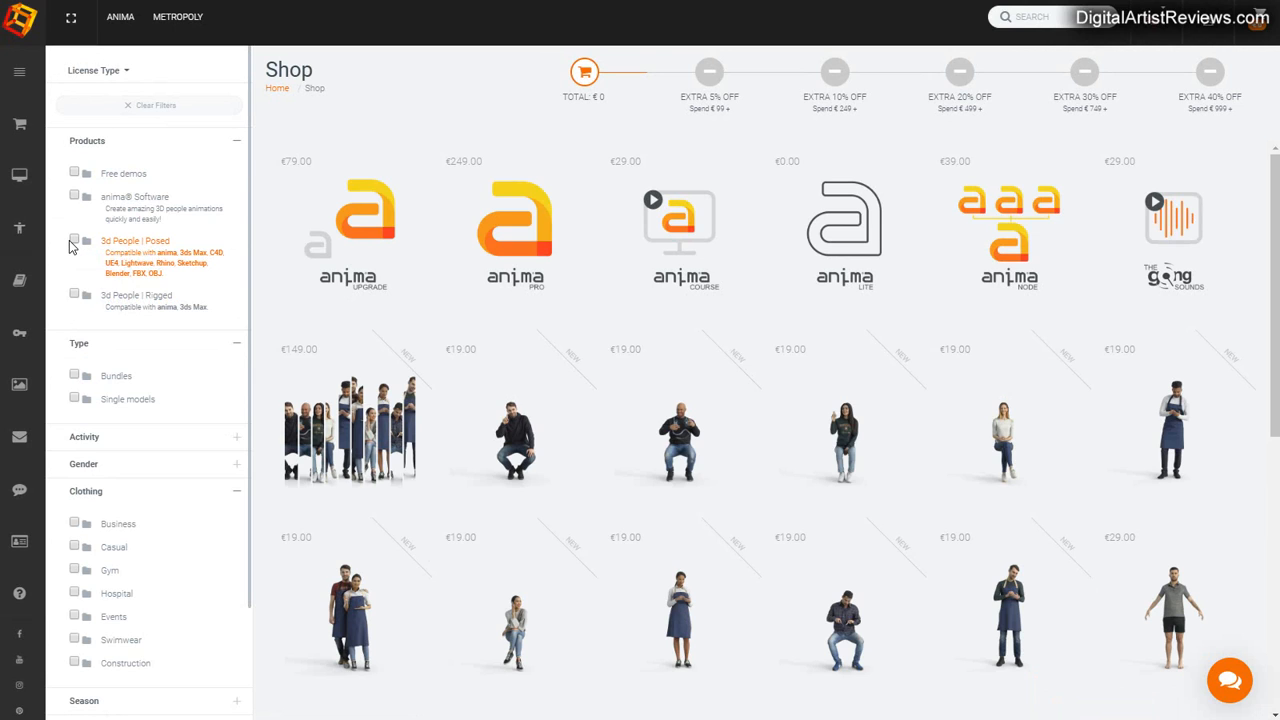
pyautogui.click(74, 240)
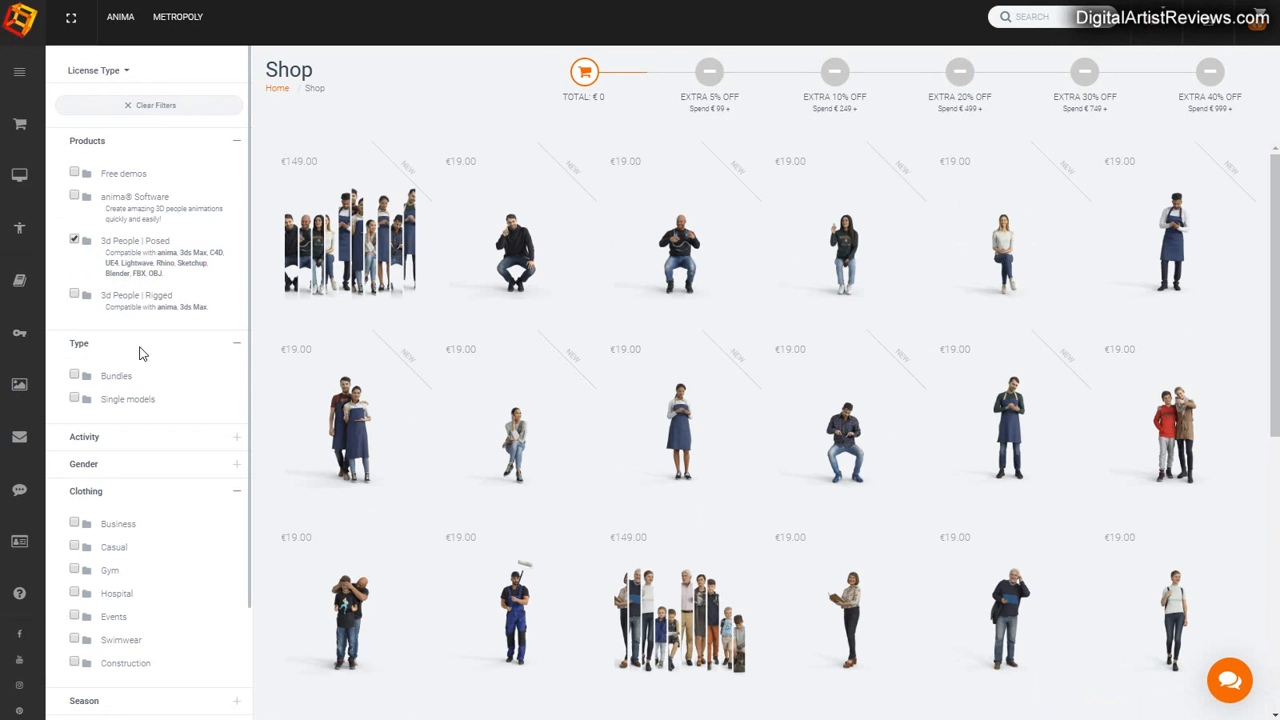
pyautogui.click(74, 399)
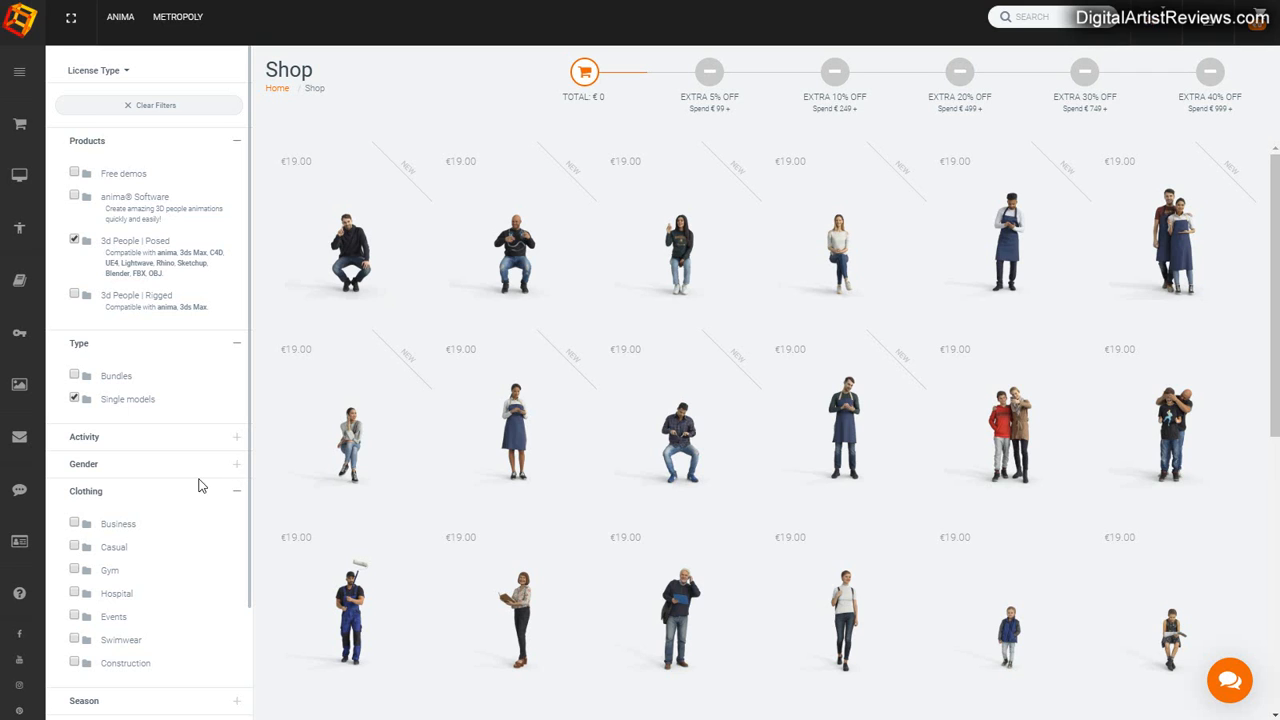
pyautogui.click(165, 466)
pyautogui.click(74, 495)
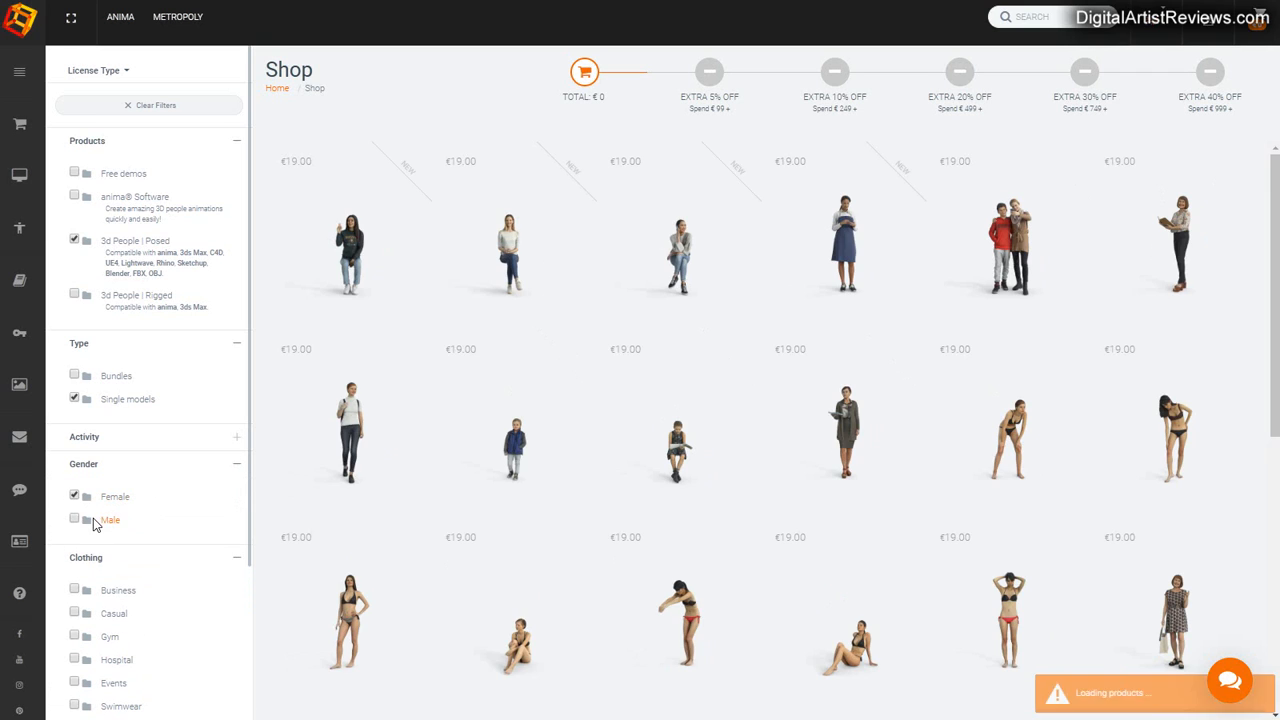
pyautogui.scroll(-3, 151, 465)
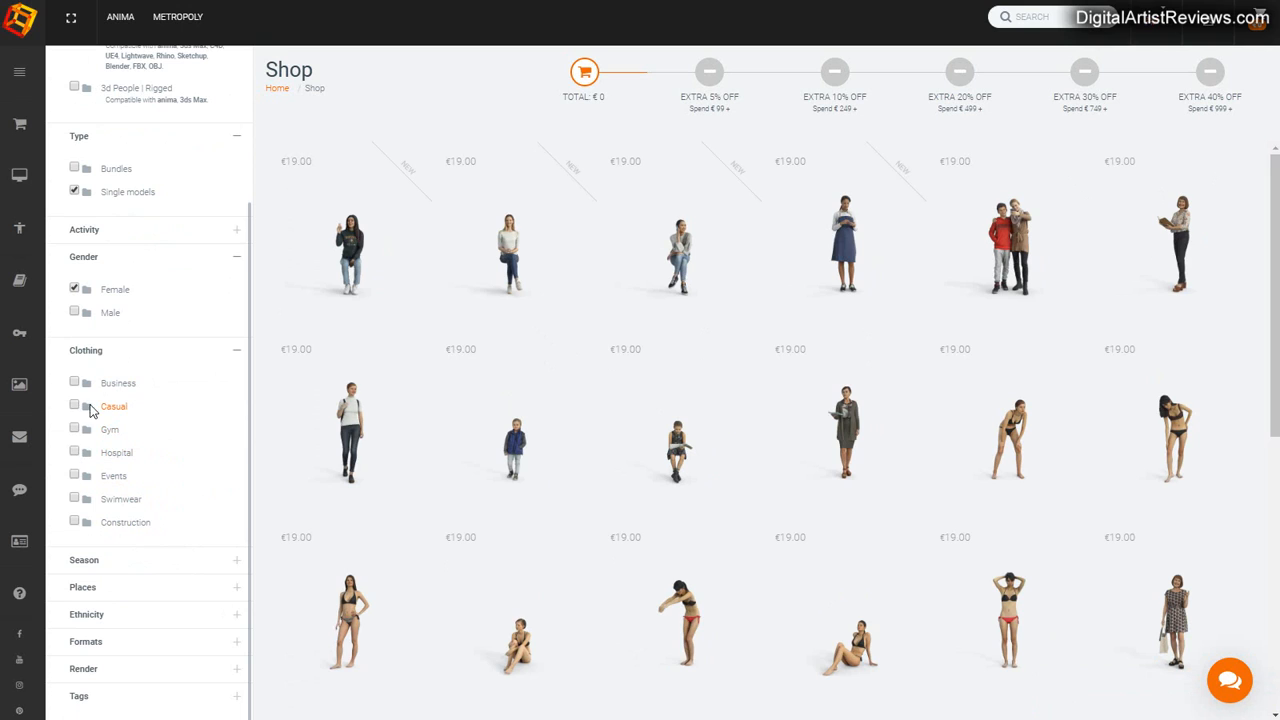
pyautogui.click(75, 383)
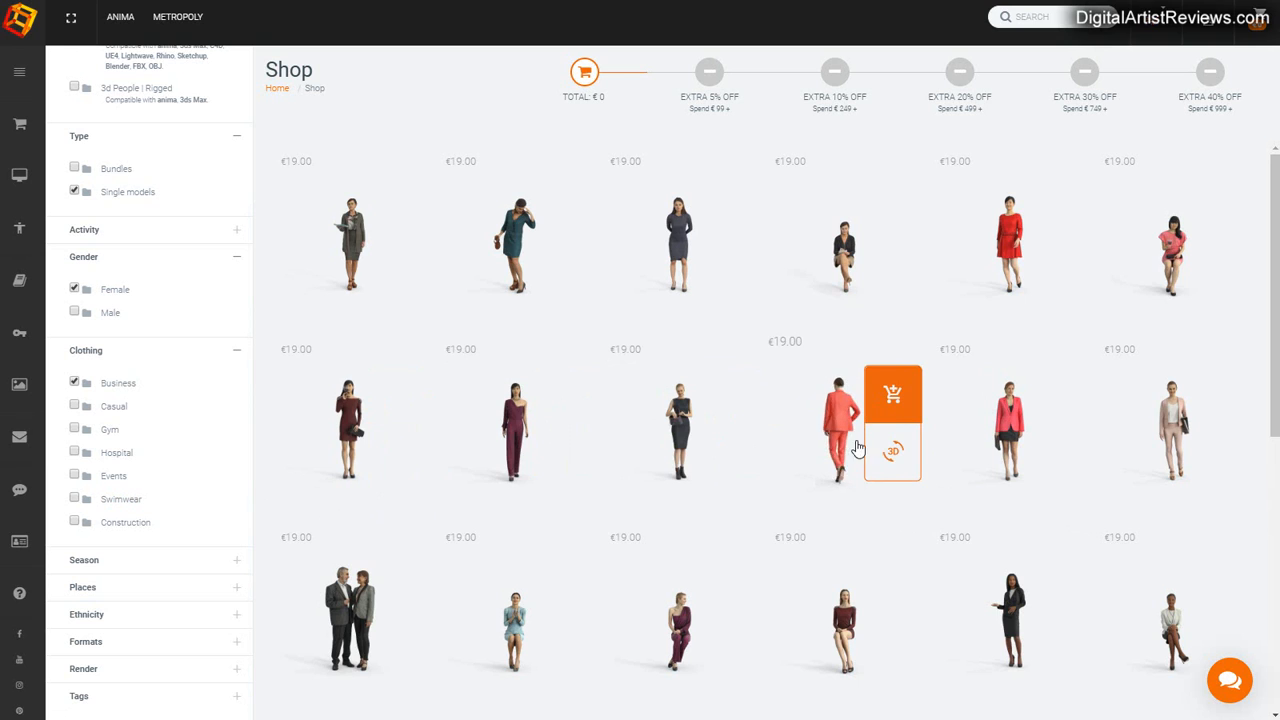
# Preview the woman in the red suit and the woman with the suitcase in 3D, and browse the other business models.
pyautogui.click(892, 452)
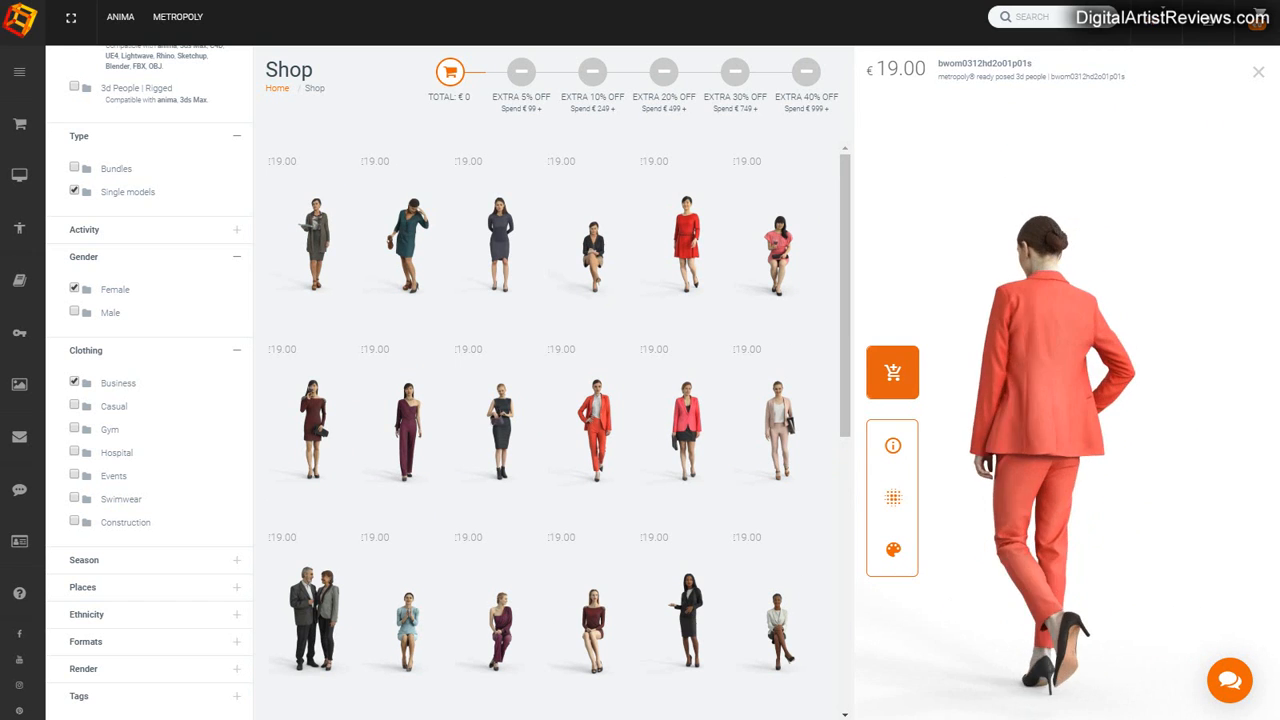
pyautogui.scroll(-3, 522, 401)
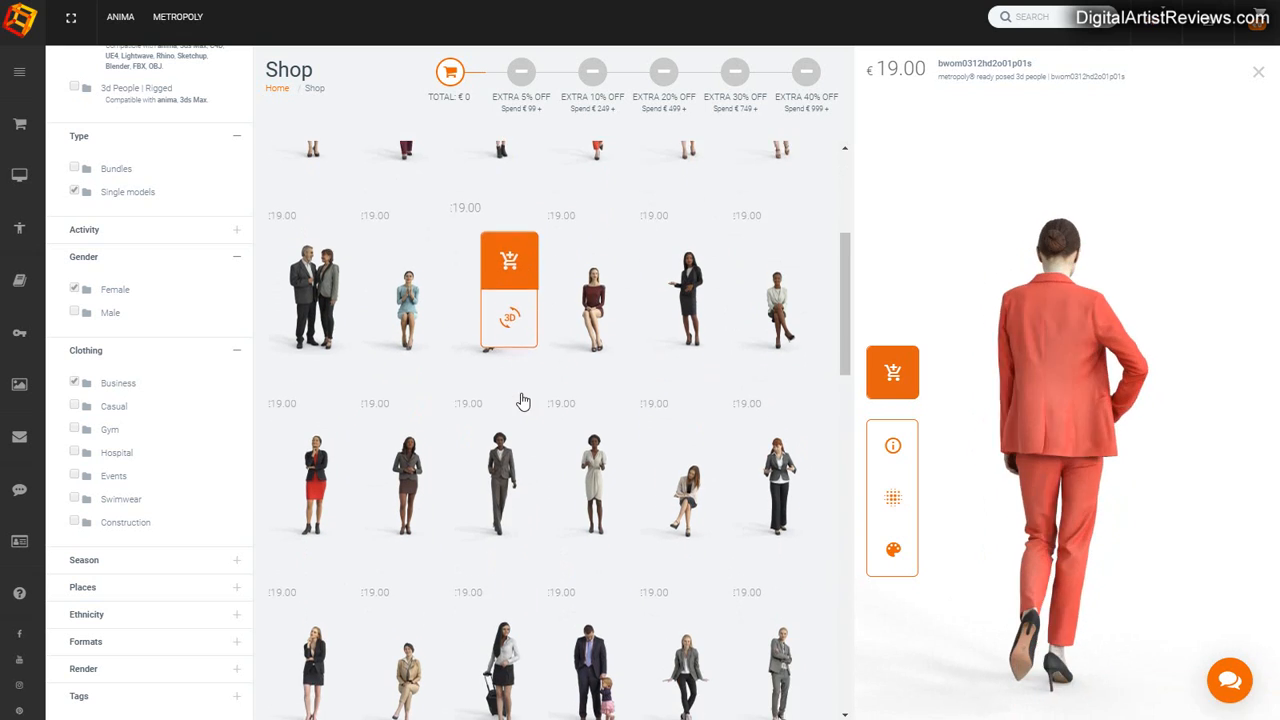
pyautogui.scroll(-3, 522, 401)
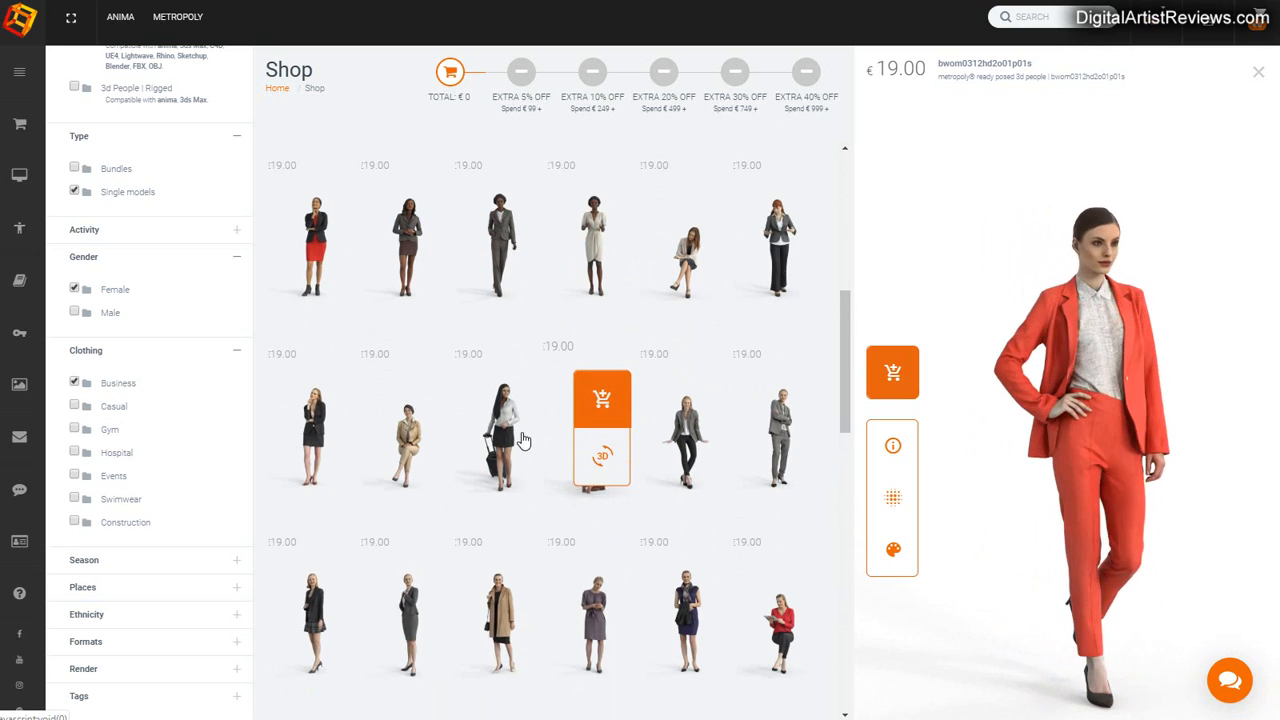
pyautogui.click(510, 462)
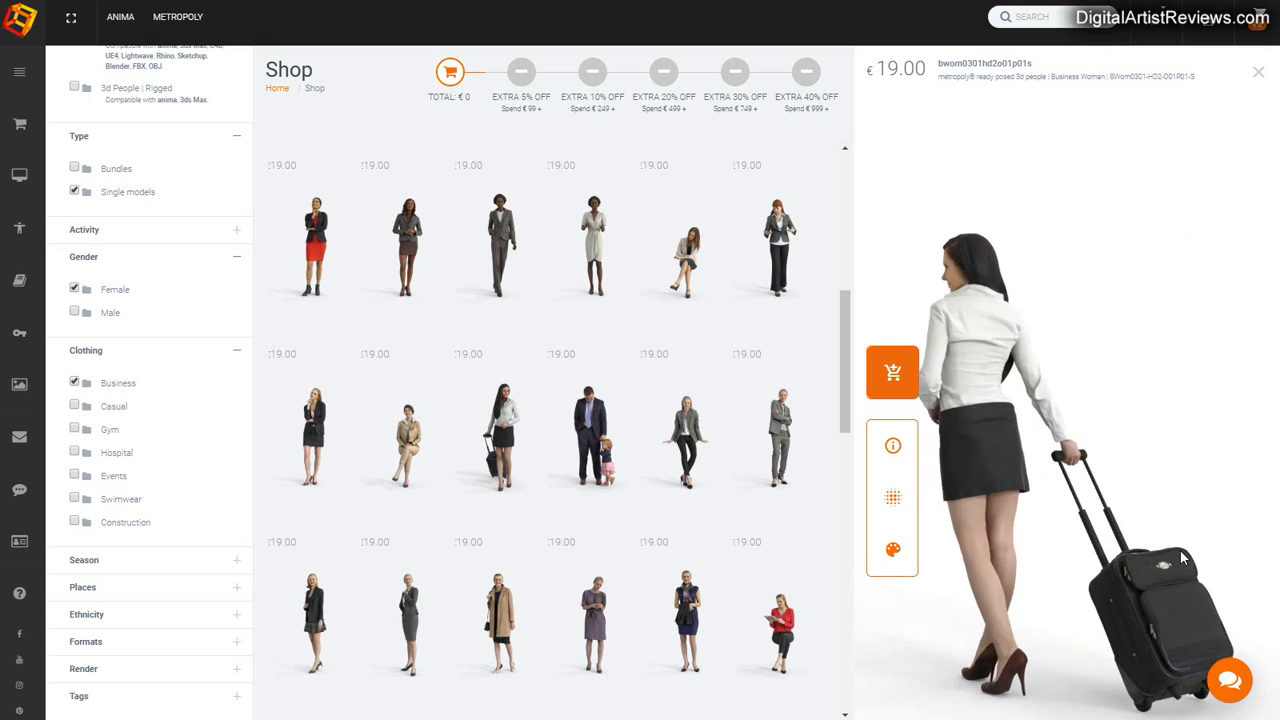
pyautogui.scroll(-2, 723, 457)
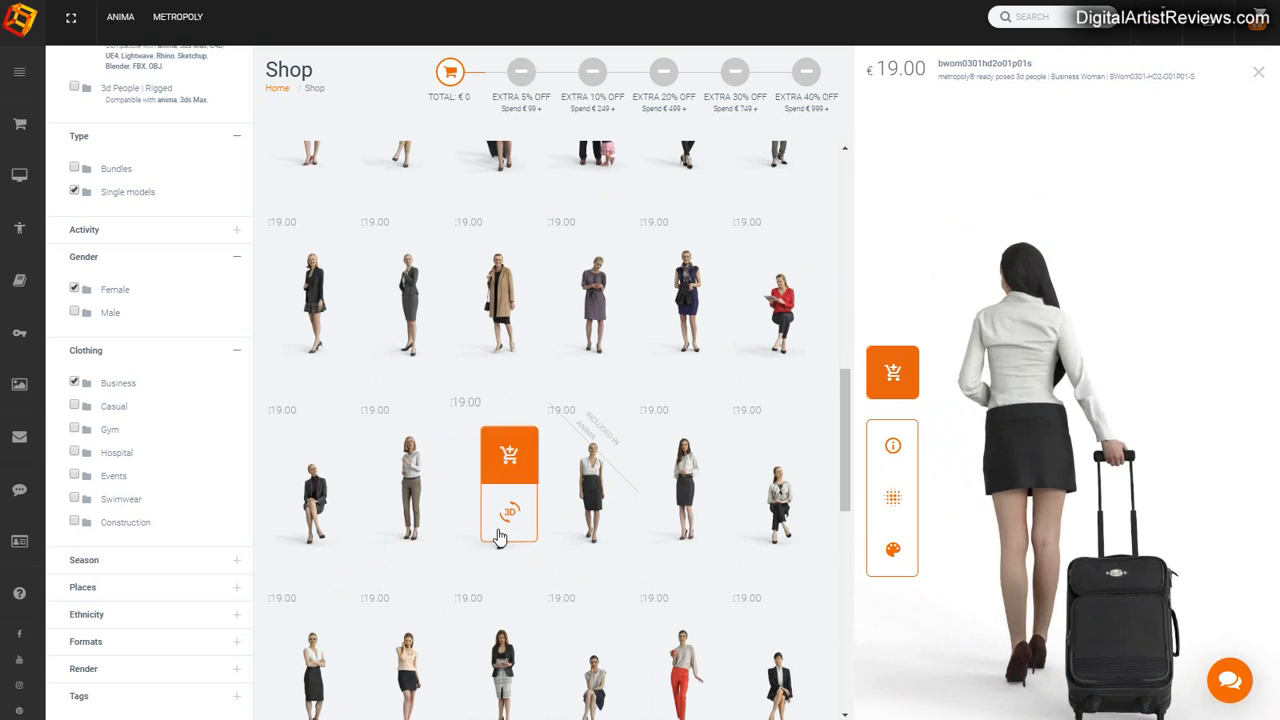
pyautogui.scroll(-3, 496, 534)
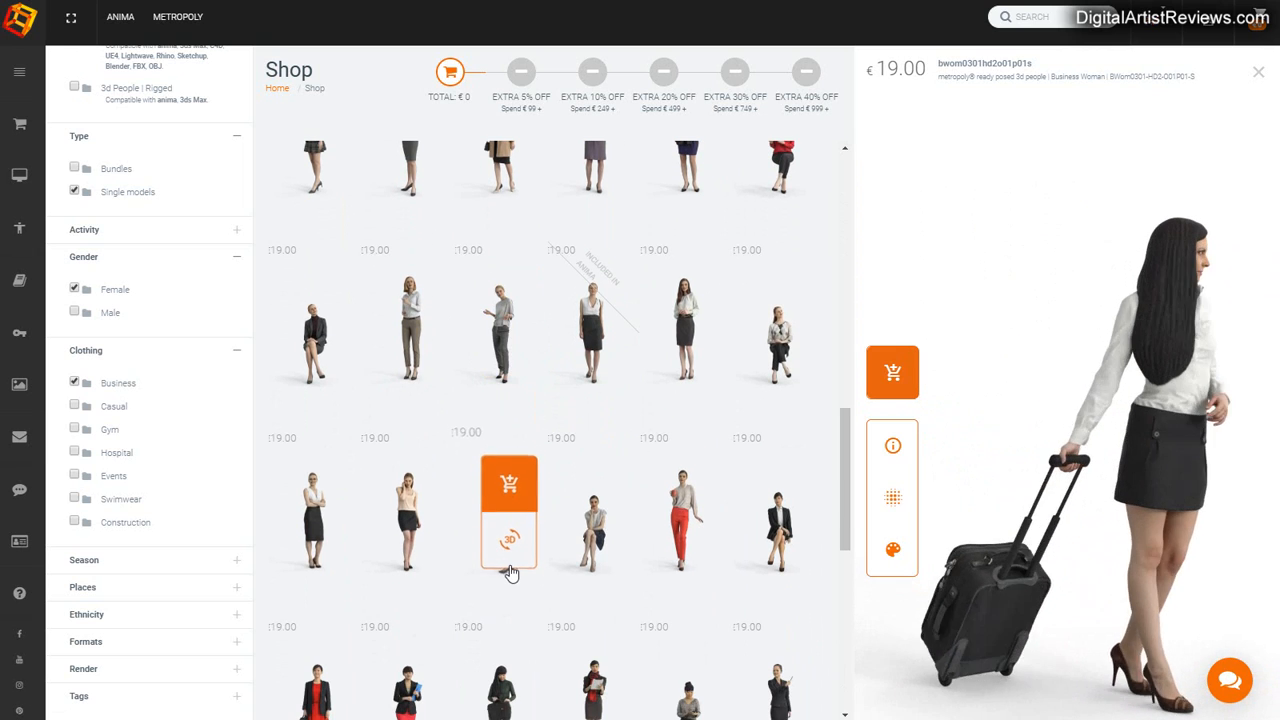
pyautogui.click(417, 550)
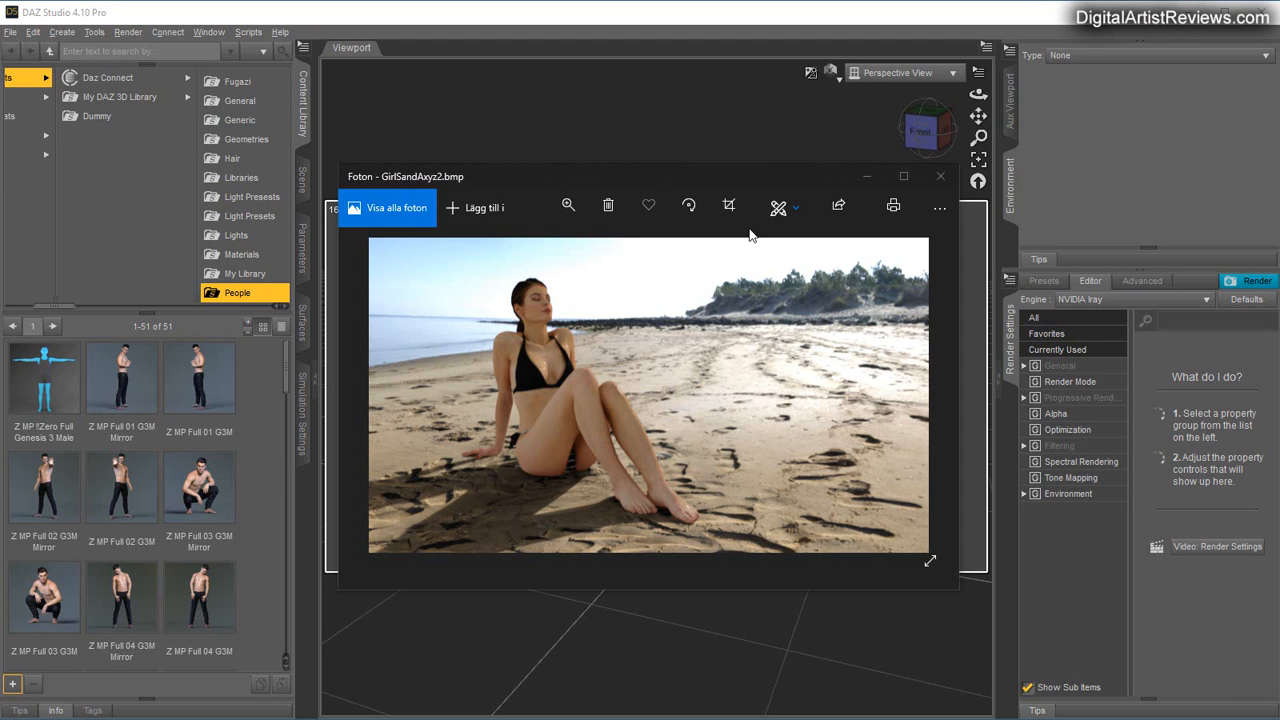
# In DAZ Studio, close the beach photo and import the Bch0009-HD2-O01P01-S OBJ file with the Lightwave (1 unit = 1m) preset.
pyautogui.click(940, 176)
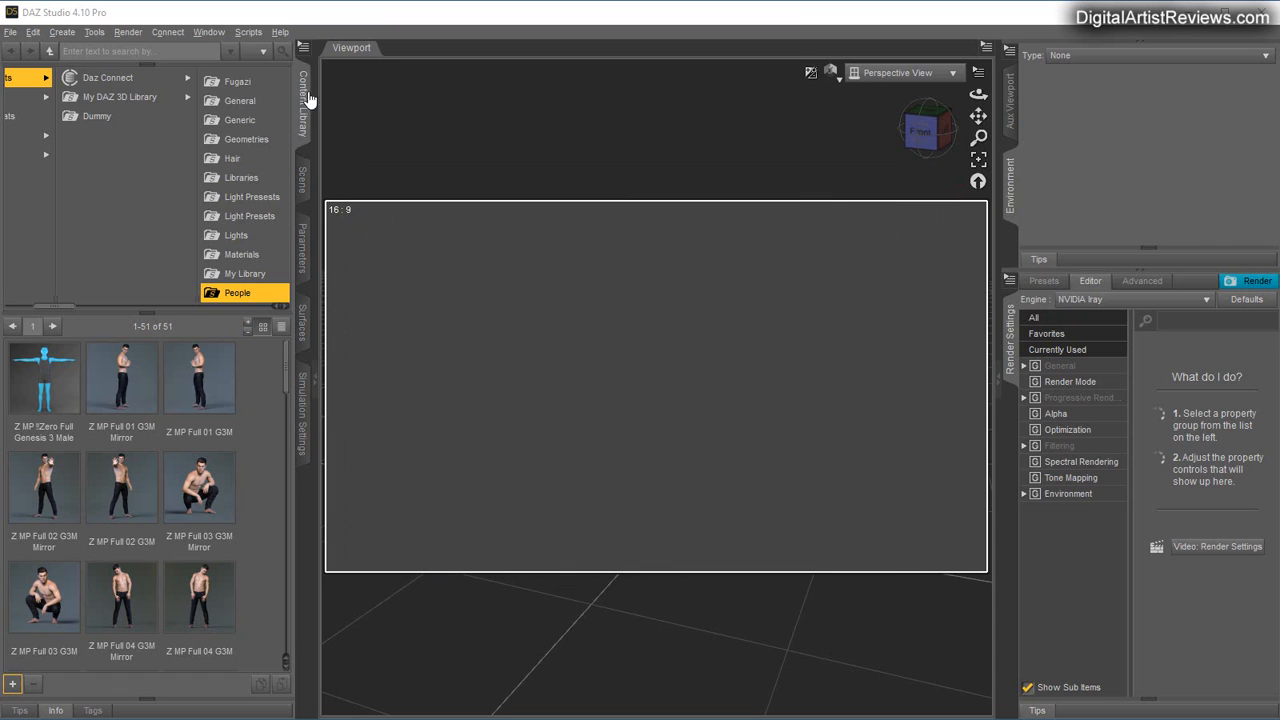
pyautogui.click(11, 32)
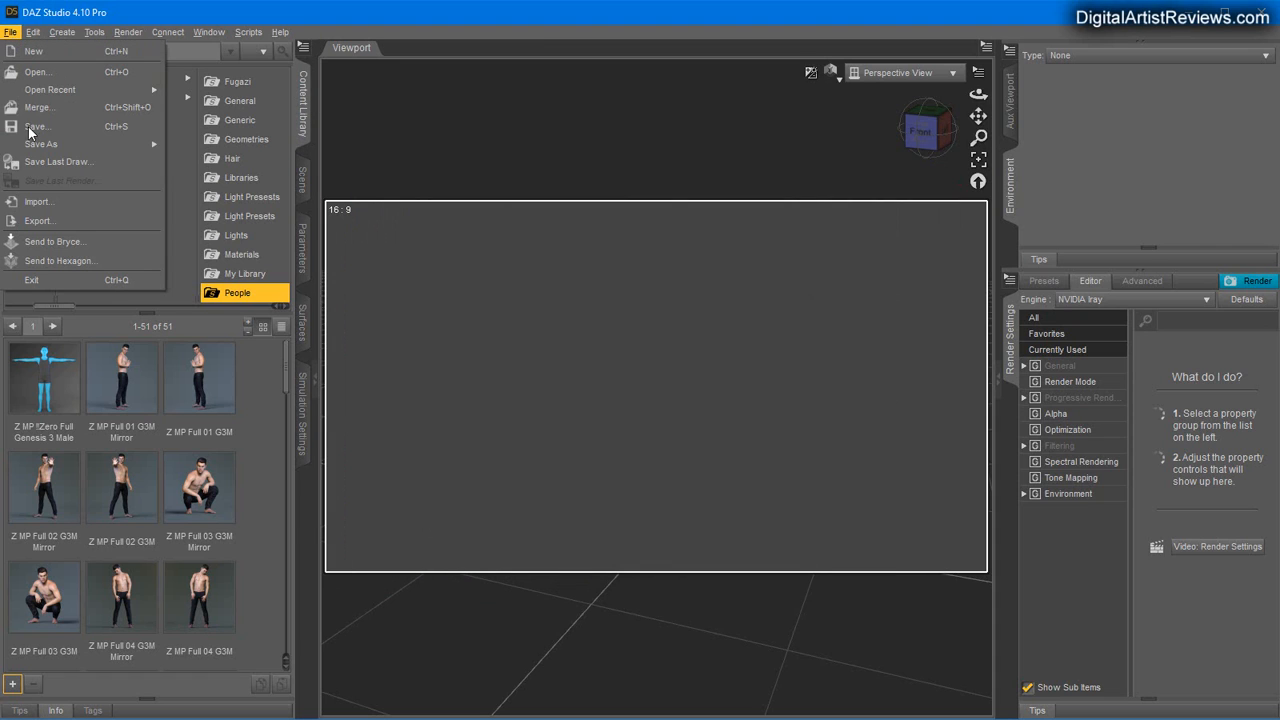
pyautogui.click(36, 201)
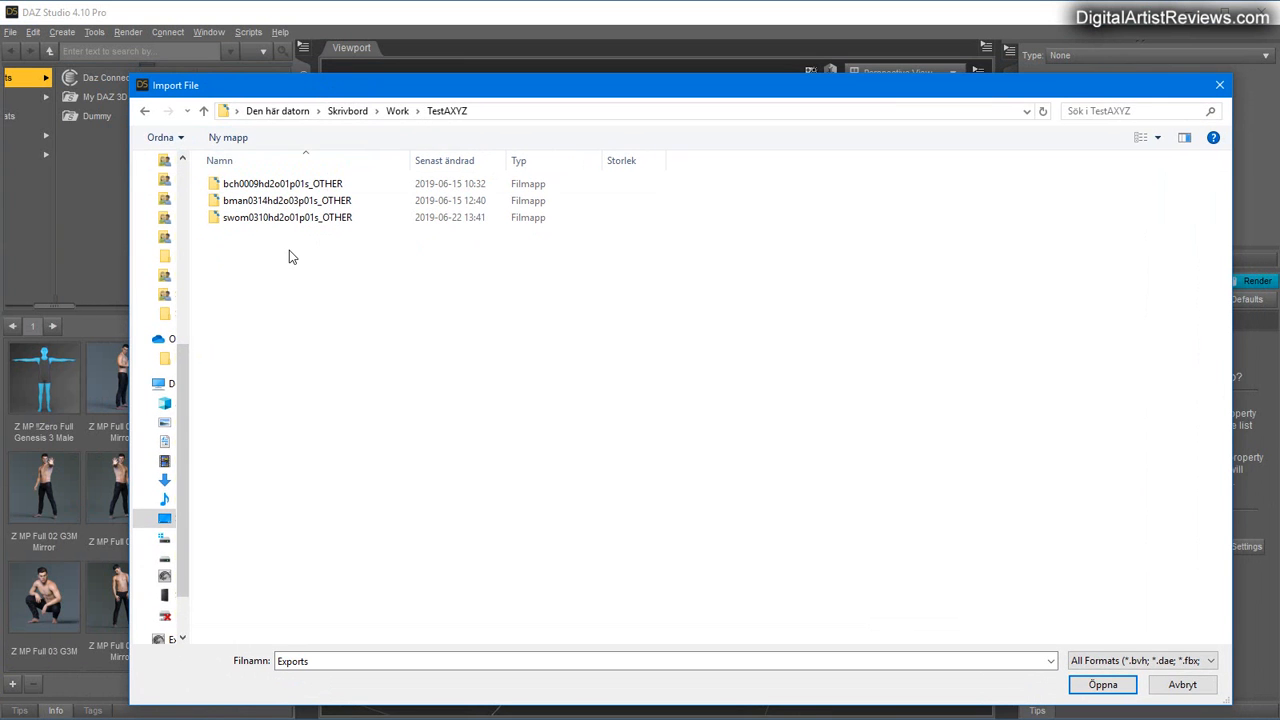
pyautogui.click(234, 186)
pyautogui.doubleClick(234, 186)
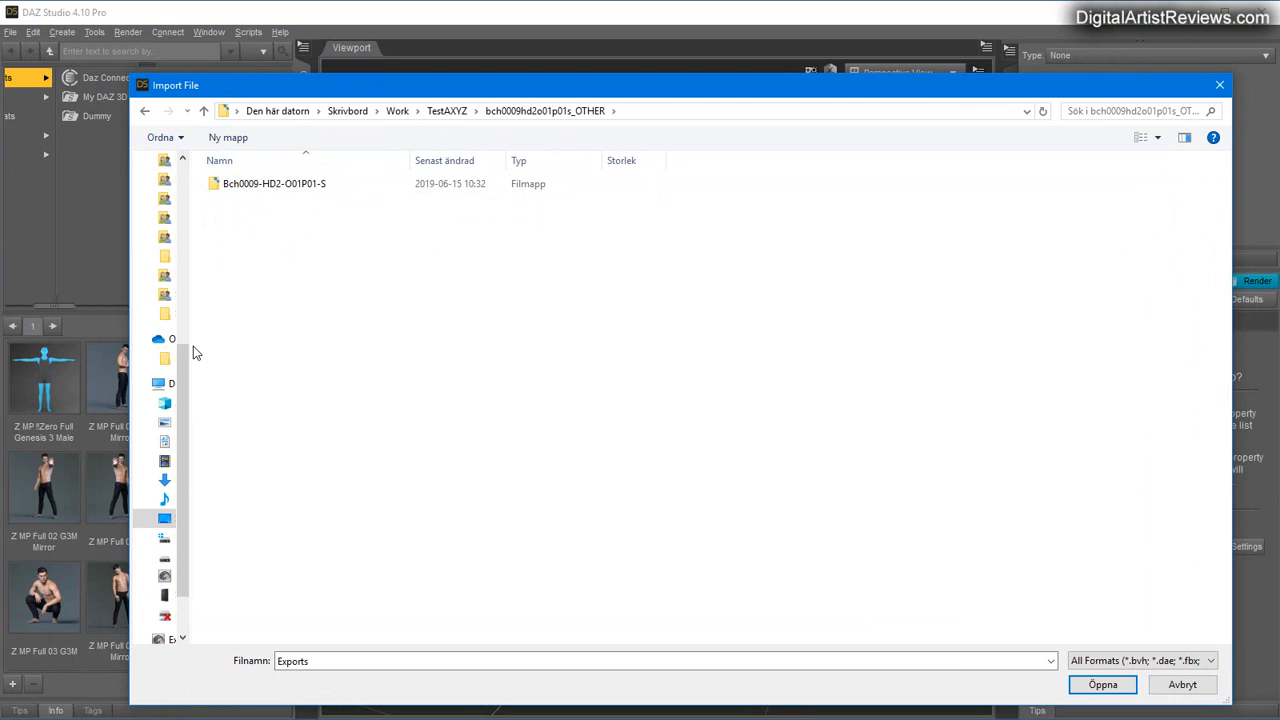
pyautogui.click(236, 186)
pyautogui.doubleClick(236, 186)
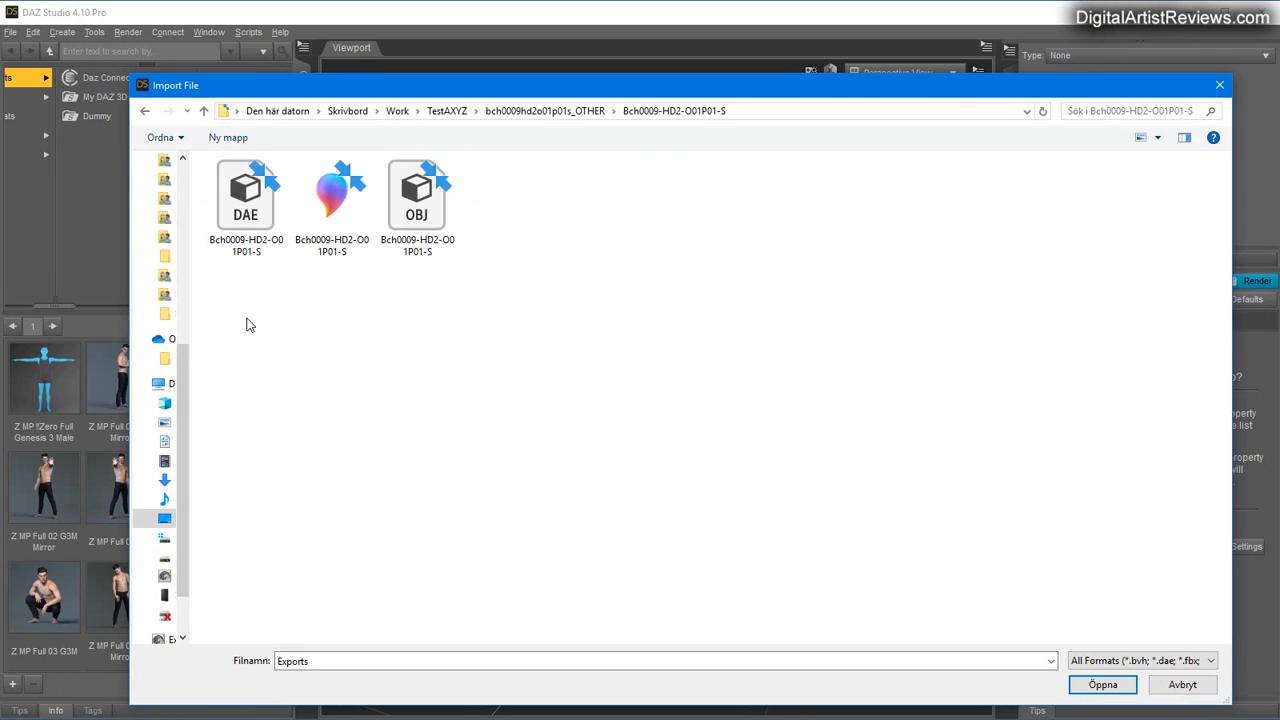
pyautogui.click(416, 205)
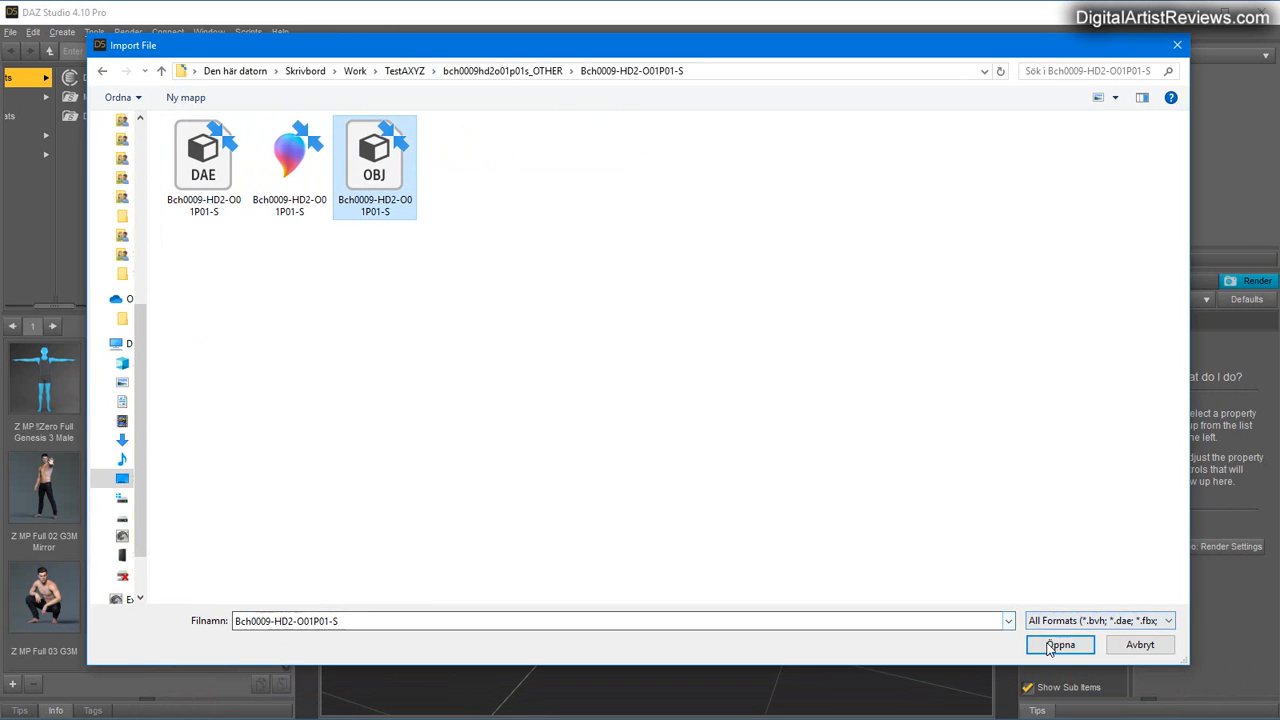
pyautogui.click(1137, 650)
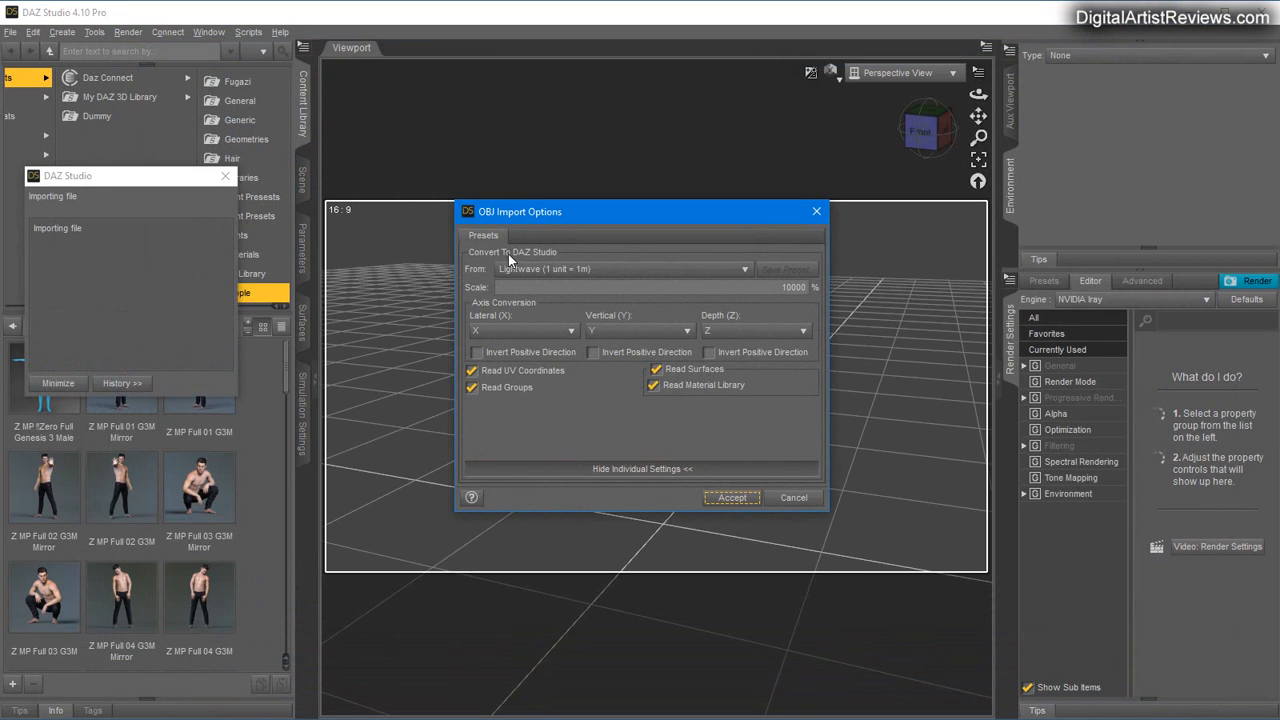
pyautogui.click(732, 497)
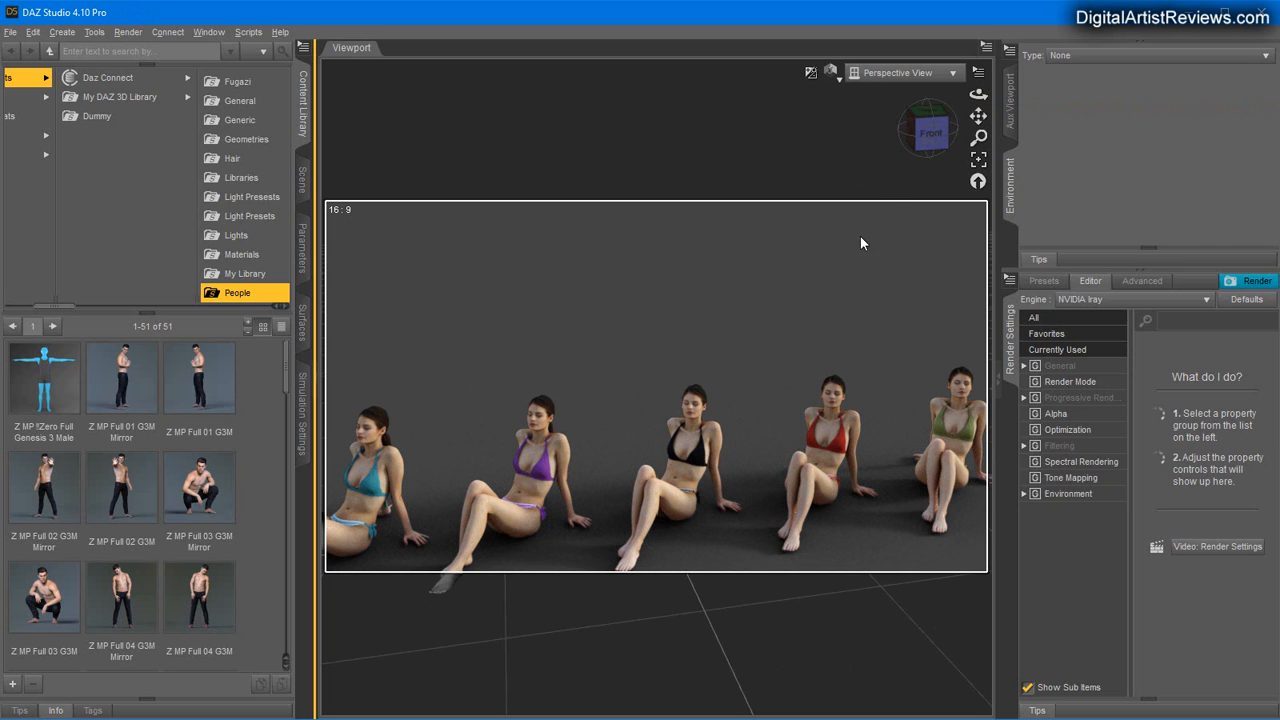
# Inspect the imported figures from several sides, select their scene object and expand its list of surfaces.
pyautogui.moveTo(978, 116); pyautogui.dragTo(558, 391)
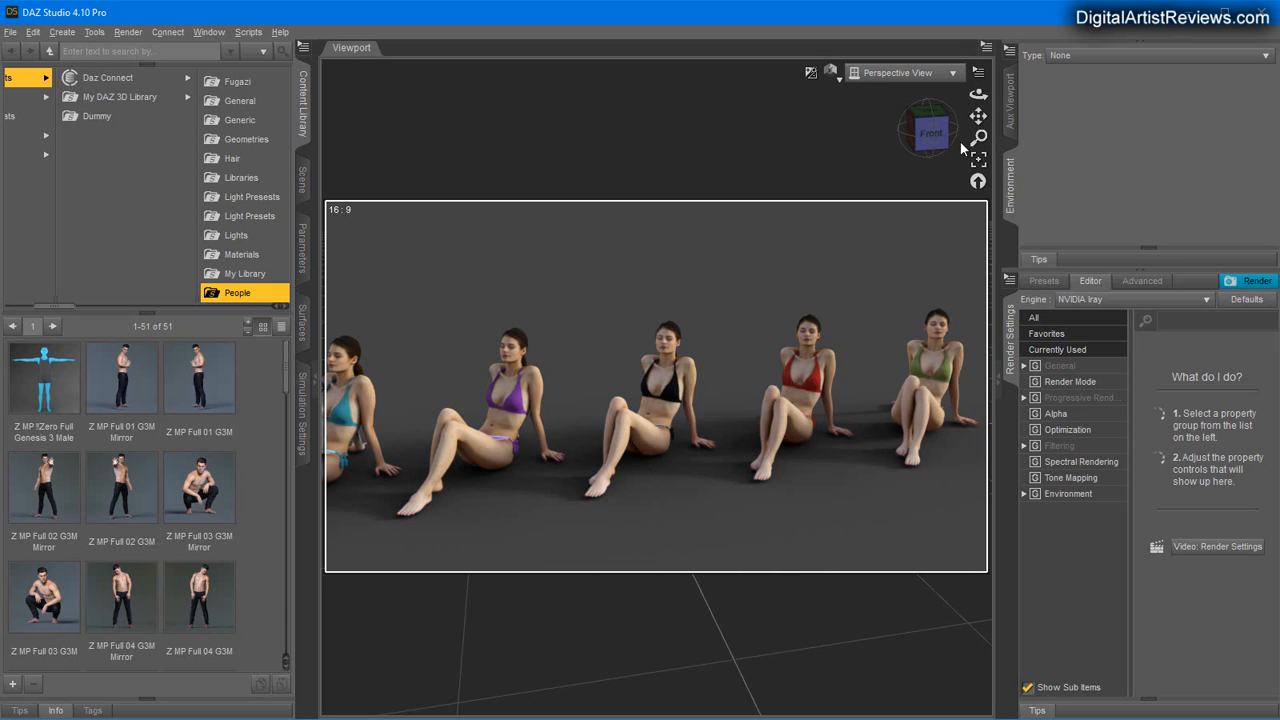
pyautogui.moveTo(985, 93); pyautogui.dragTo(830, 93)
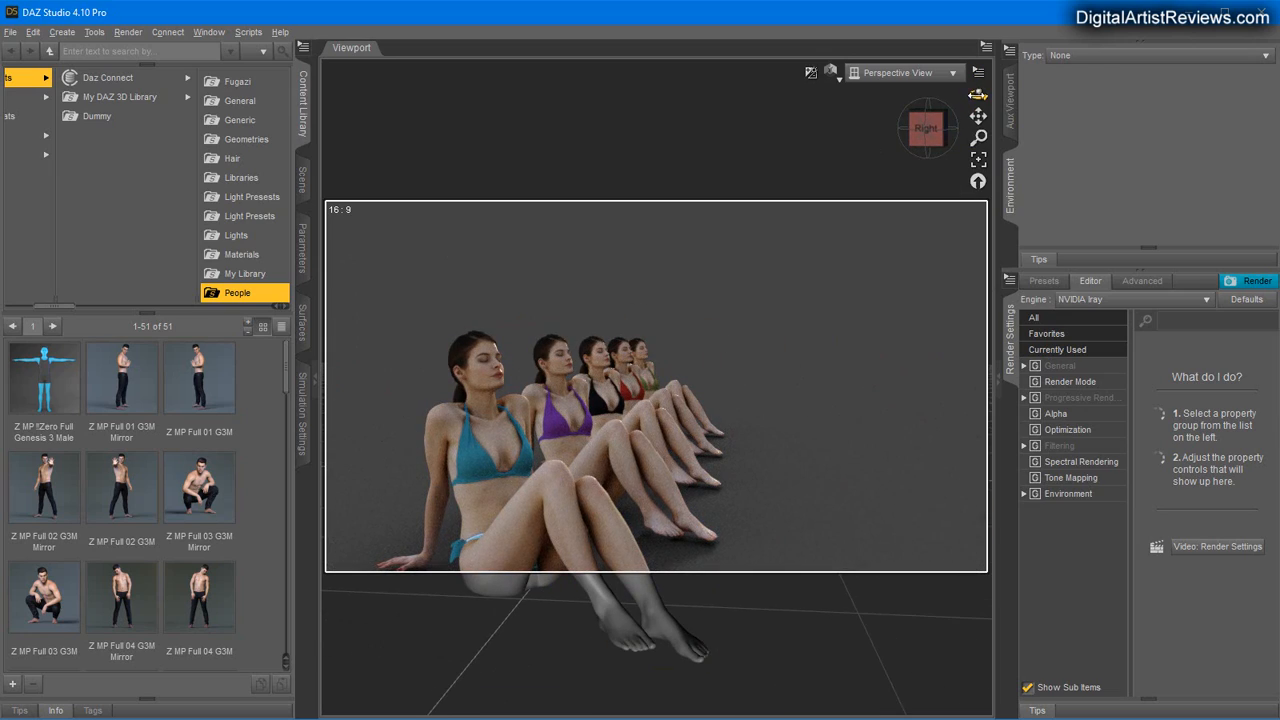
pyautogui.moveTo(977, 94); pyautogui.dragTo(860, 94)
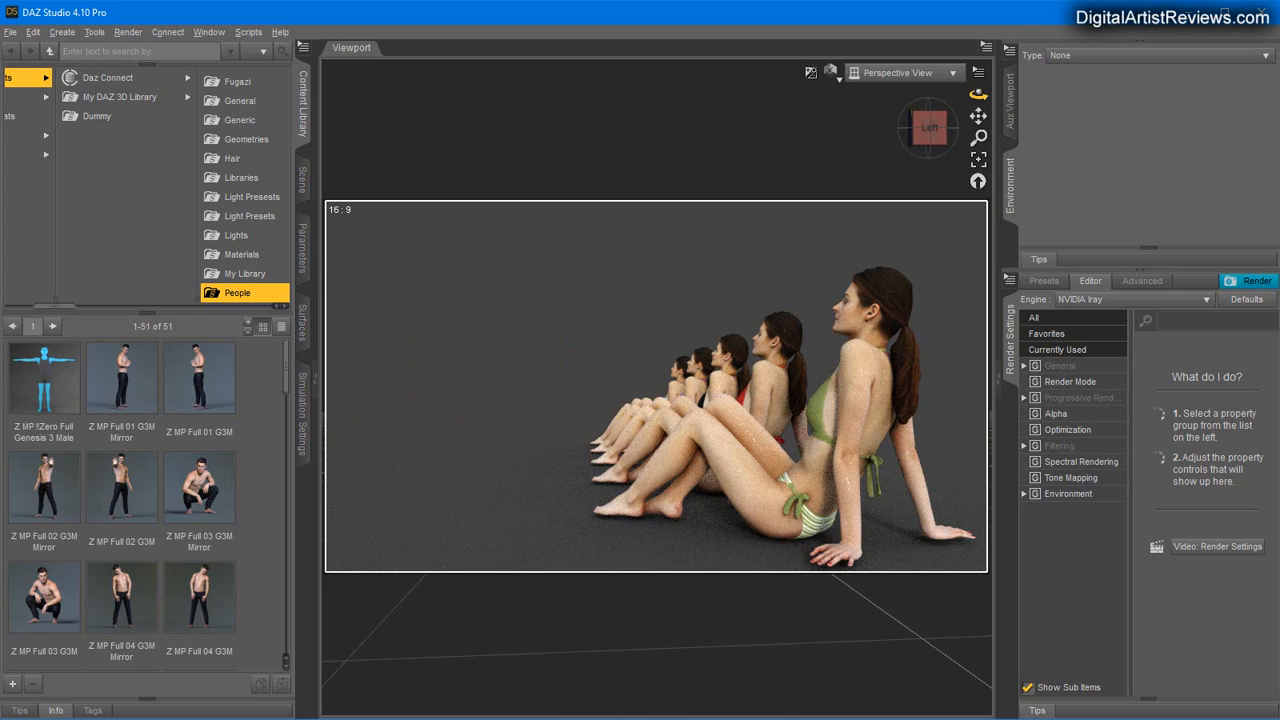
pyautogui.moveTo(977, 94); pyautogui.dragTo(920, 94)
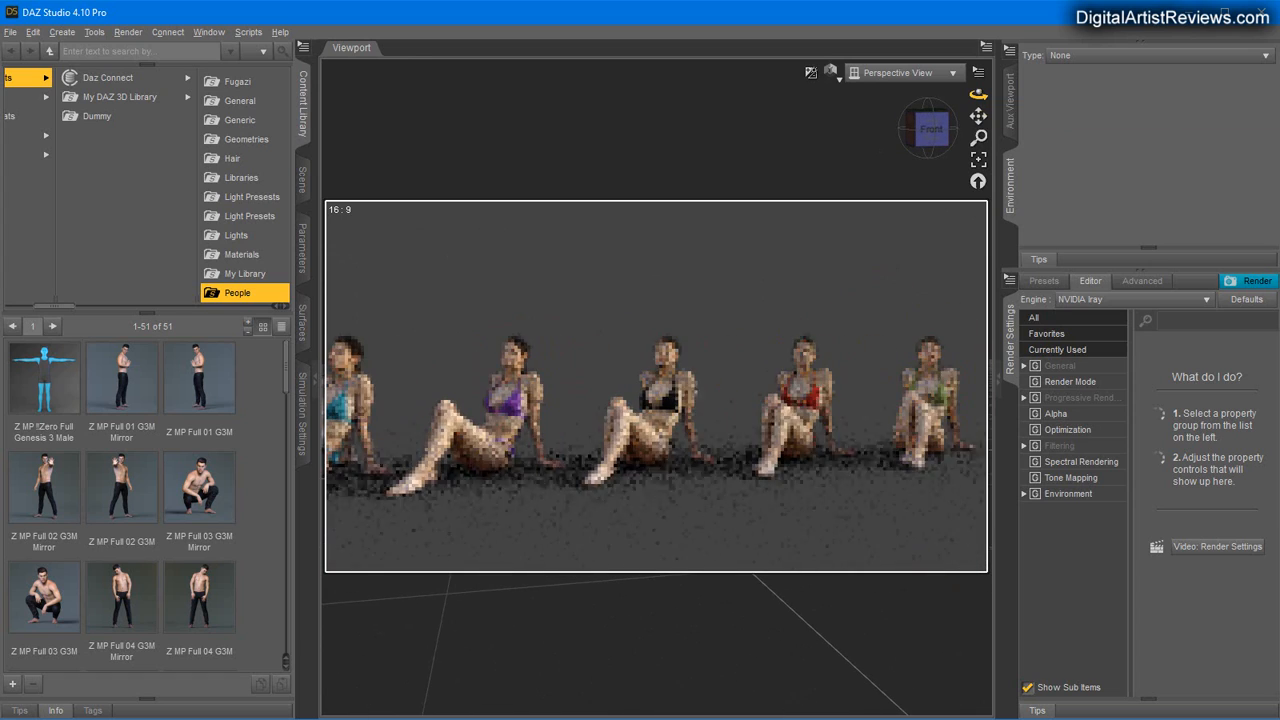
pyautogui.click(304, 180)
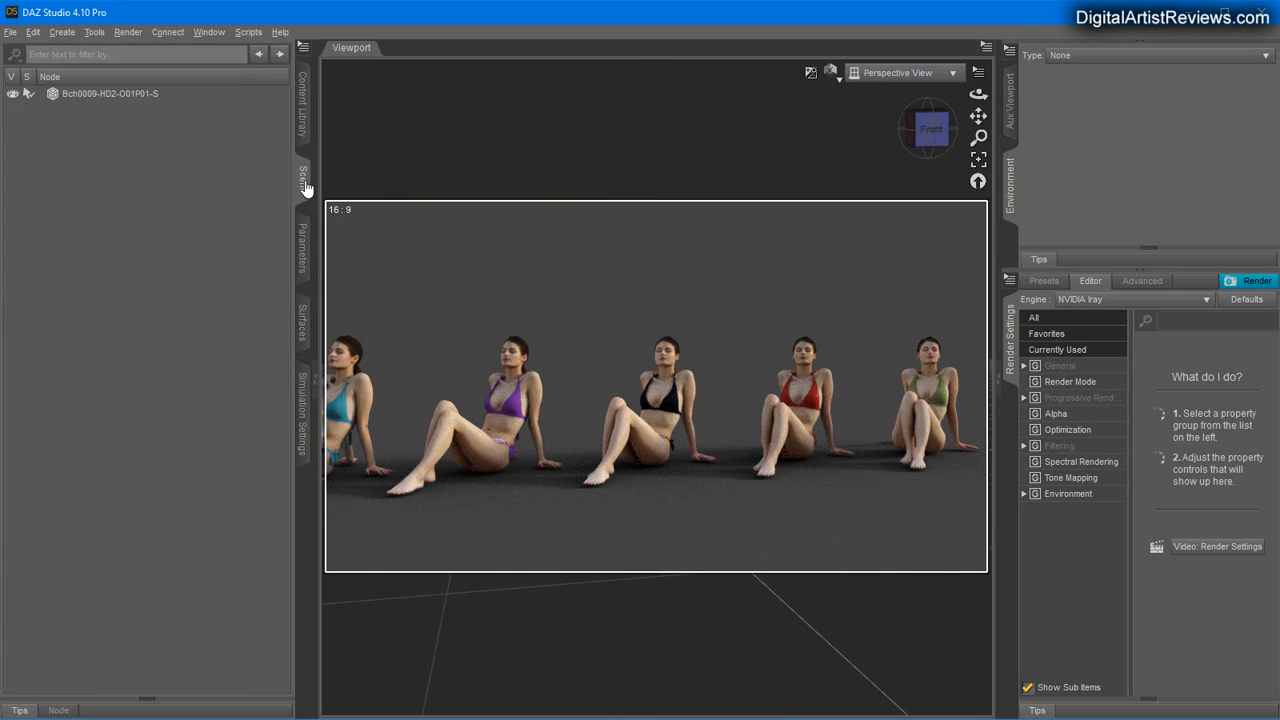
pyautogui.click(84, 98)
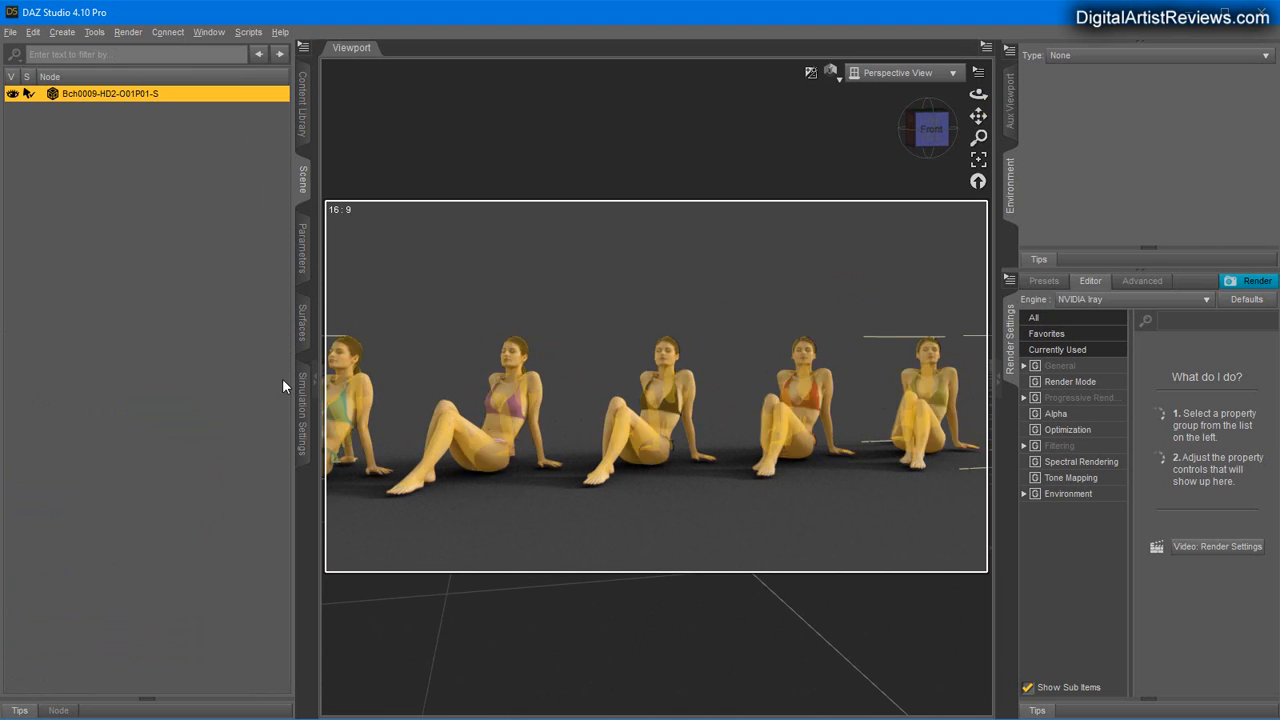
pyautogui.click(303, 322)
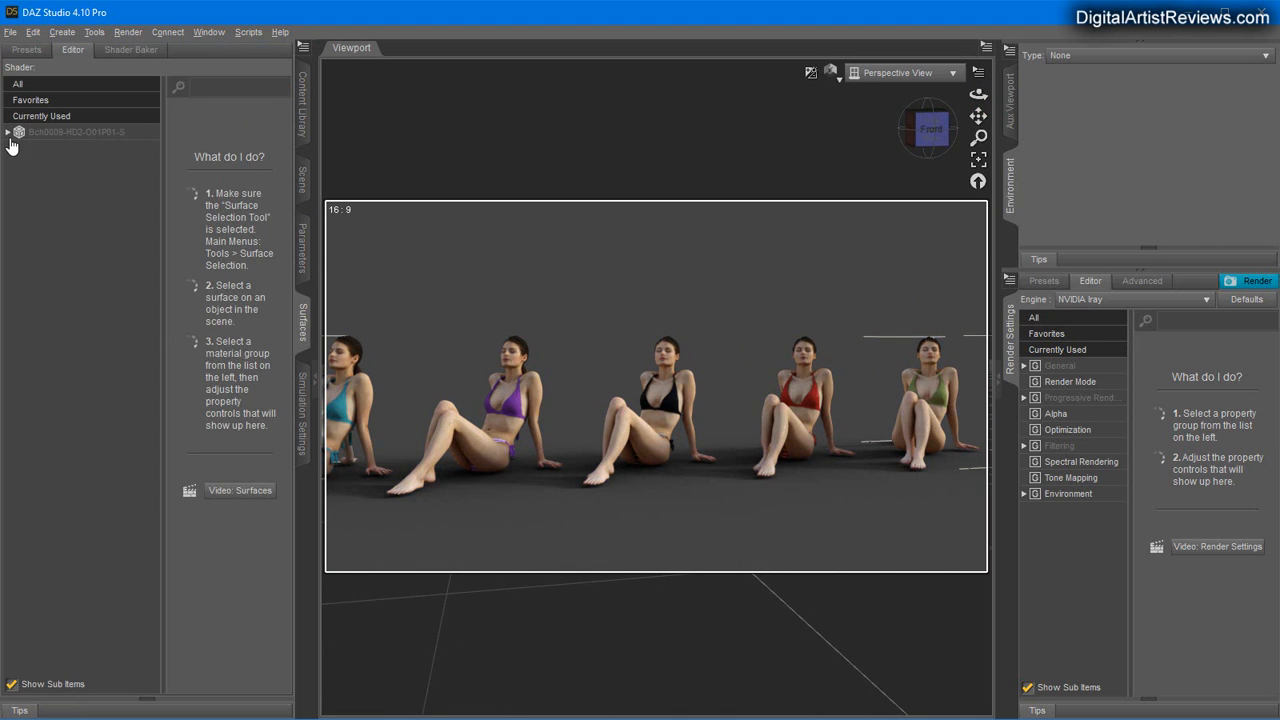
pyautogui.click(8, 133)
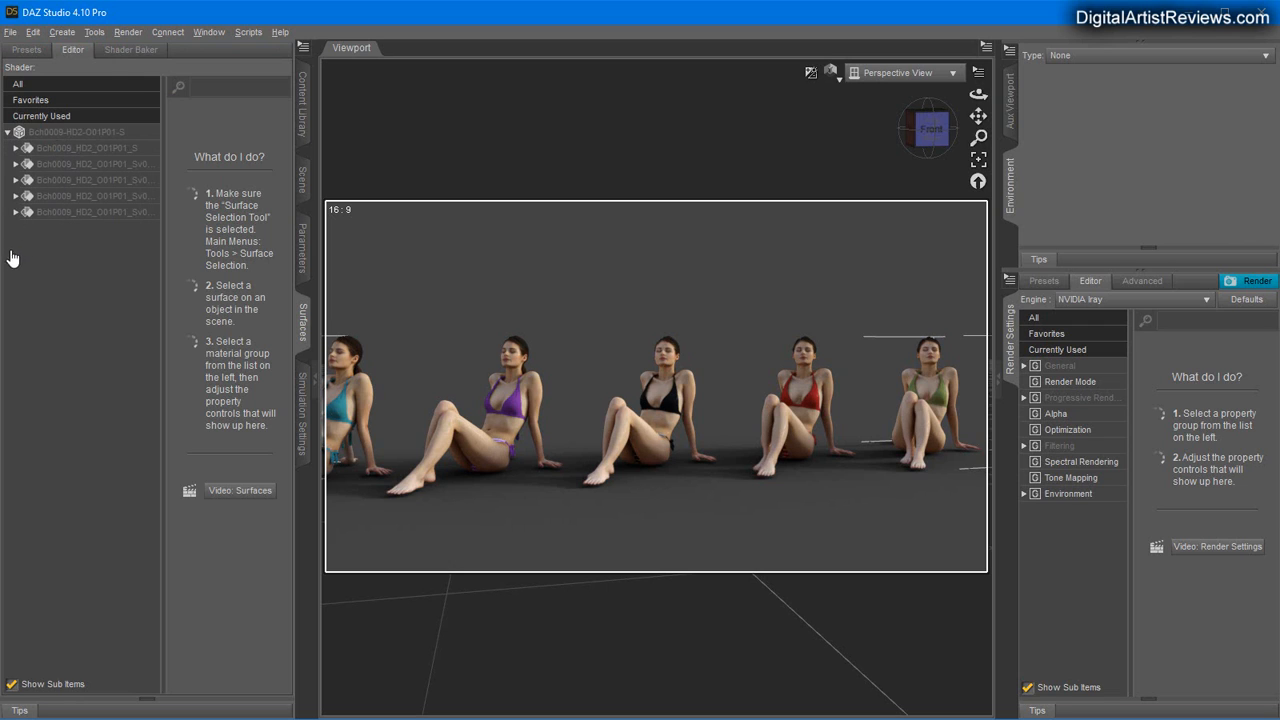
# Set the Opacity Strength of the purple-bikini figure's surface to 0%.
pyautogui.click(40, 164)
pyautogui.click(15, 164)
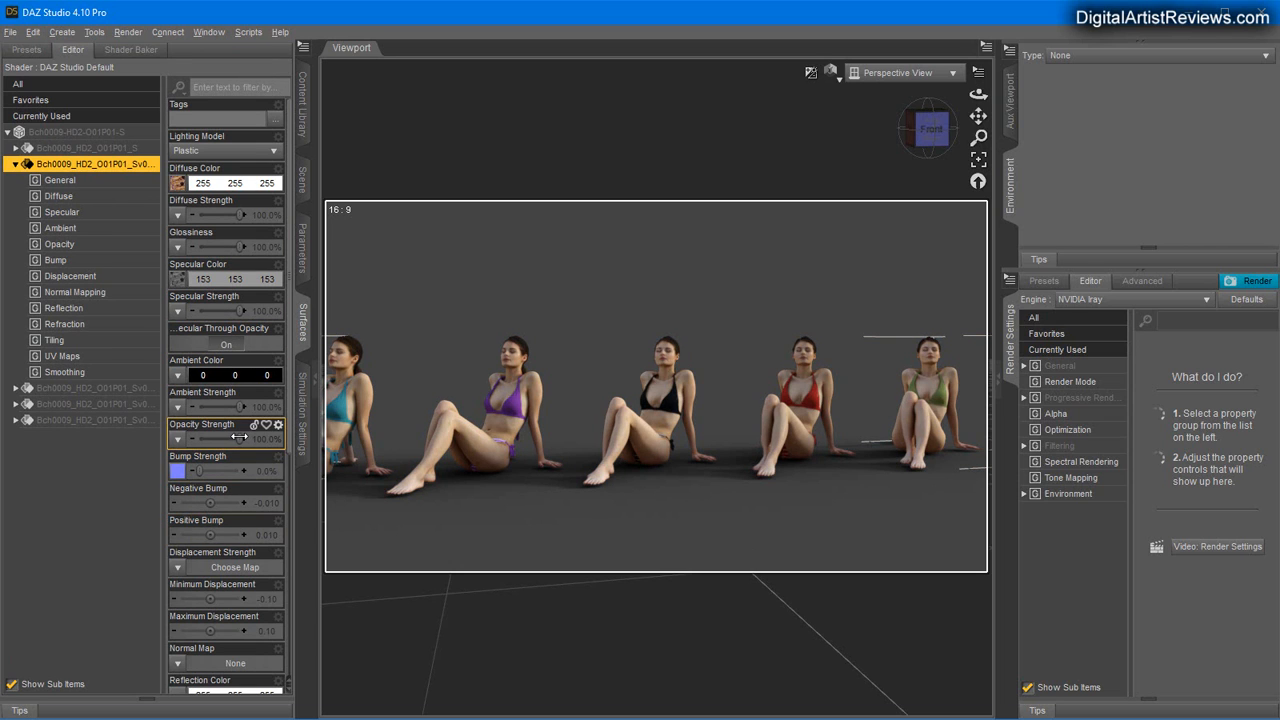
pyautogui.moveTo(239, 437); pyautogui.dragTo(282, 455)
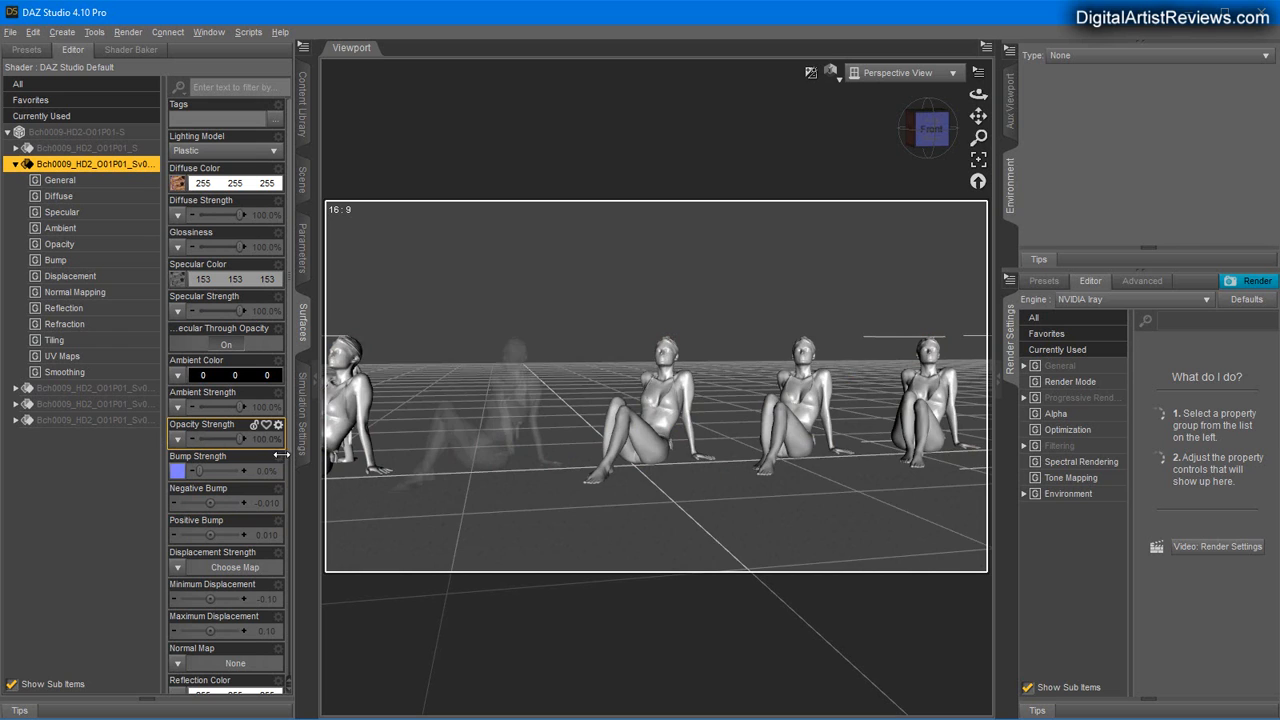
pyautogui.moveTo(192, 443); pyautogui.dragTo(127, 436)
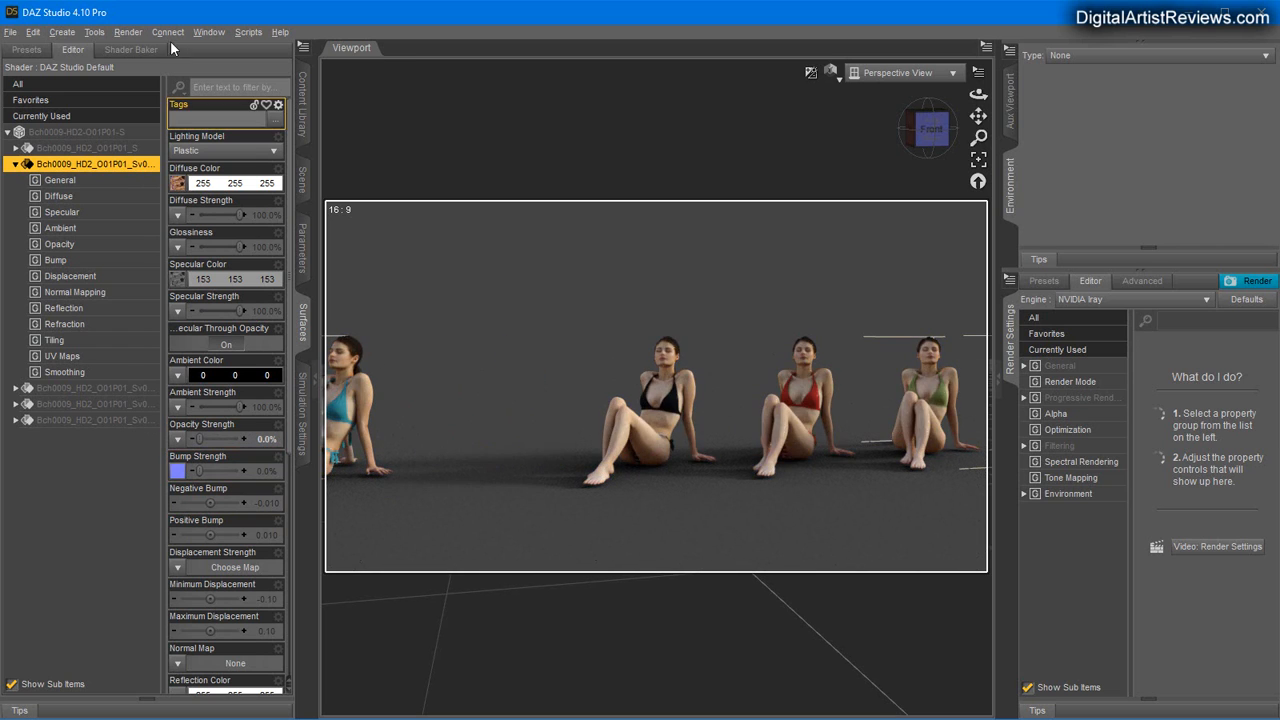
# Pick the red-bikini figure with the Surface Selection tool and set its Opacity Strength to 0%.
pyautogui.click(92, 33)
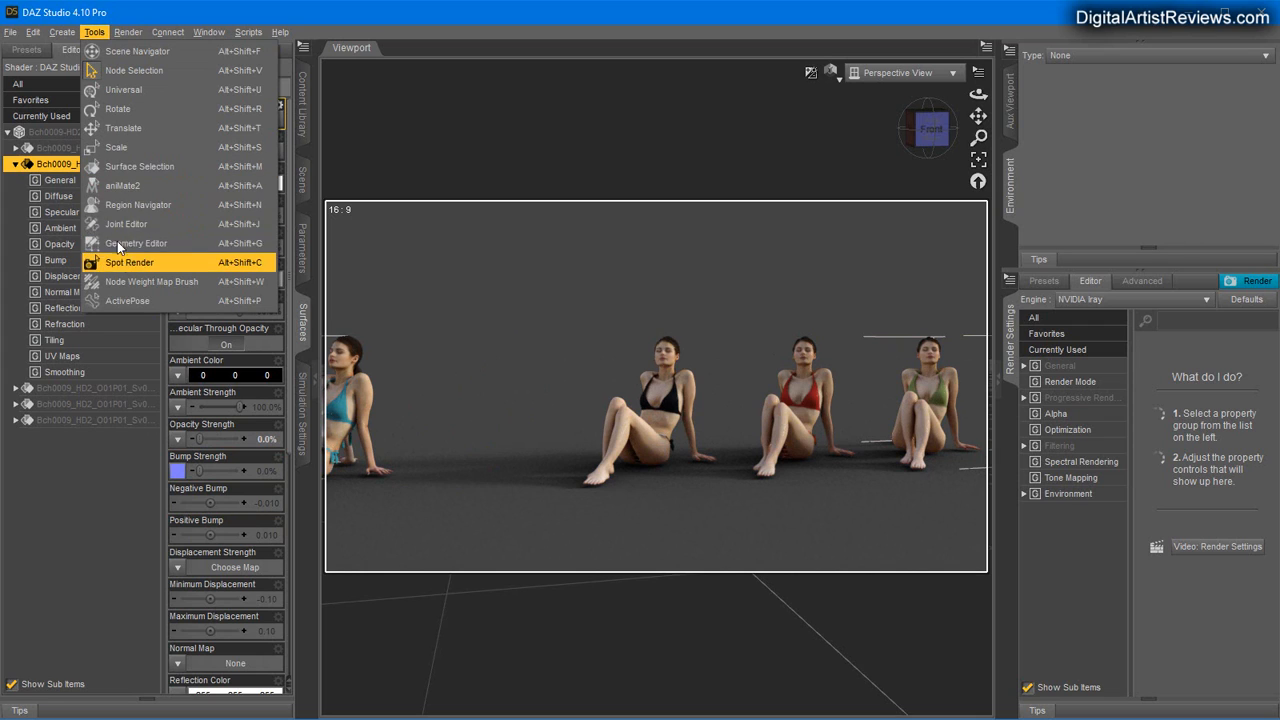
pyautogui.click(117, 167)
pyautogui.click(800, 400)
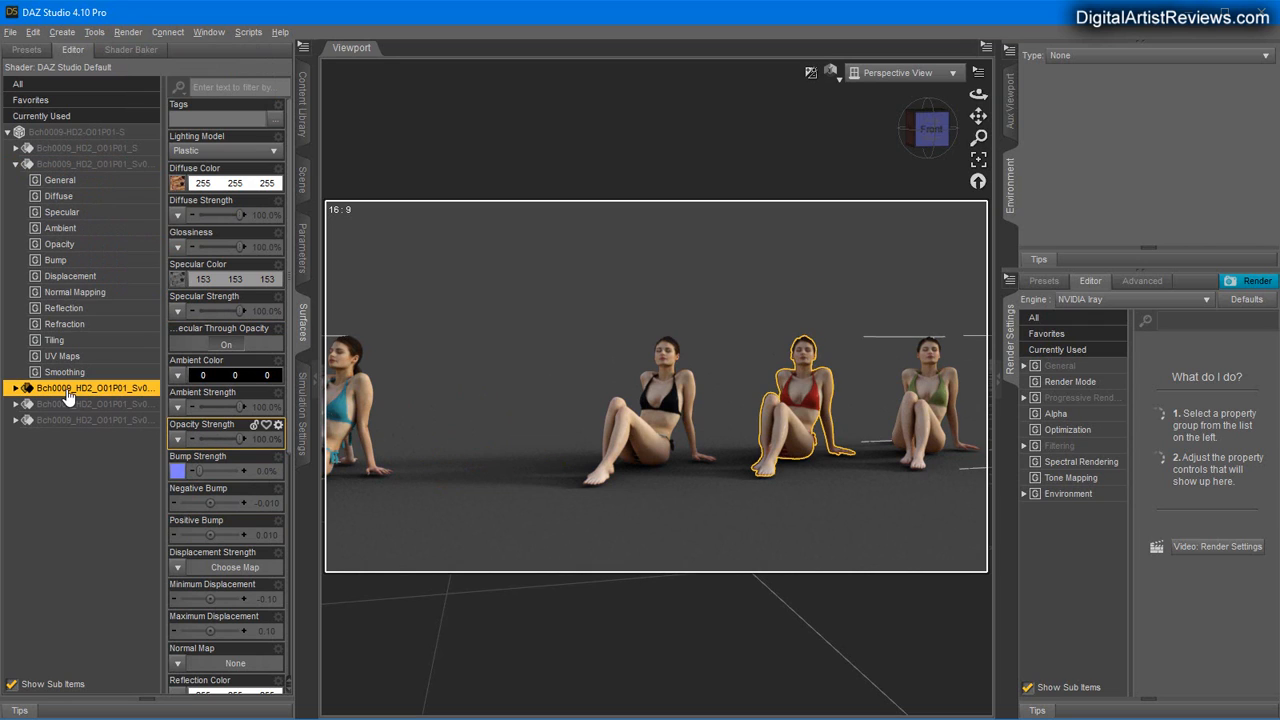
pyautogui.moveTo(240, 439); pyautogui.dragTo(180, 439)
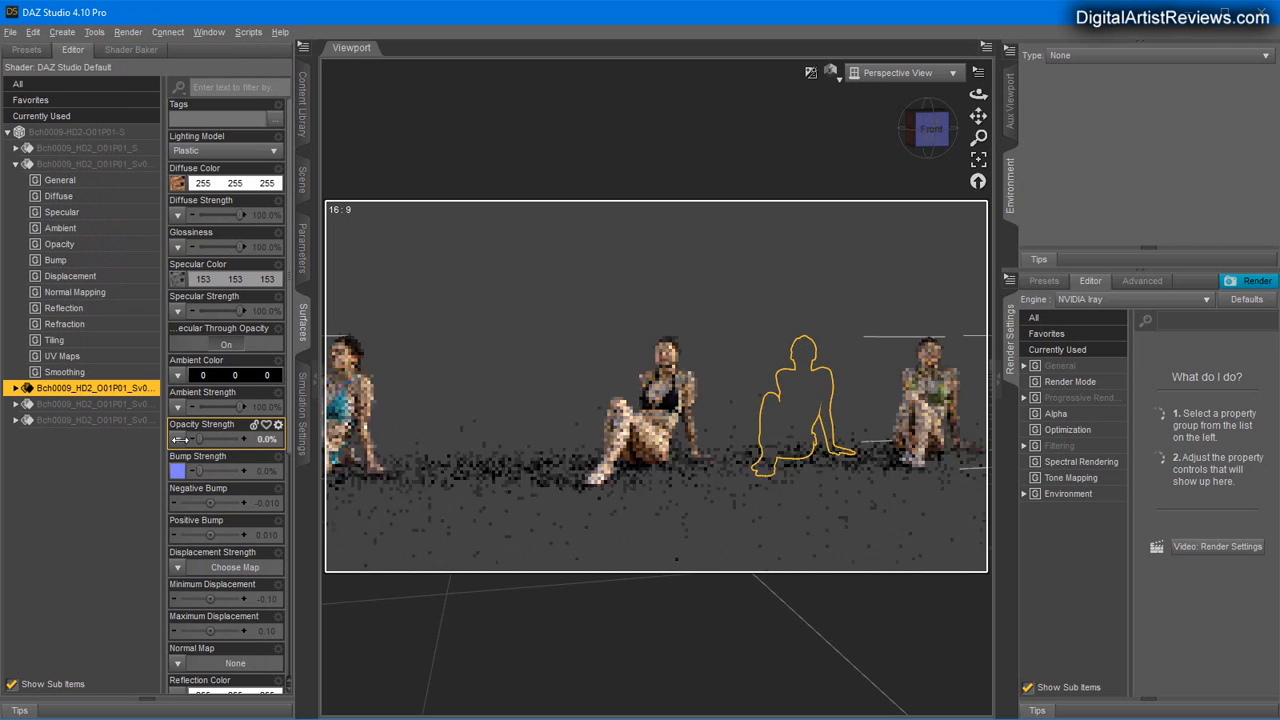
# Set the Opacity Strength of the green-bikini and blue-bikini figures' surfaces to 0%.
pyautogui.click(918, 416)
pyautogui.moveTo(240, 439); pyautogui.dragTo(127, 430)
pyautogui.click(347, 412)
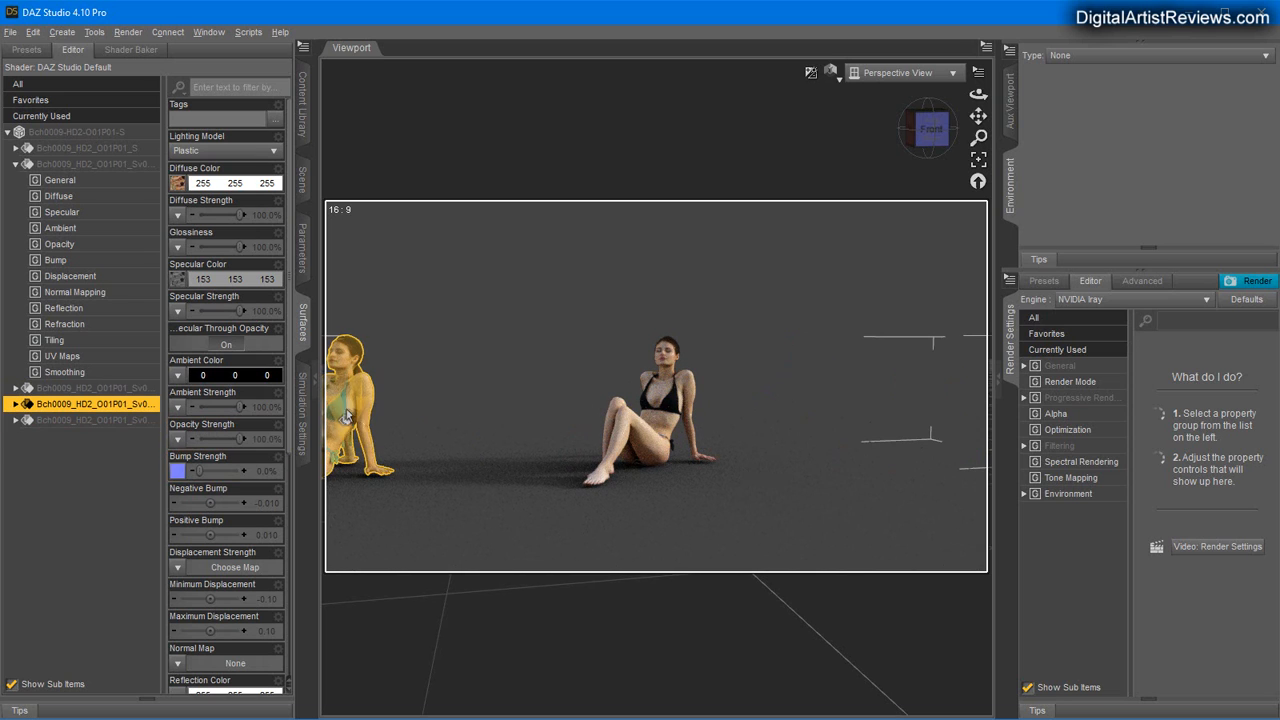
pyautogui.moveTo(240, 440); pyautogui.dragTo(66, 440)
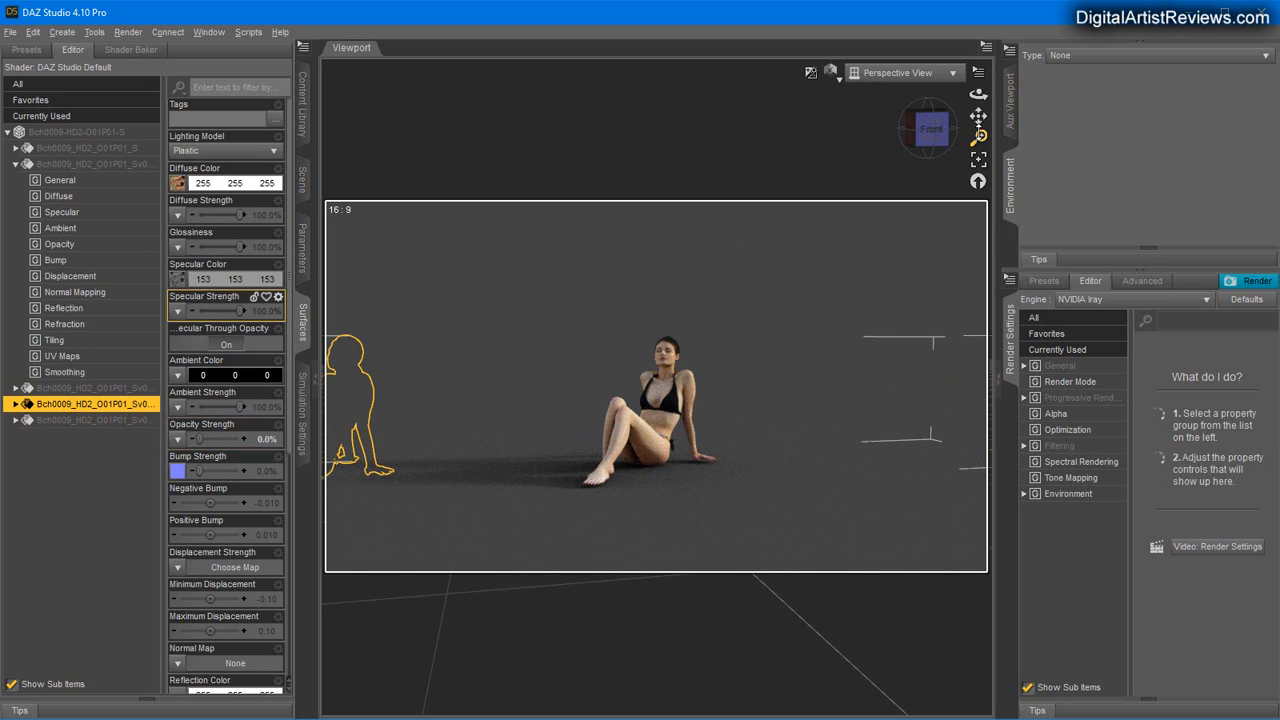
# Apply the Iray Uber Base shader to the black-bikini figure's surface, Bch0009_HD2_O01P01_S, and look through its surface properties.
pyautogui.moveTo(979, 138); pyautogui.dragTo(989, 70)
pyautogui.click(303, 178)
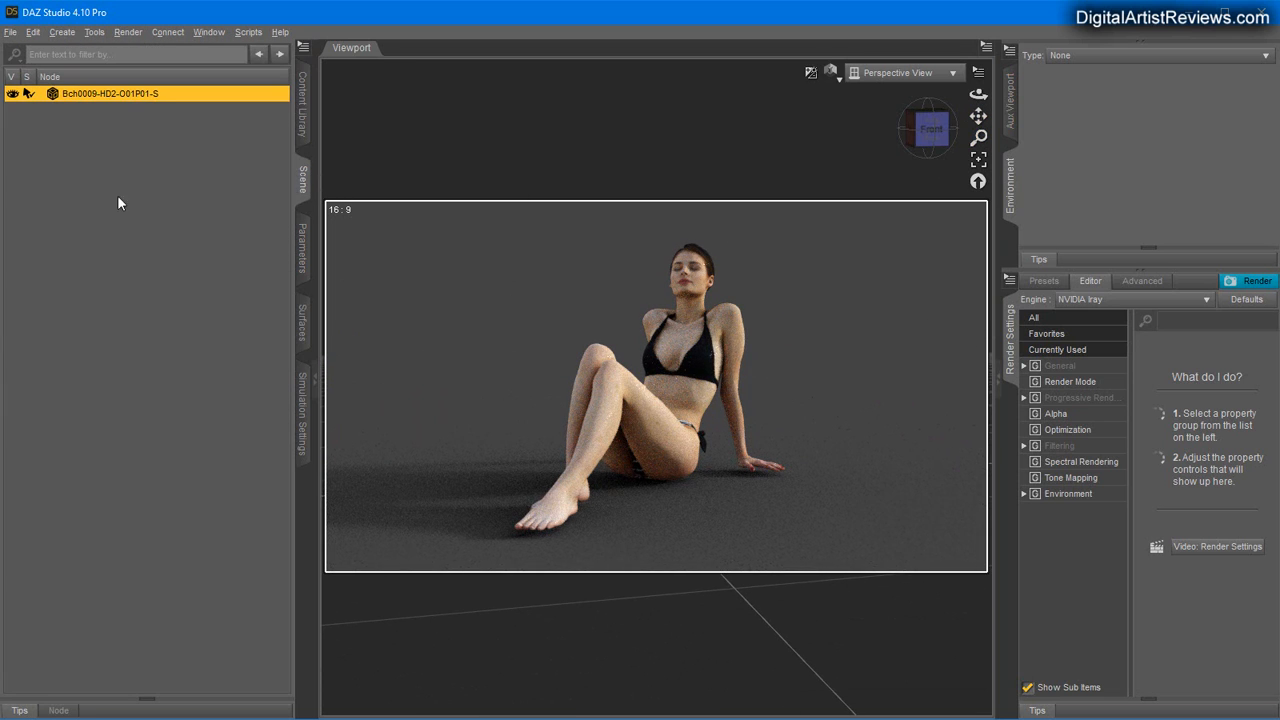
pyautogui.click(299, 324)
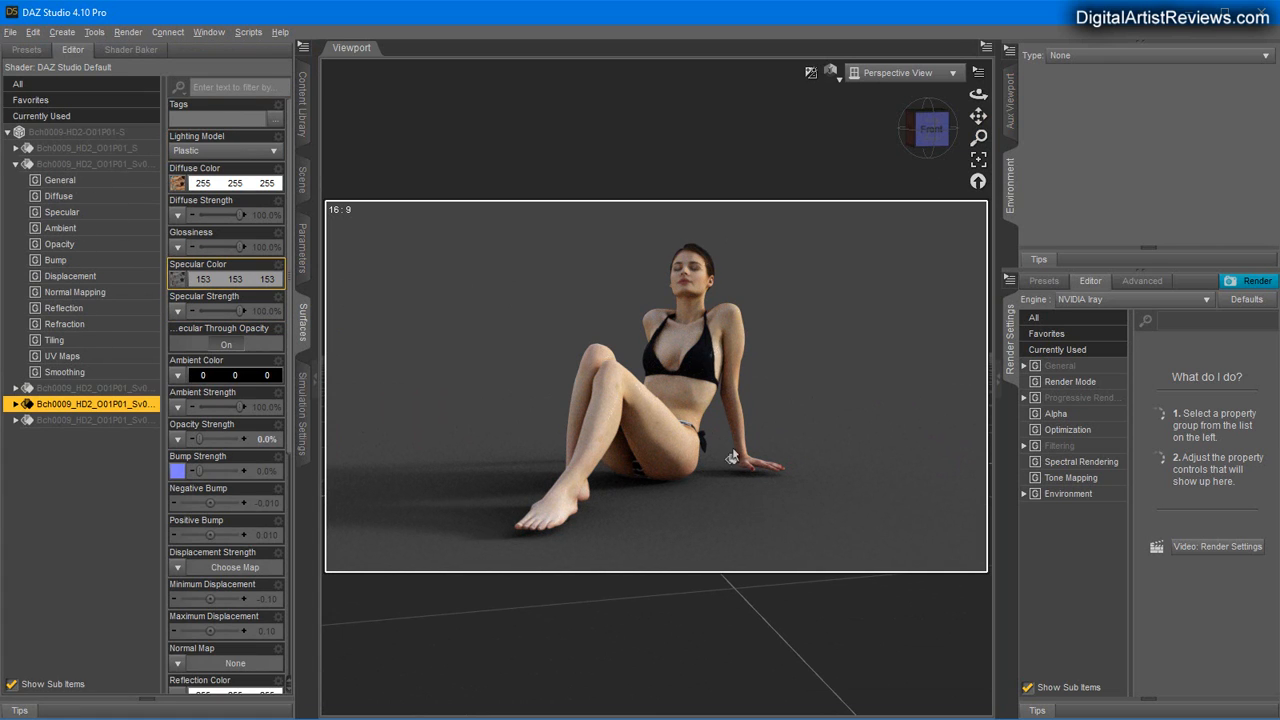
pyautogui.click(87, 148)
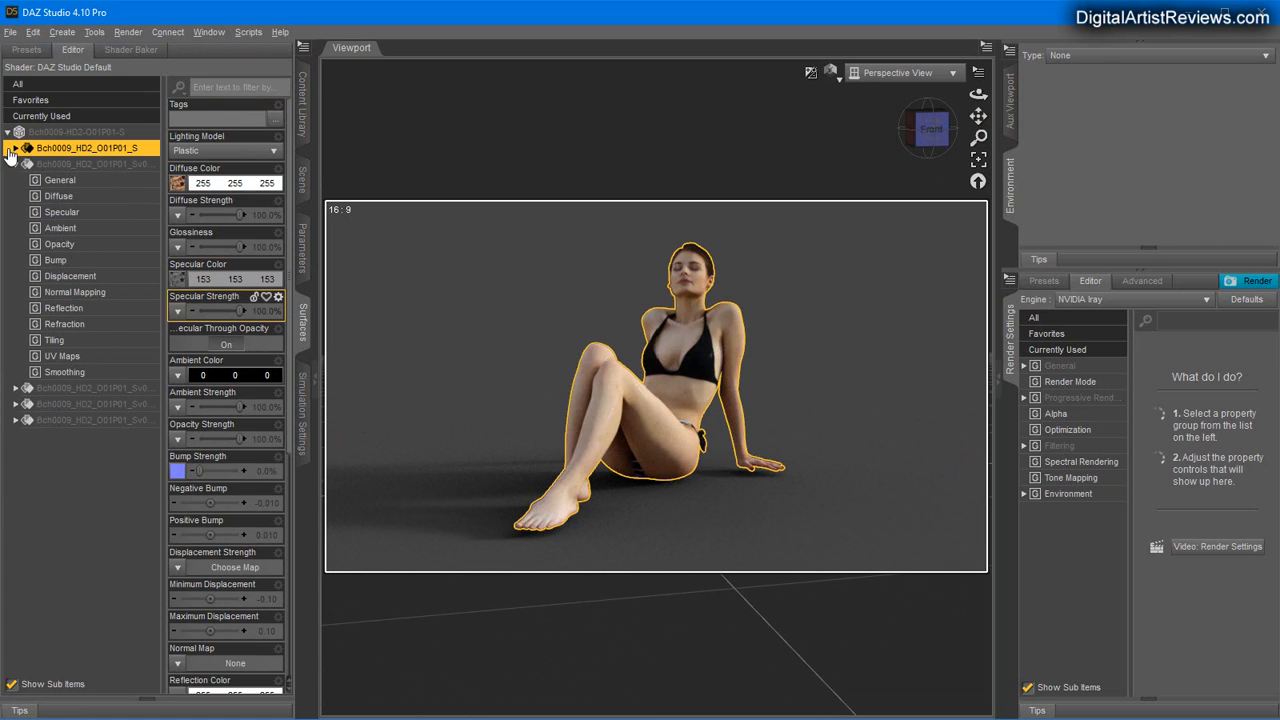
pyautogui.click(28, 50)
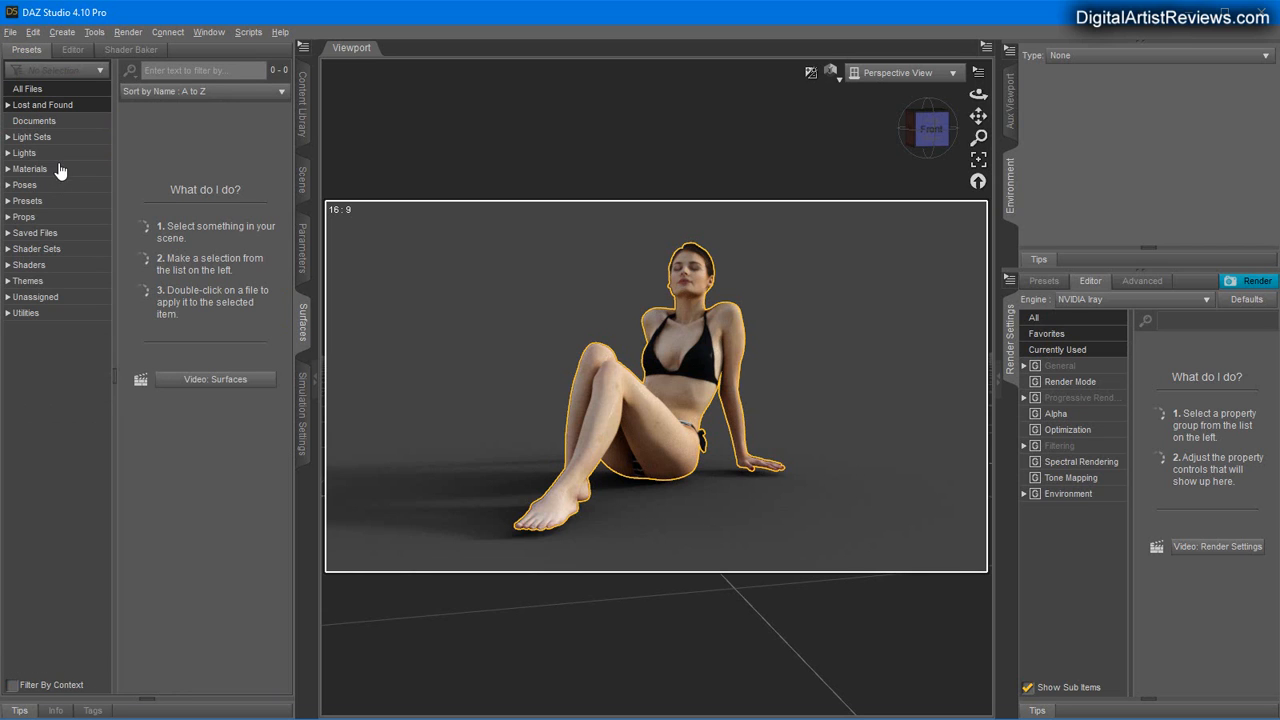
pyautogui.click(24, 265)
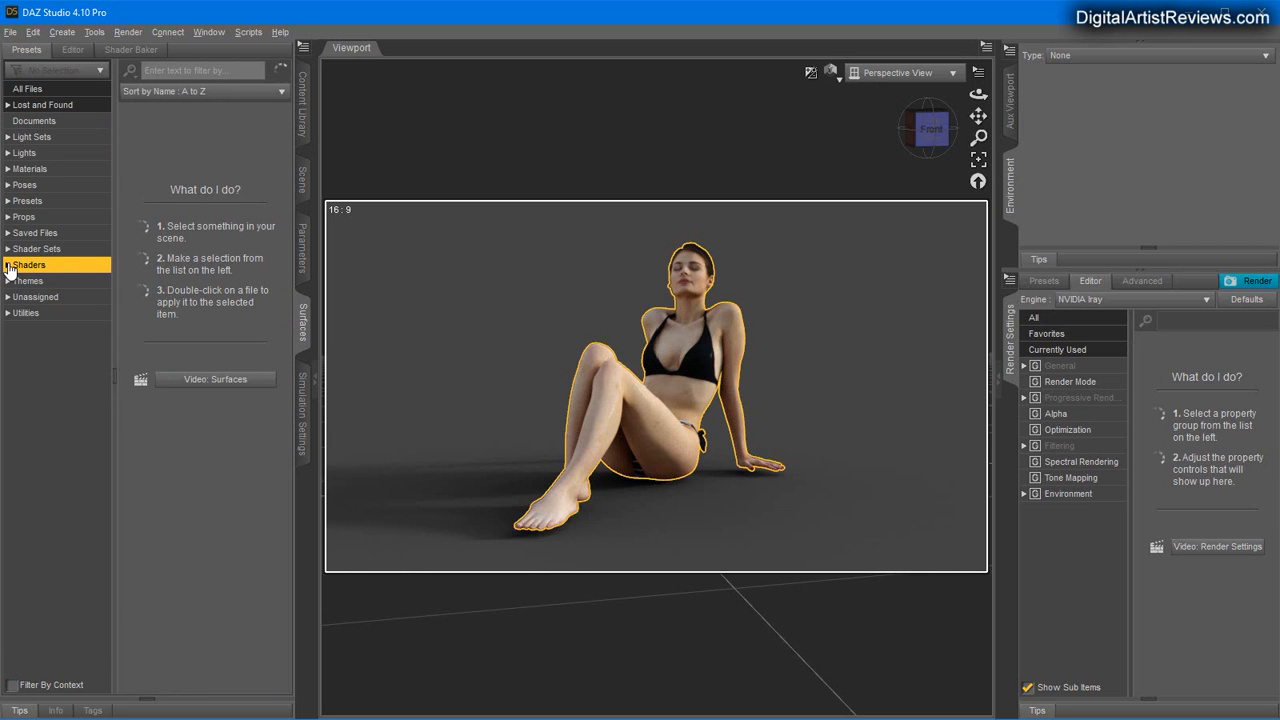
pyautogui.click(8, 265)
pyautogui.click(28, 328)
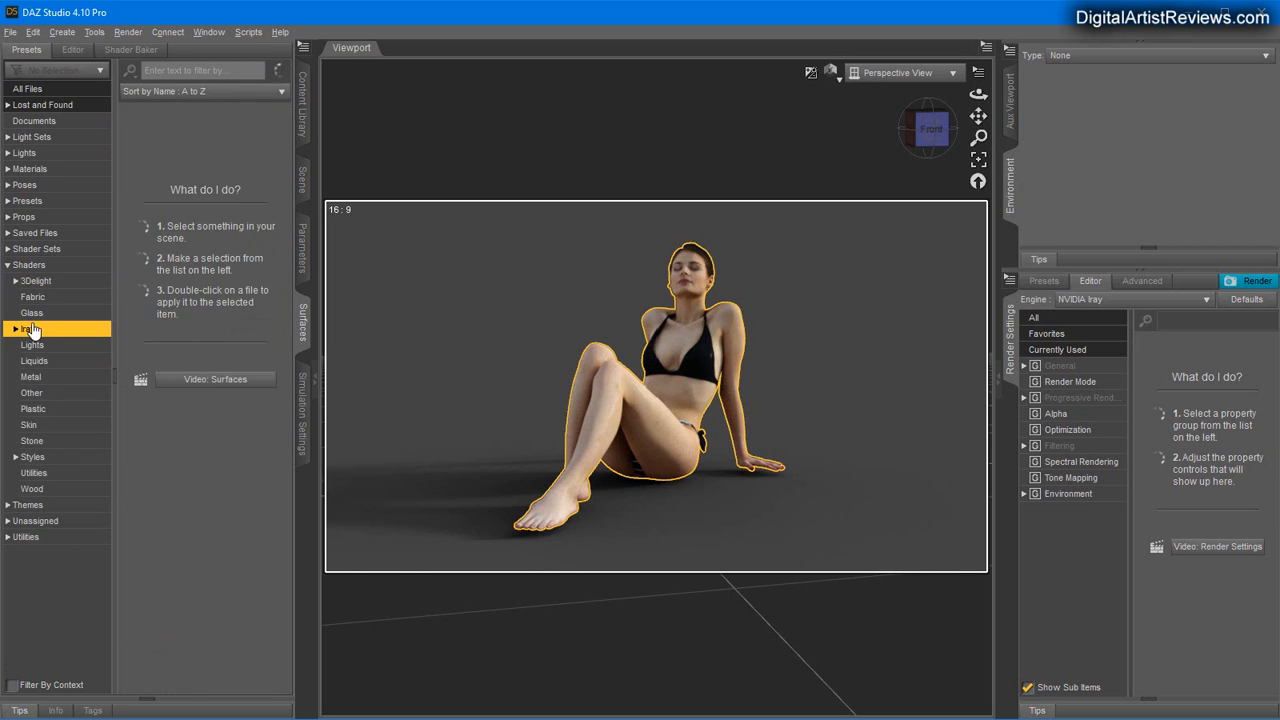
pyautogui.doubleClick(153, 150)
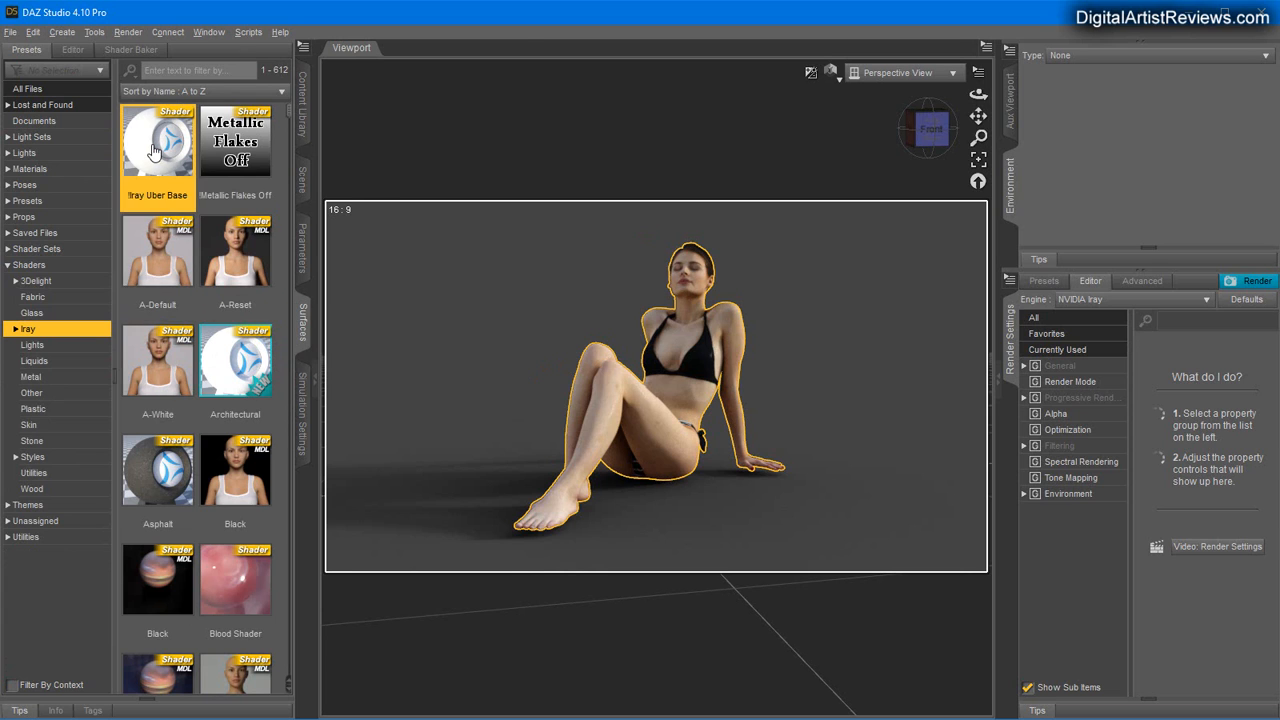
pyautogui.click(72, 50)
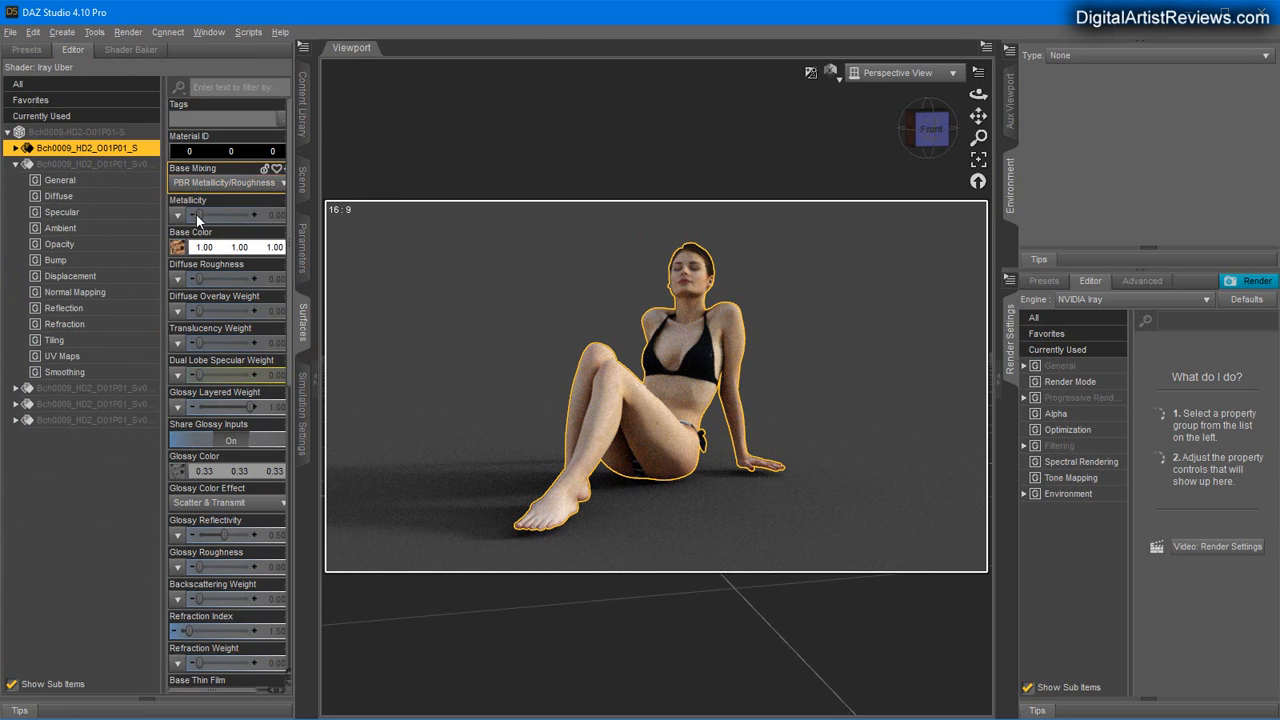
pyautogui.scroll(-10, 229, 517)
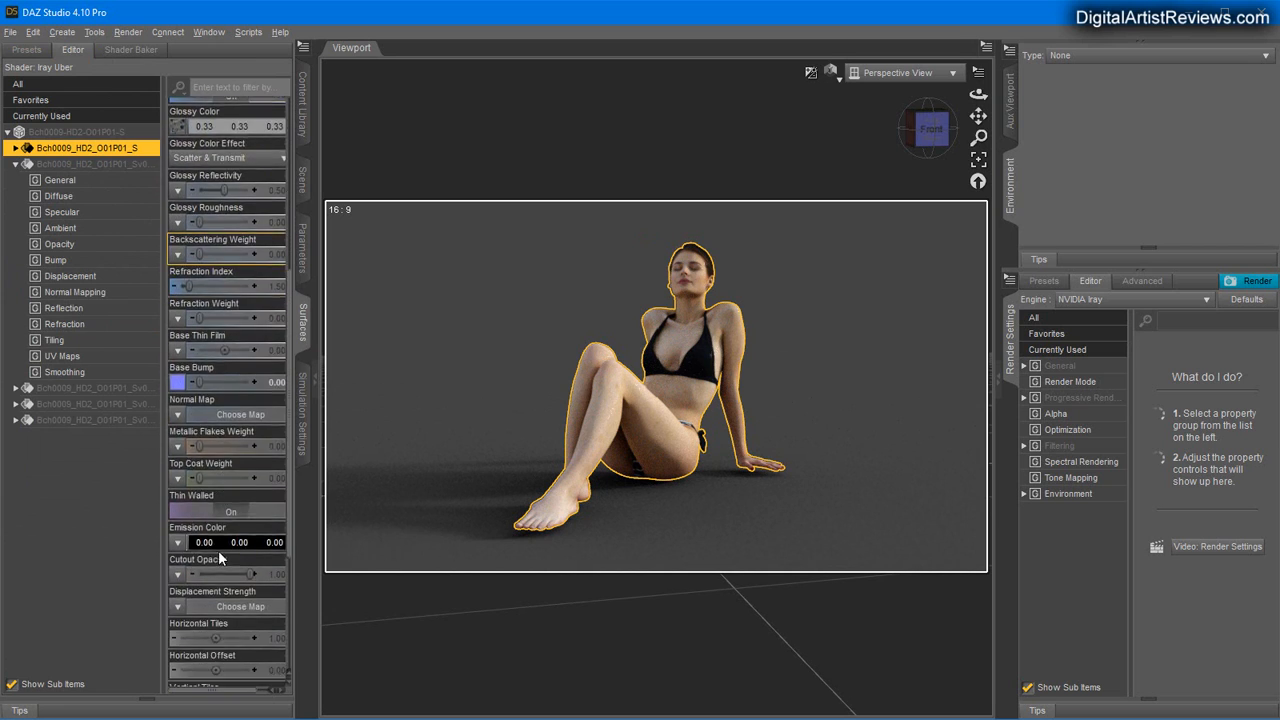
pyautogui.scroll(10, 218, 551)
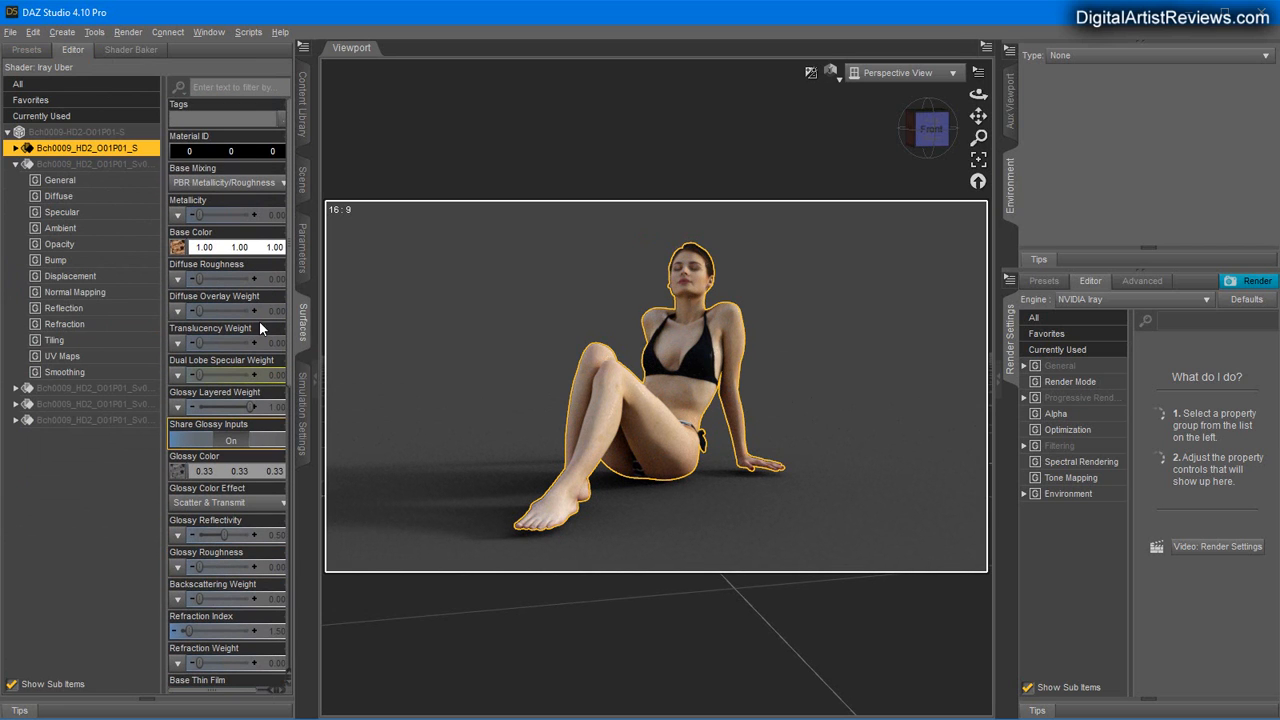
# Load Genesis 8 Basic Female from the People > Genesis 8 Female library folder and check it in the scene list.
pyautogui.click(303, 110)
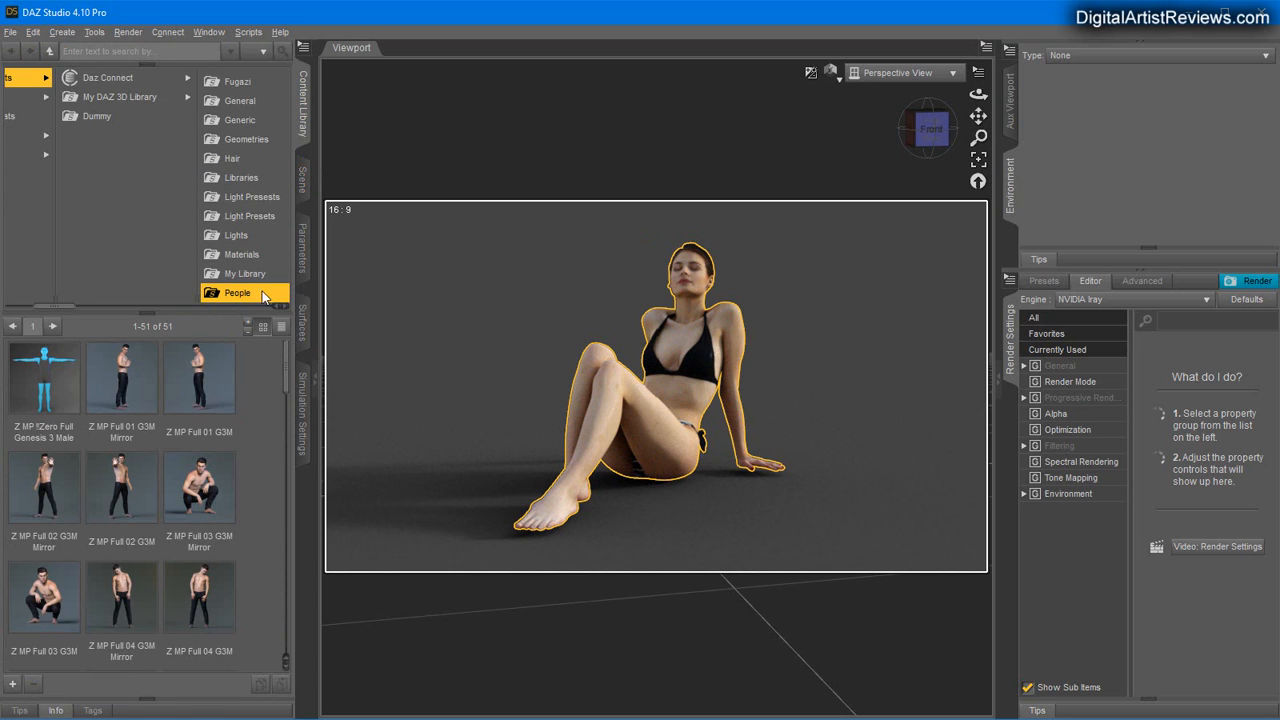
pyautogui.moveTo(70, 308); pyautogui.dragTo(143, 314)
pyautogui.click(197, 287)
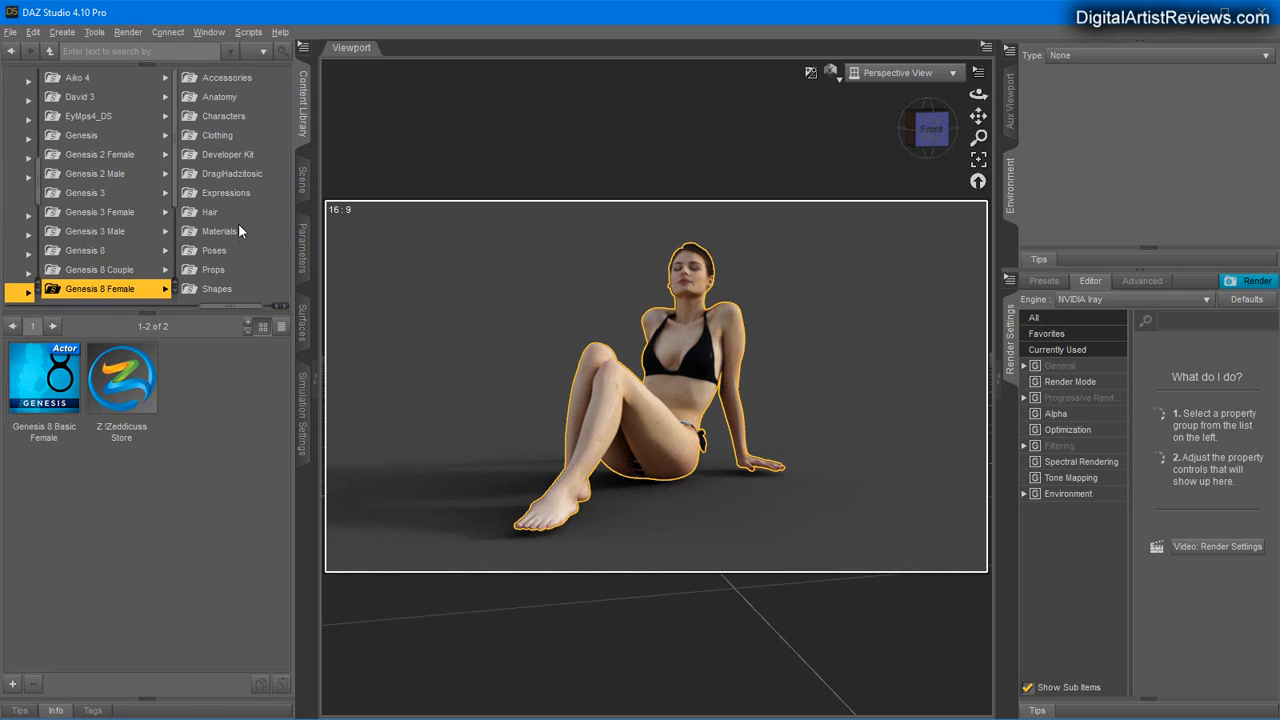
pyautogui.click(228, 117)
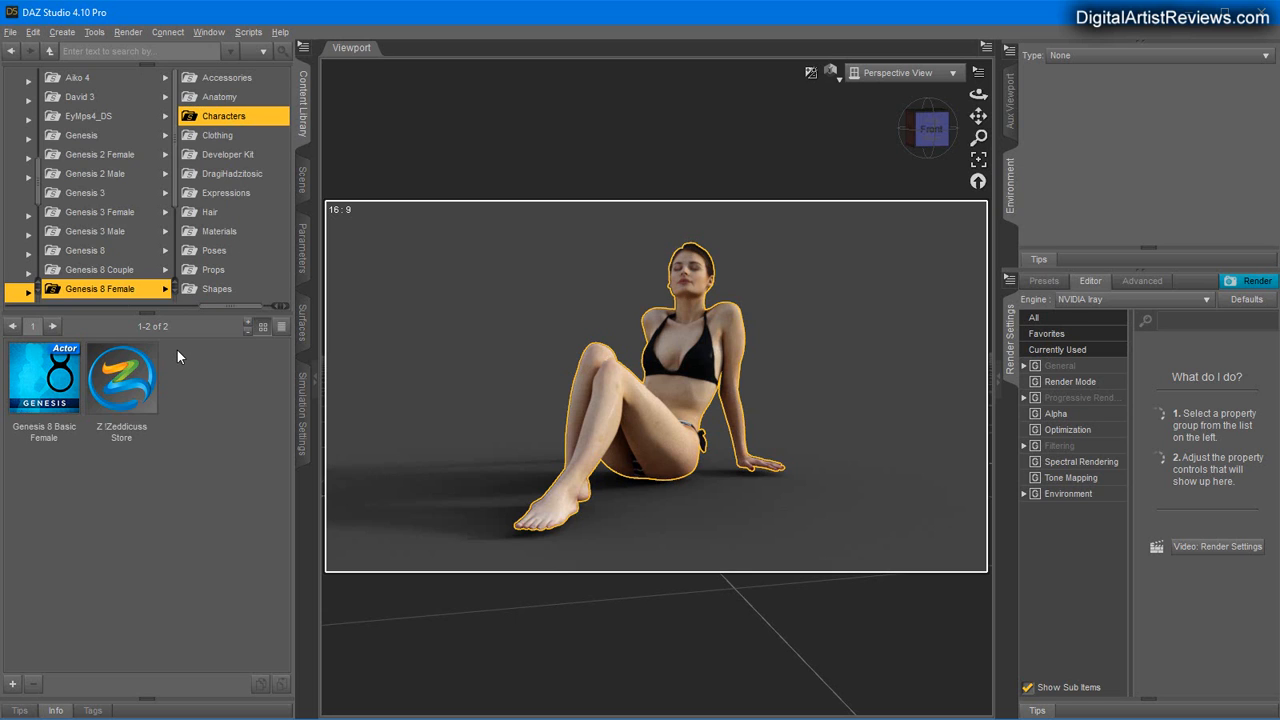
pyautogui.moveTo(243, 312); pyautogui.dragTo(192, 316)
pyautogui.click(50, 288)
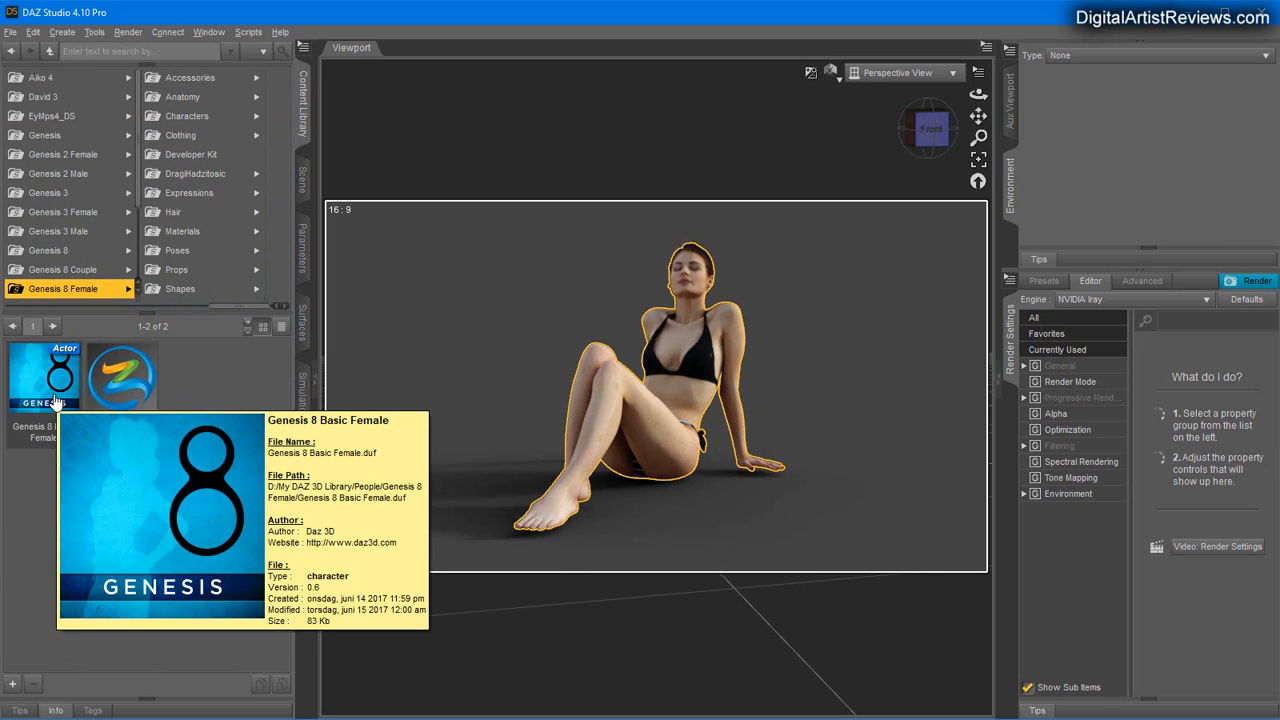
pyautogui.doubleClick(56, 402)
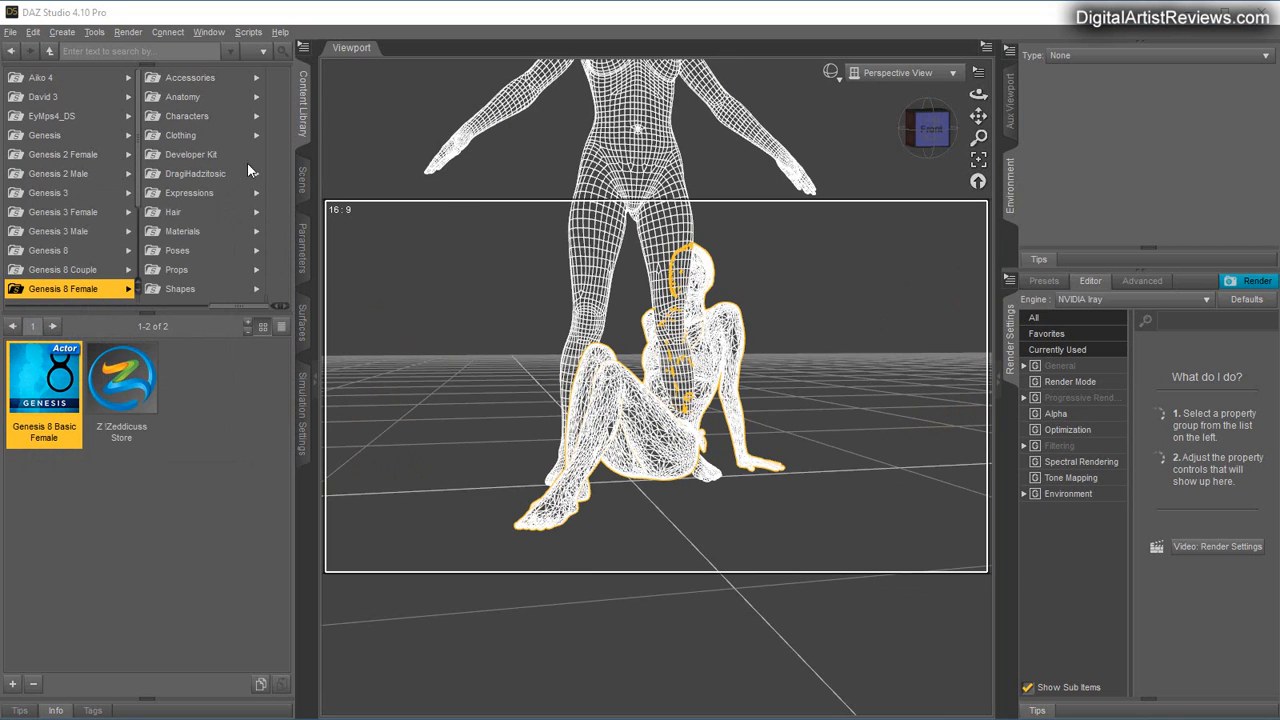
pyautogui.click(304, 180)
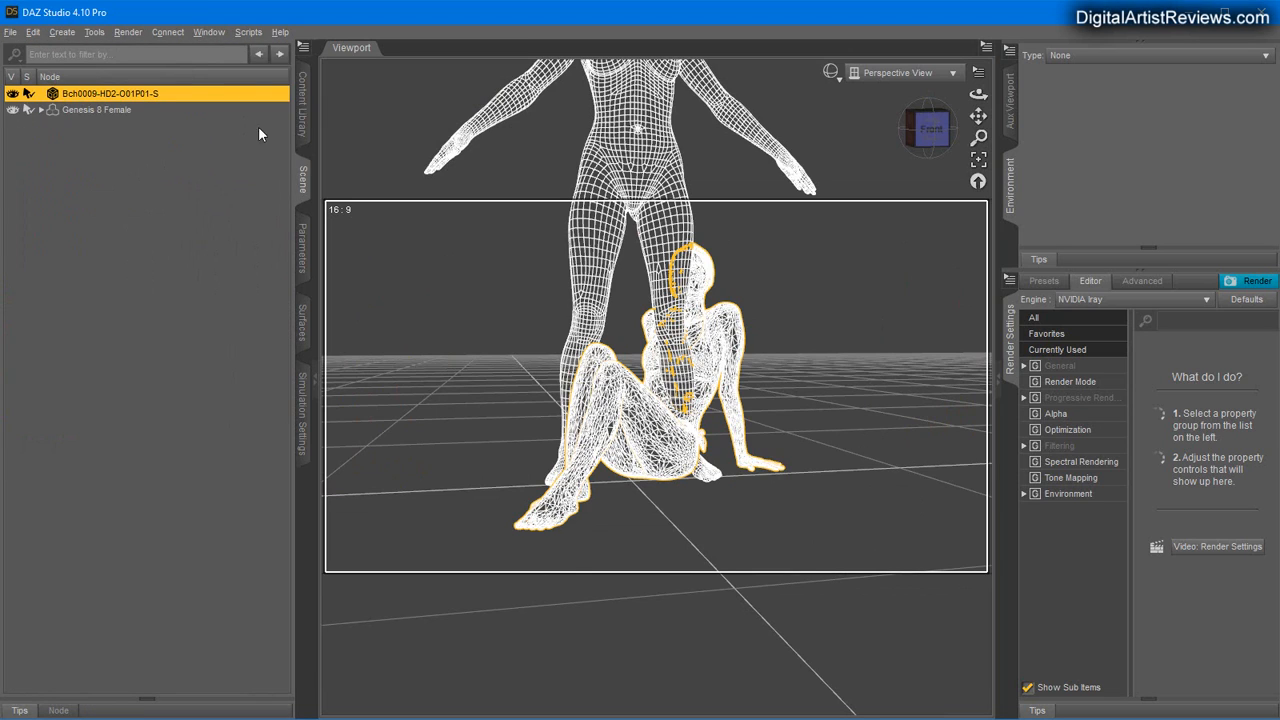
# Load the One Piece Swimsuit from the Genesis 8 Female clothing folder.
pyautogui.click(302, 110)
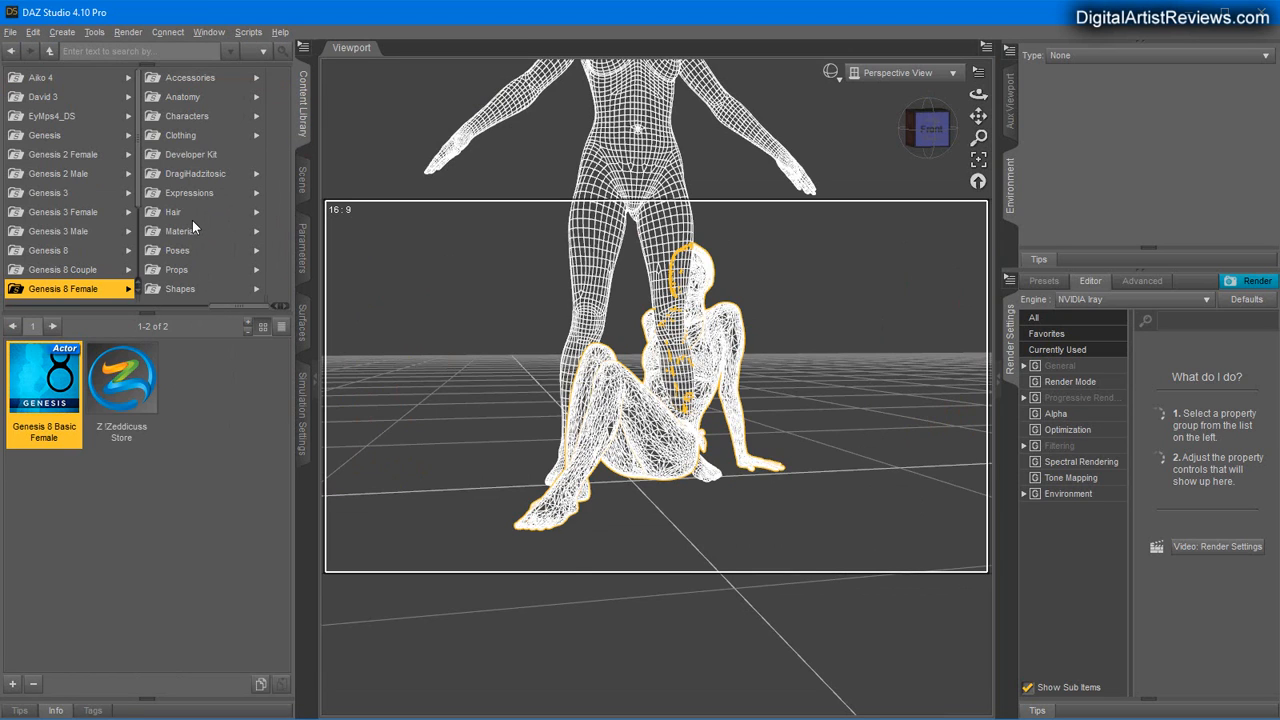
pyautogui.click(177, 136)
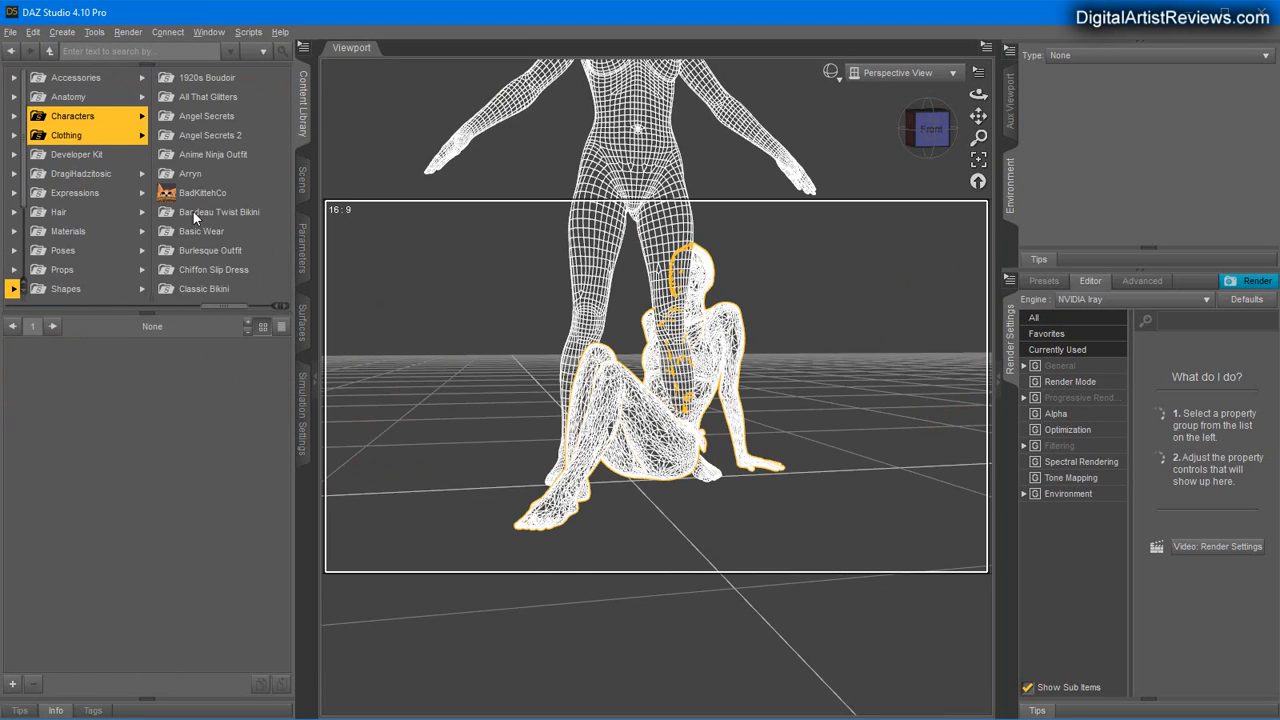
pyautogui.scroll(-3, 206, 229)
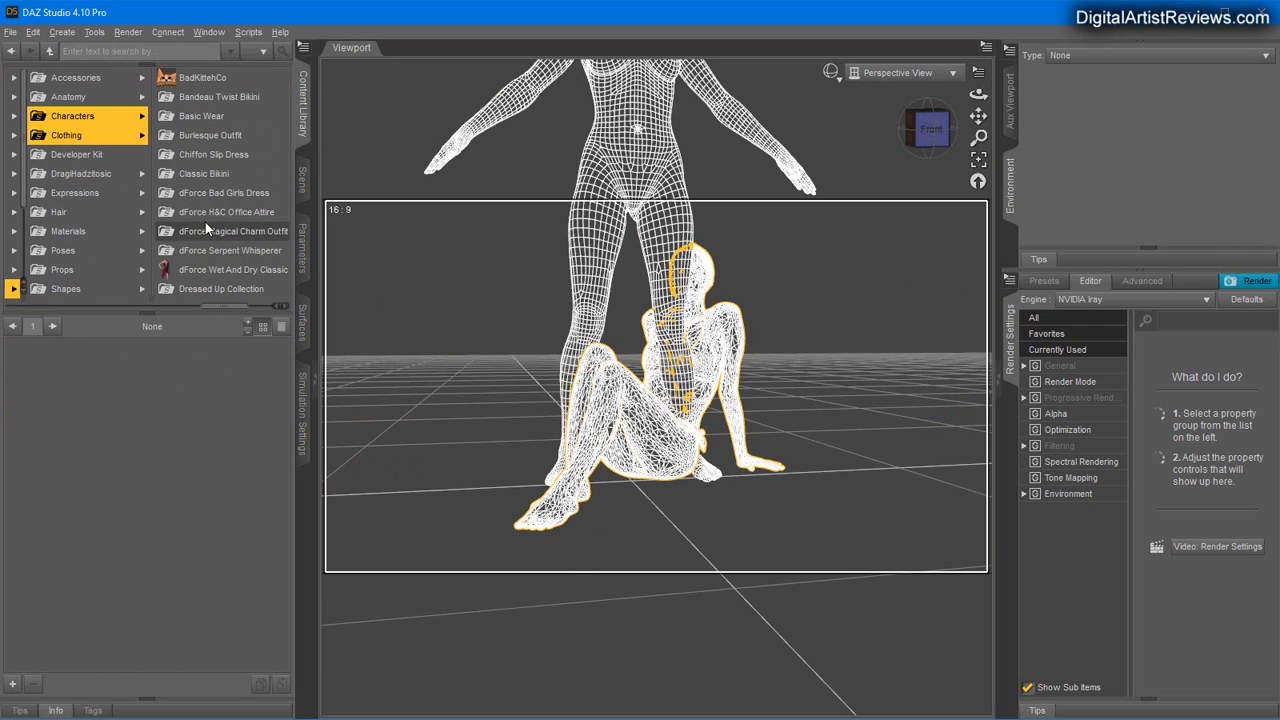
pyautogui.scroll(-2, 205, 223)
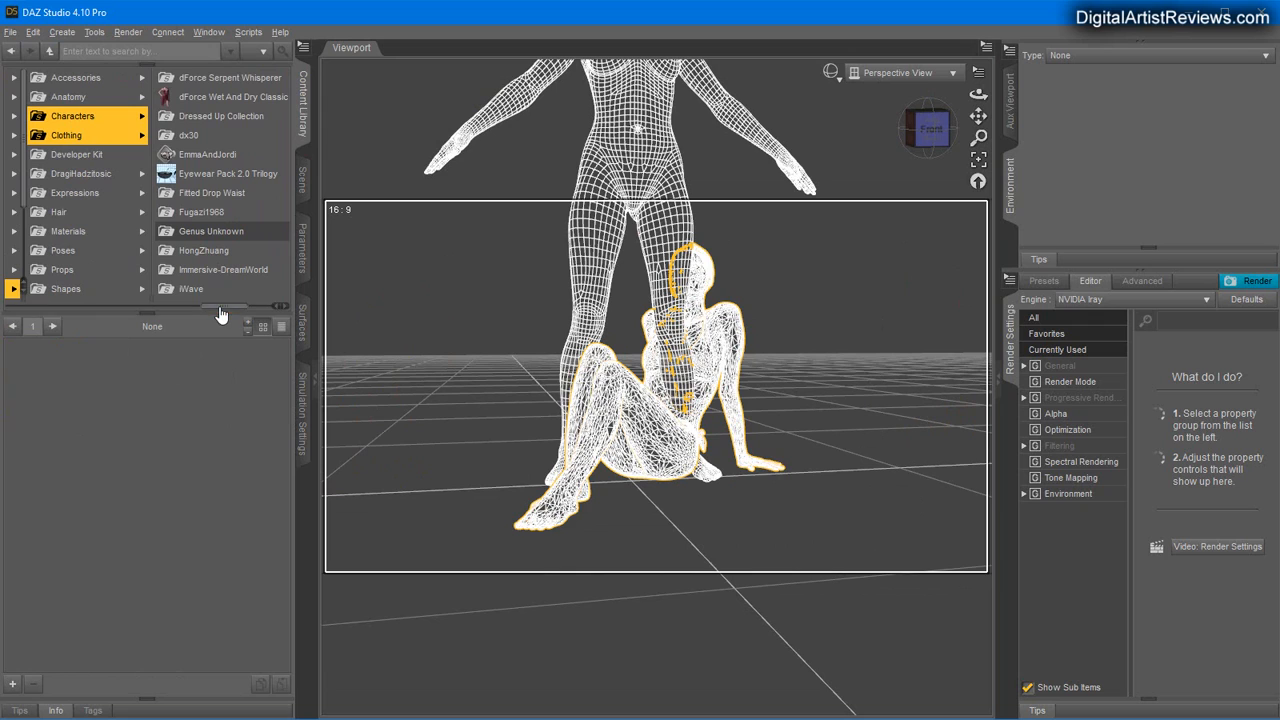
pyautogui.moveTo(221, 314); pyautogui.dragTo(227, 312)
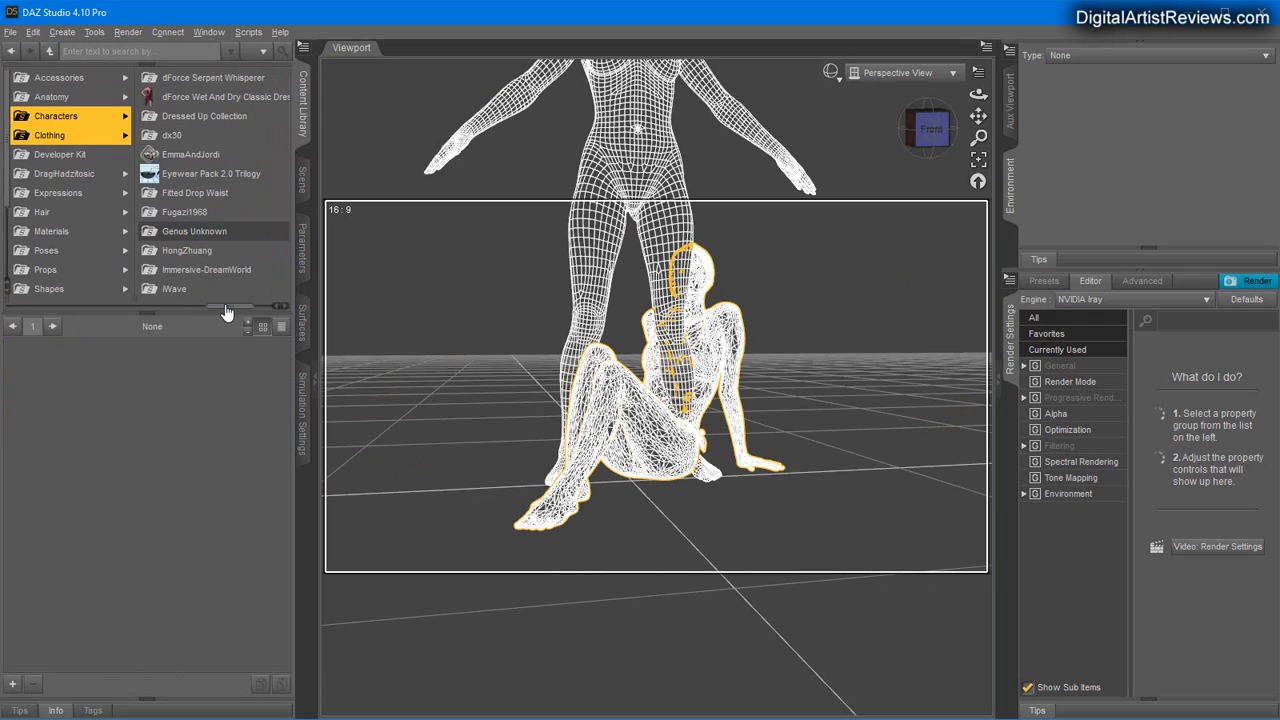
pyautogui.click(60, 122)
pyautogui.click(46, 134)
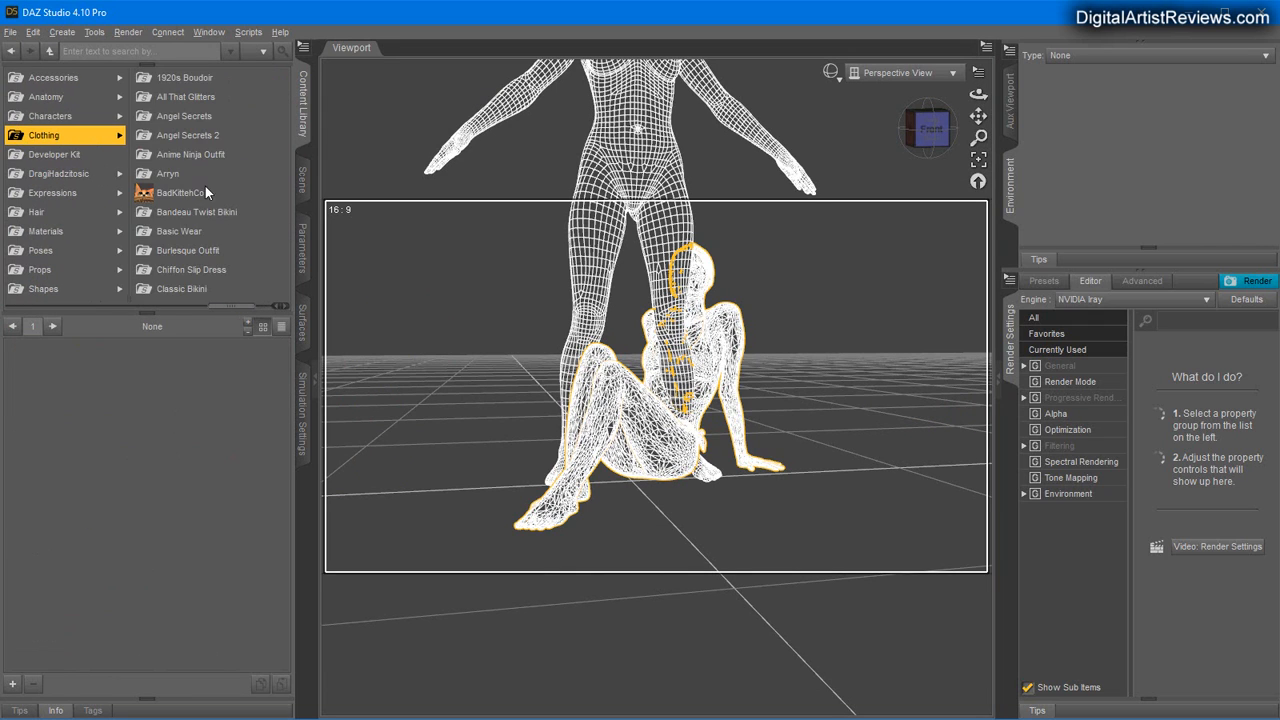
pyautogui.scroll(-3, 193, 212)
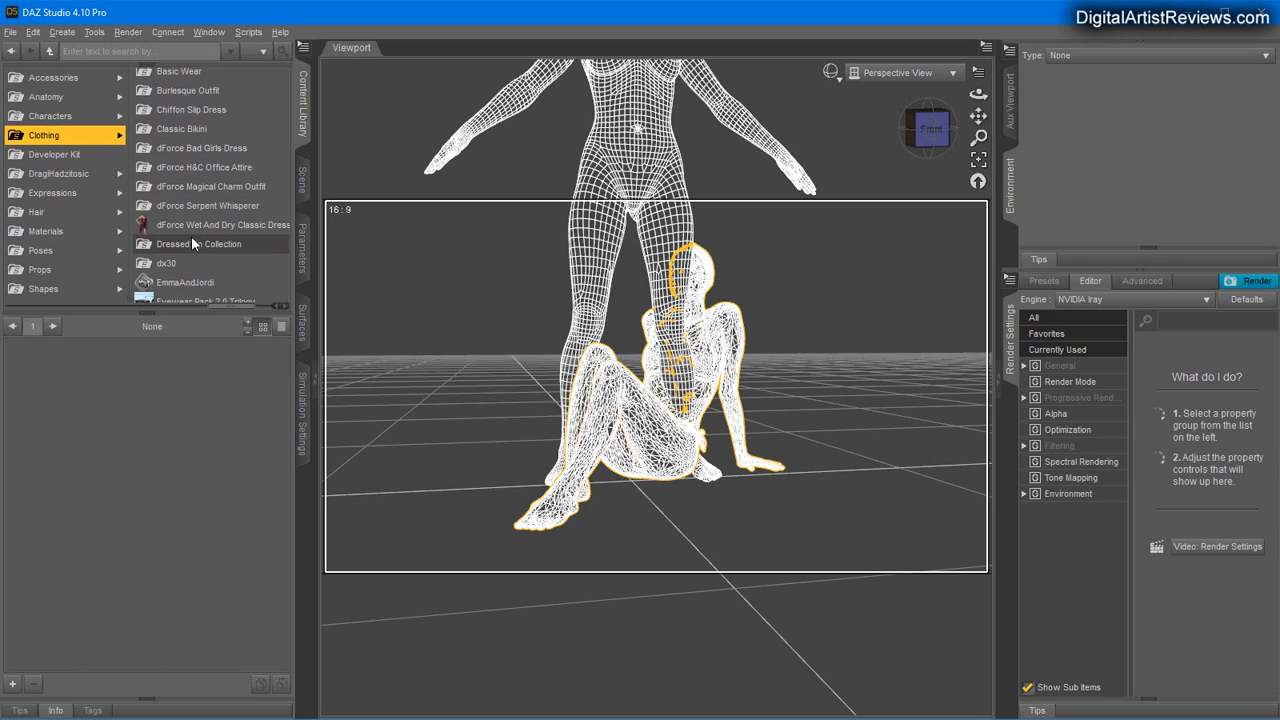
pyautogui.scroll(-4, 191, 240)
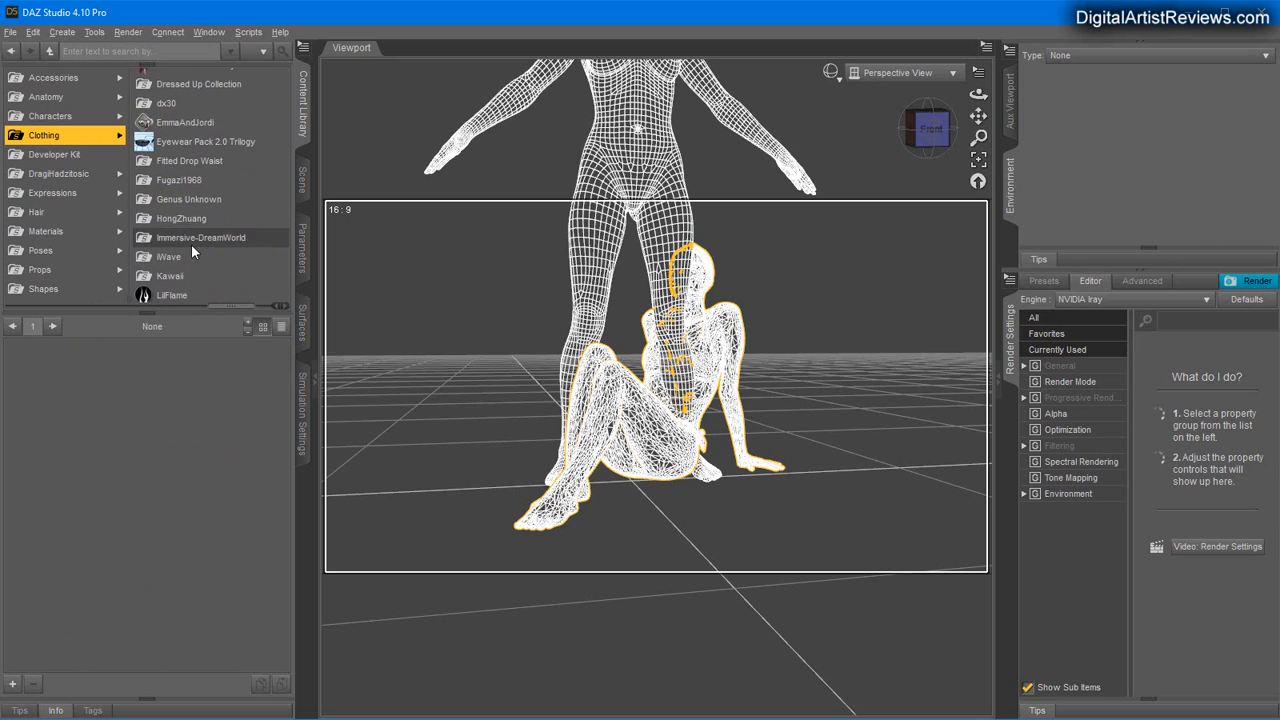
pyautogui.scroll(-1, 191, 246)
pyautogui.click(188, 252)
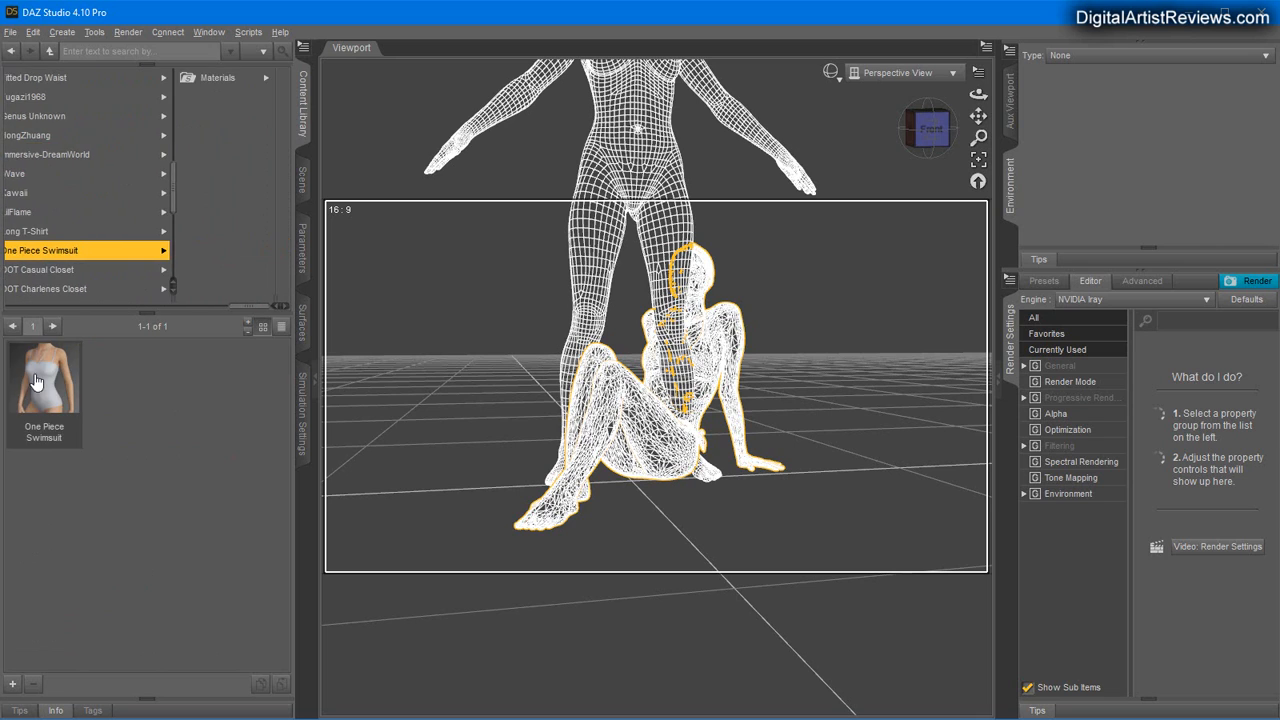
pyautogui.doubleClick(32, 389)
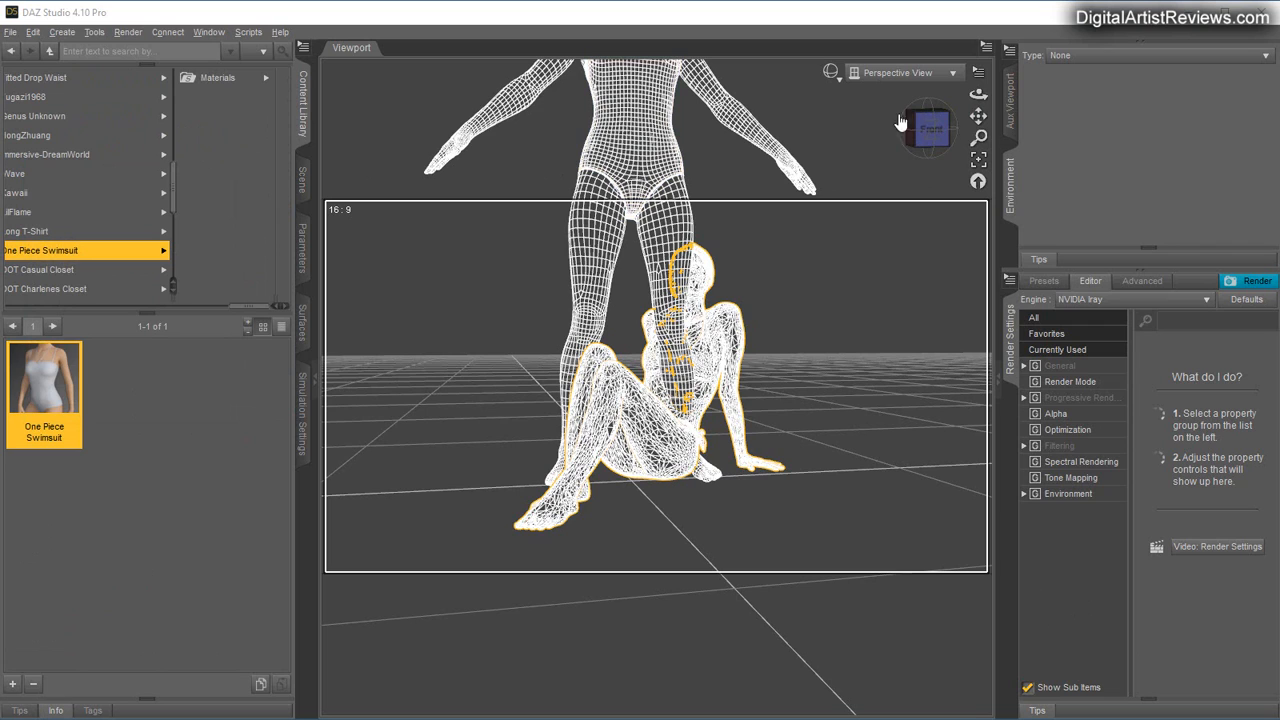
# Select Genesis 8 Female and shift it along negative X, clear of the seated figure.
pyautogui.click(302, 180)
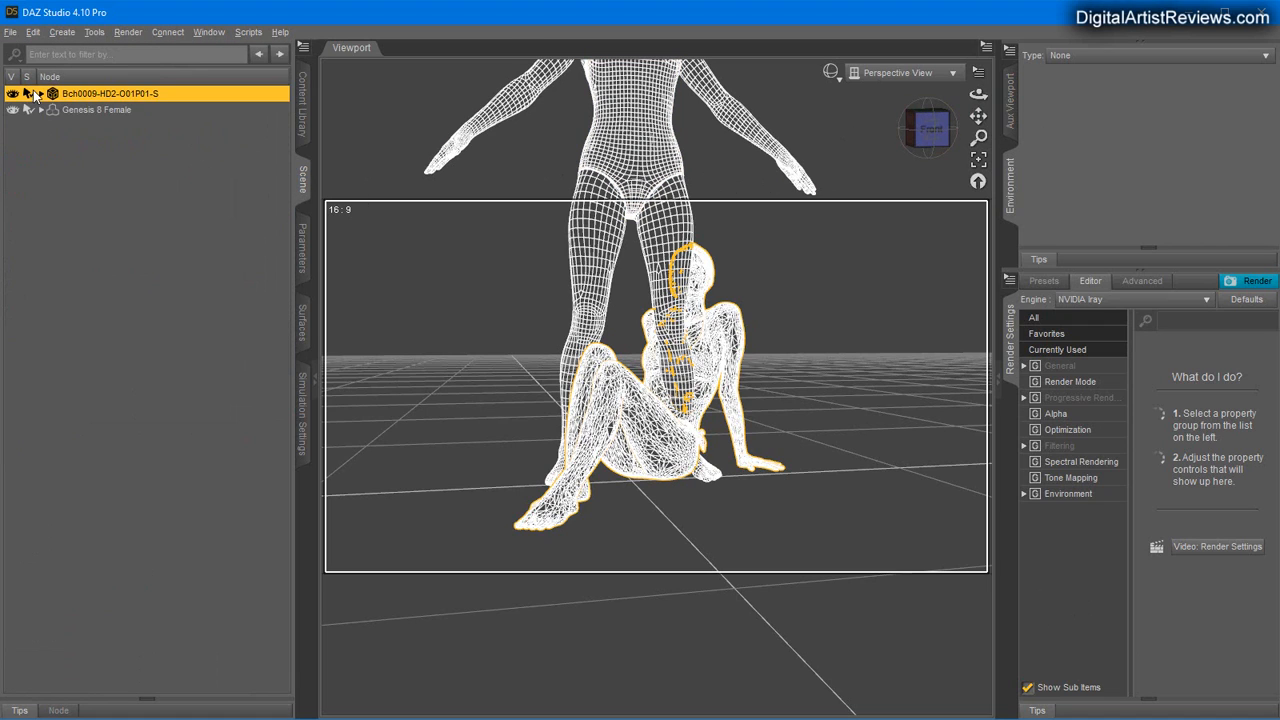
pyautogui.click(91, 109)
pyautogui.click(302, 245)
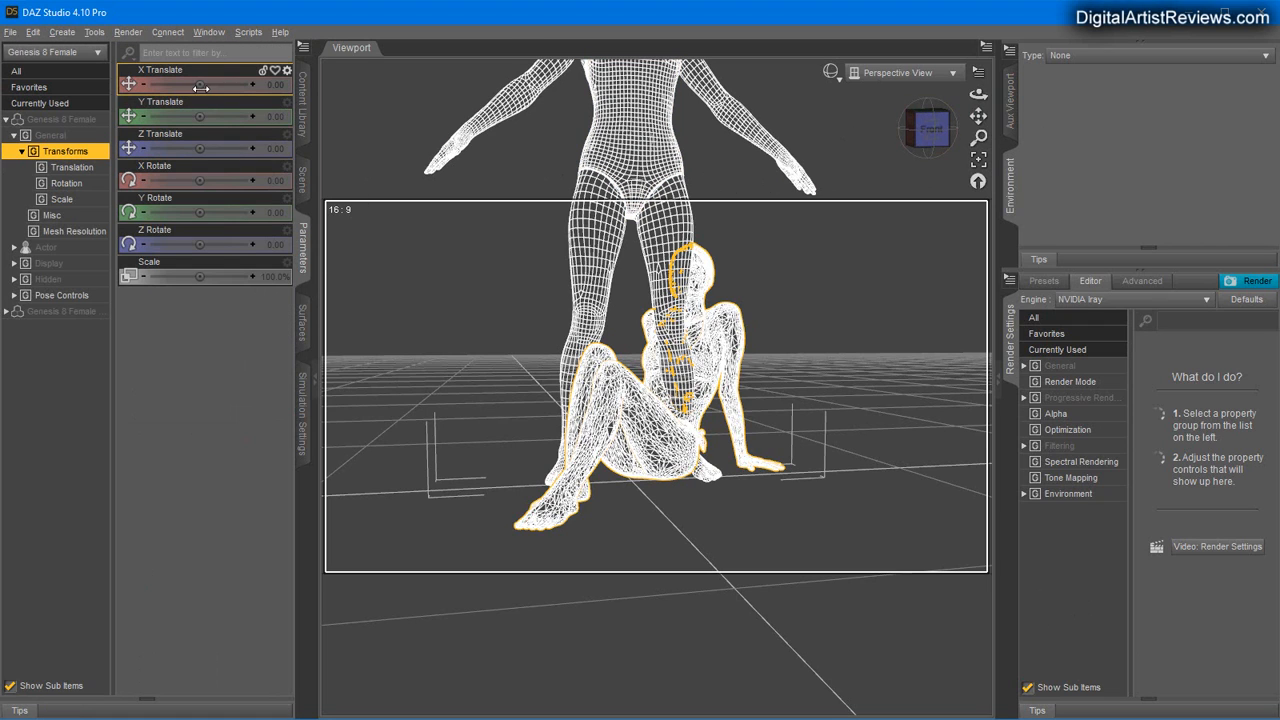
pyautogui.moveTo(176, 84); pyautogui.dragTo(166, 84)
# Move the One Piece Swimsuit out from under the Bch0009-HD2-O01P01-S object to the scene's top level.
pyautogui.click(305, 180)
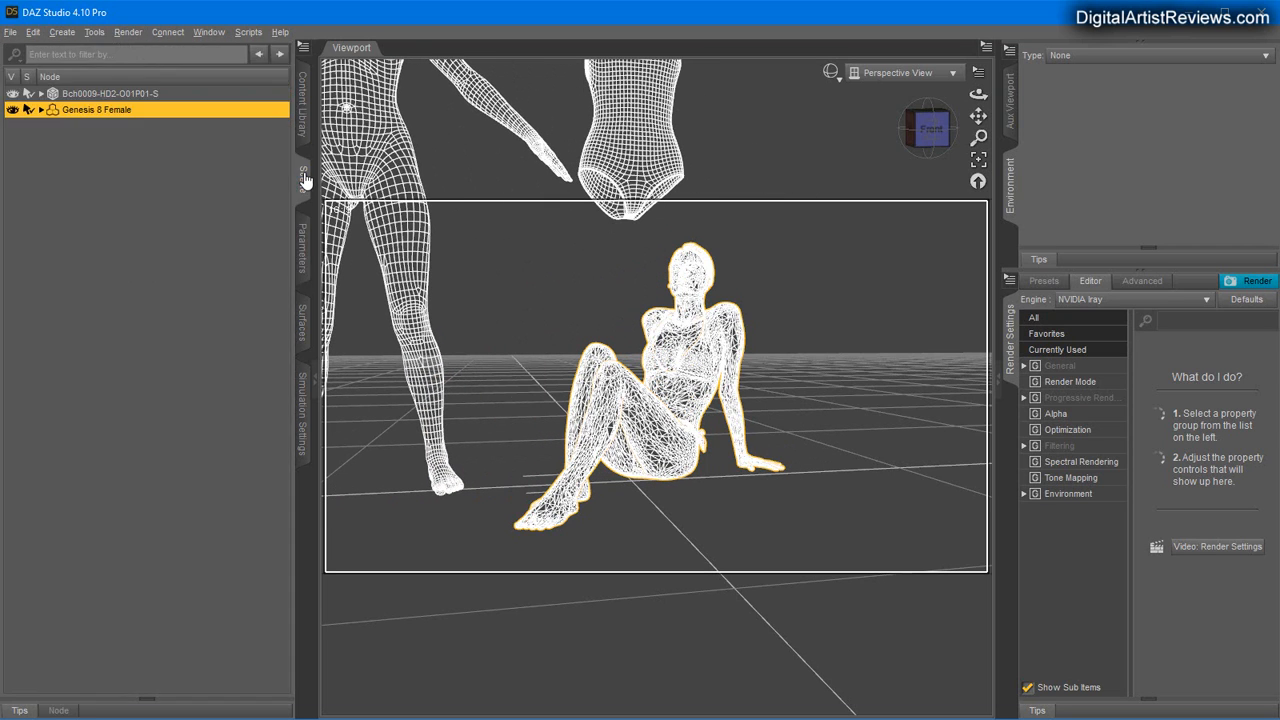
pyautogui.click(41, 93)
pyautogui.click(89, 110)
pyautogui.rightClick(89, 117)
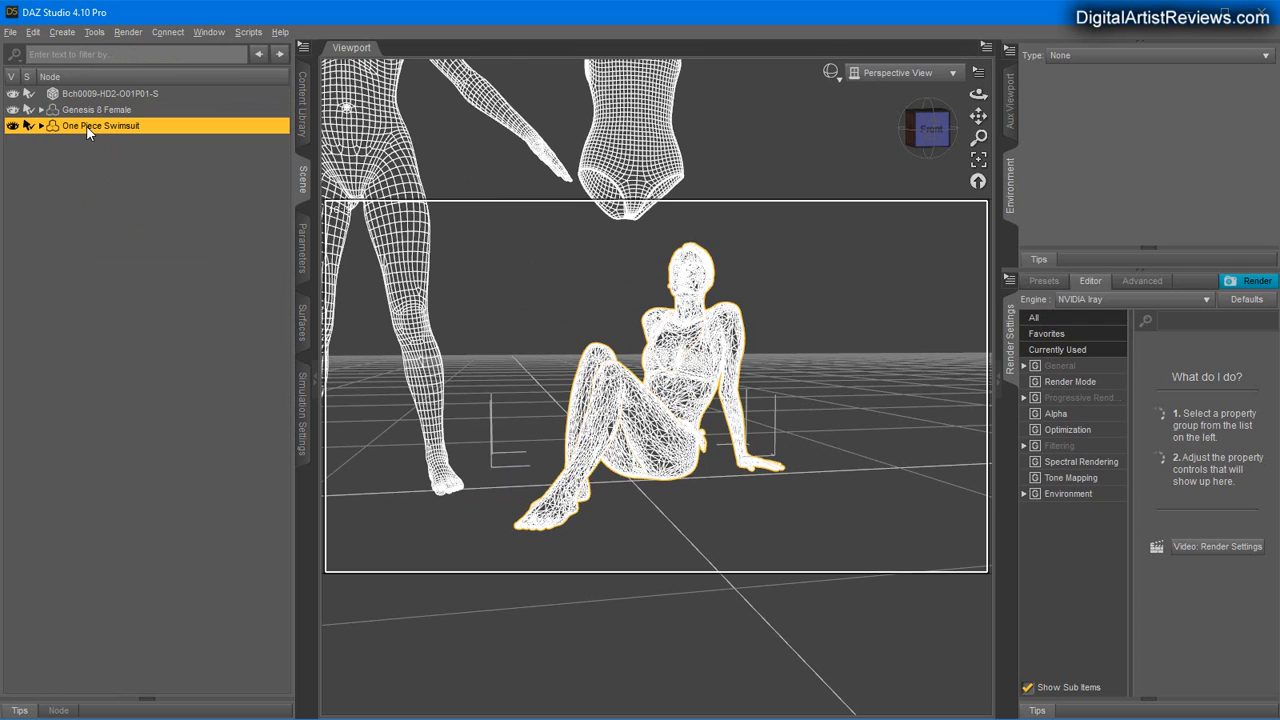
# Fit the One Piece Swimsuit to Genesis 8 Female.
pyautogui.rightClick(87, 126)
pyautogui.click(113, 172)
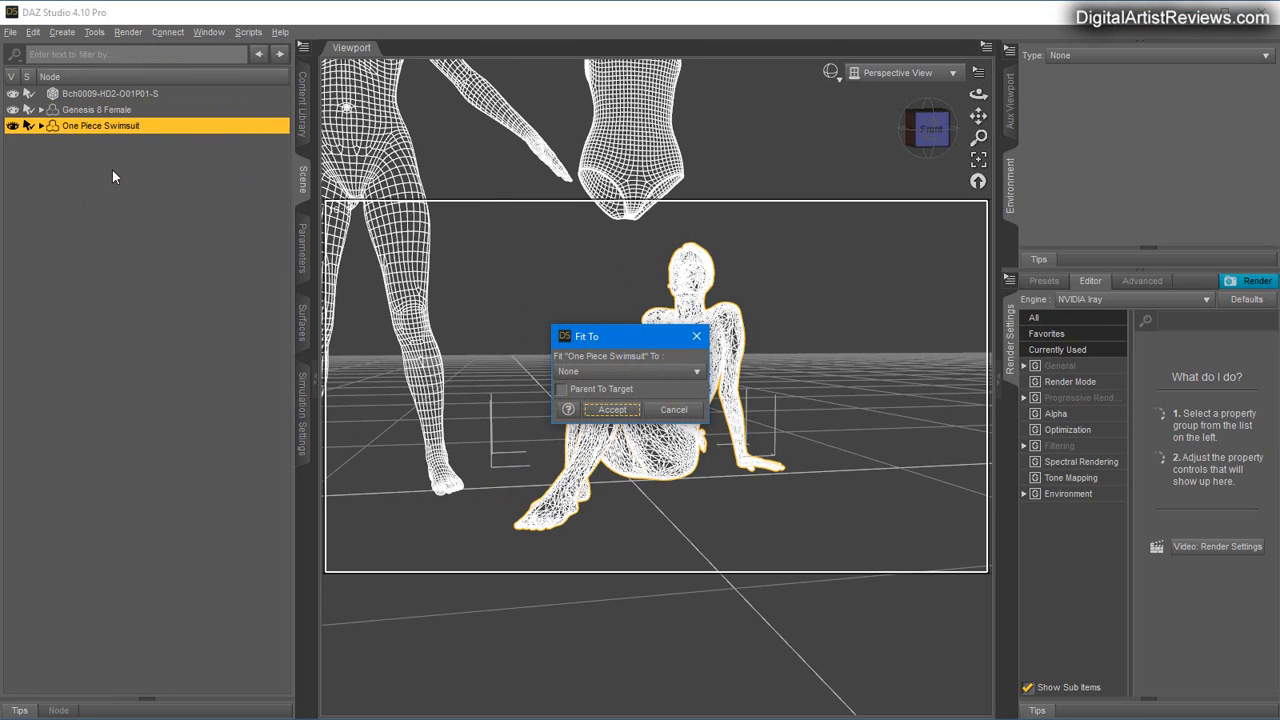
pyautogui.click(615, 373)
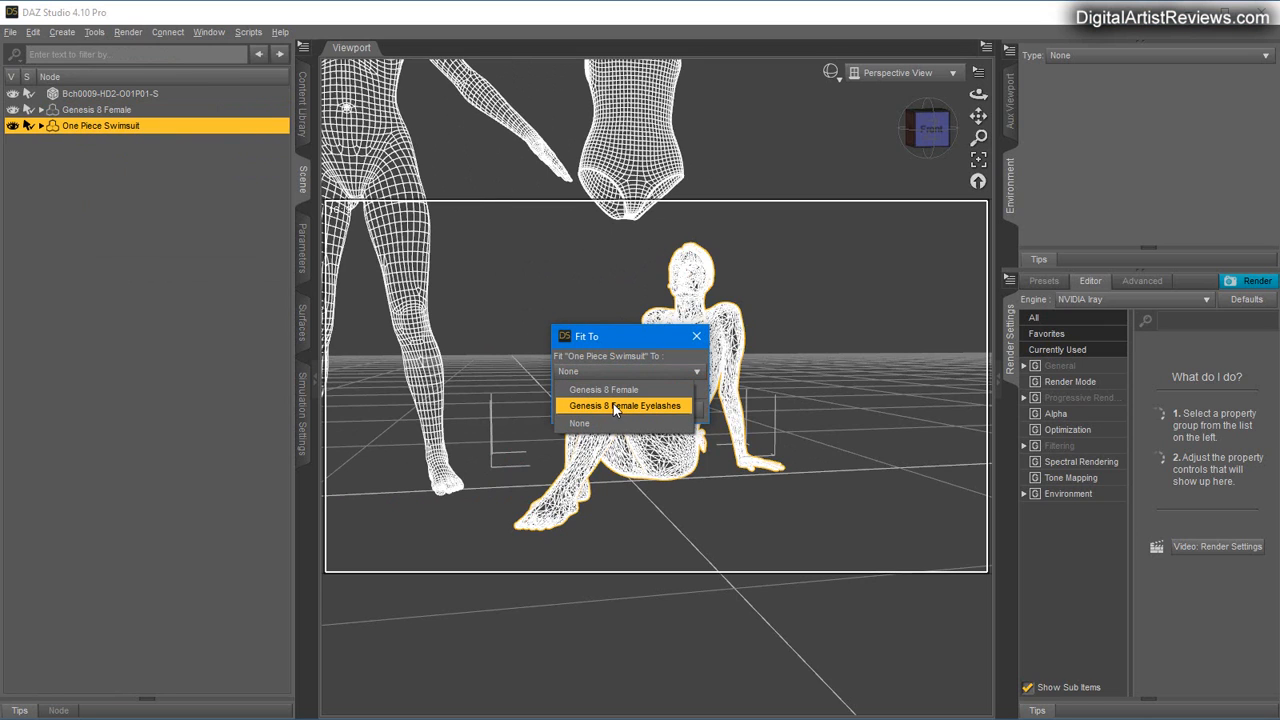
pyautogui.click(610, 389)
pyautogui.click(612, 410)
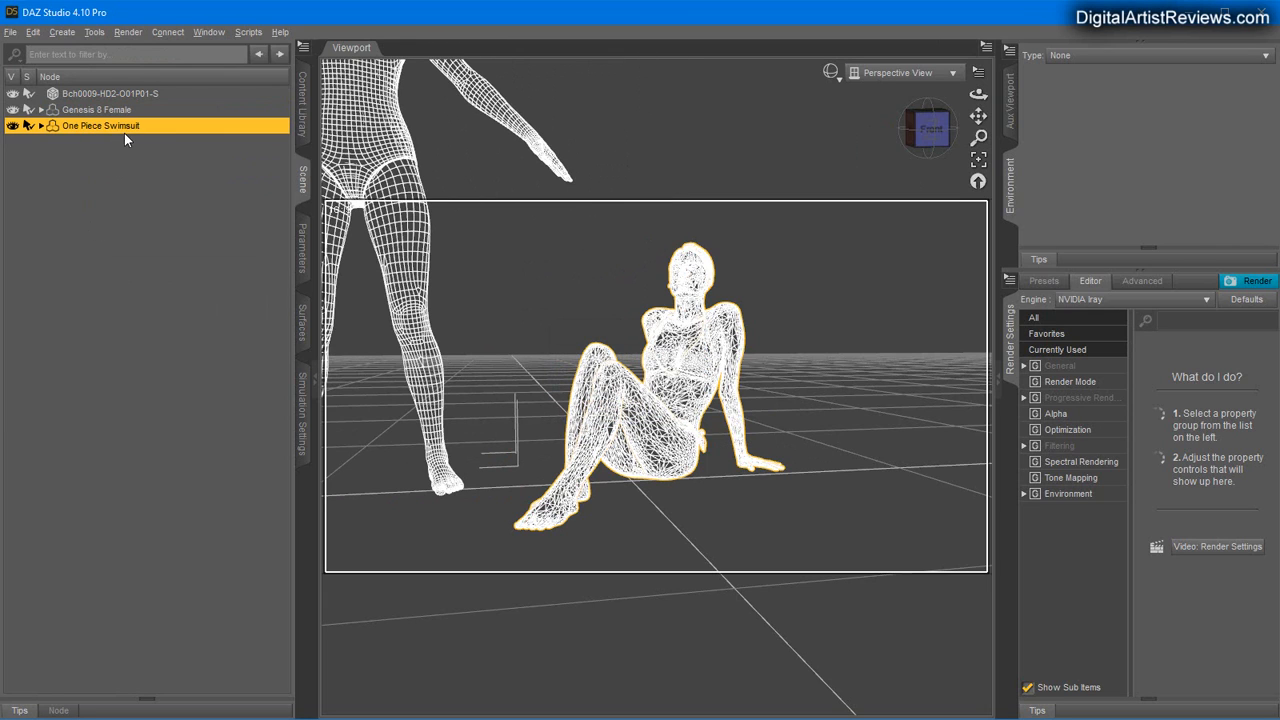
# Select Genesis 8 Female and switch the viewport from wireframe to textured shading.
pyautogui.click(97, 110)
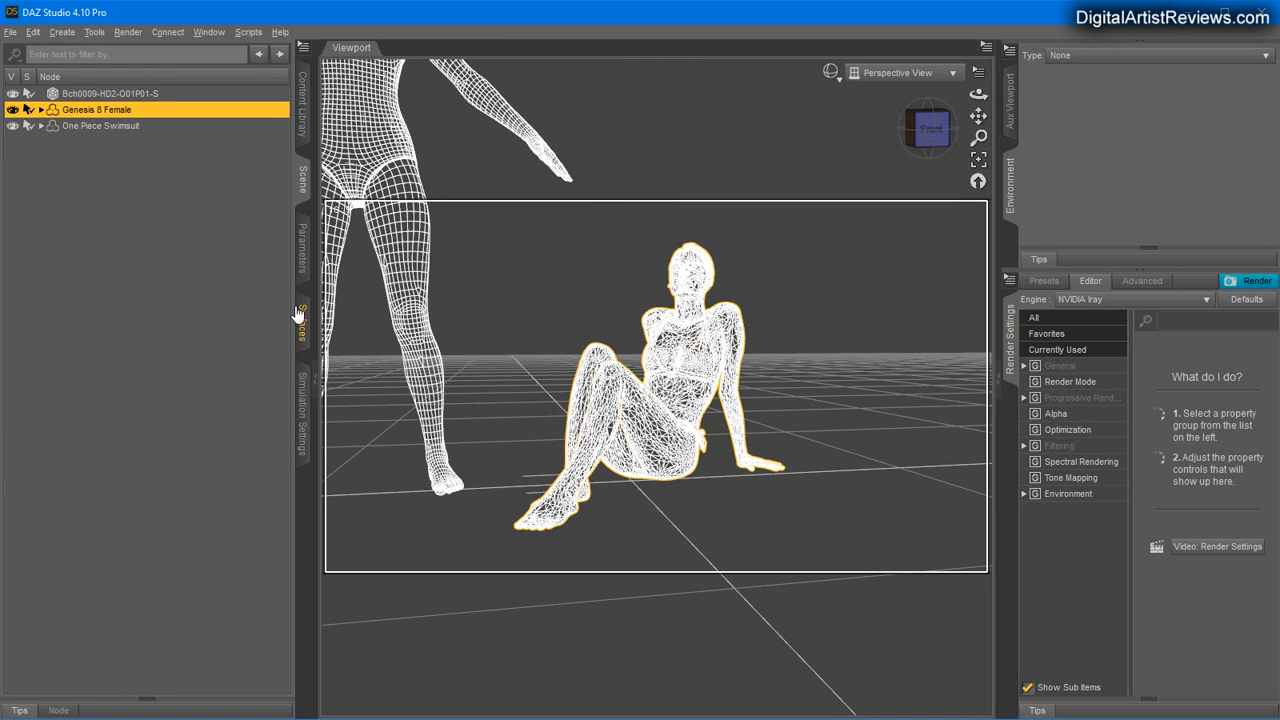
pyautogui.click(838, 78)
pyautogui.click(815, 227)
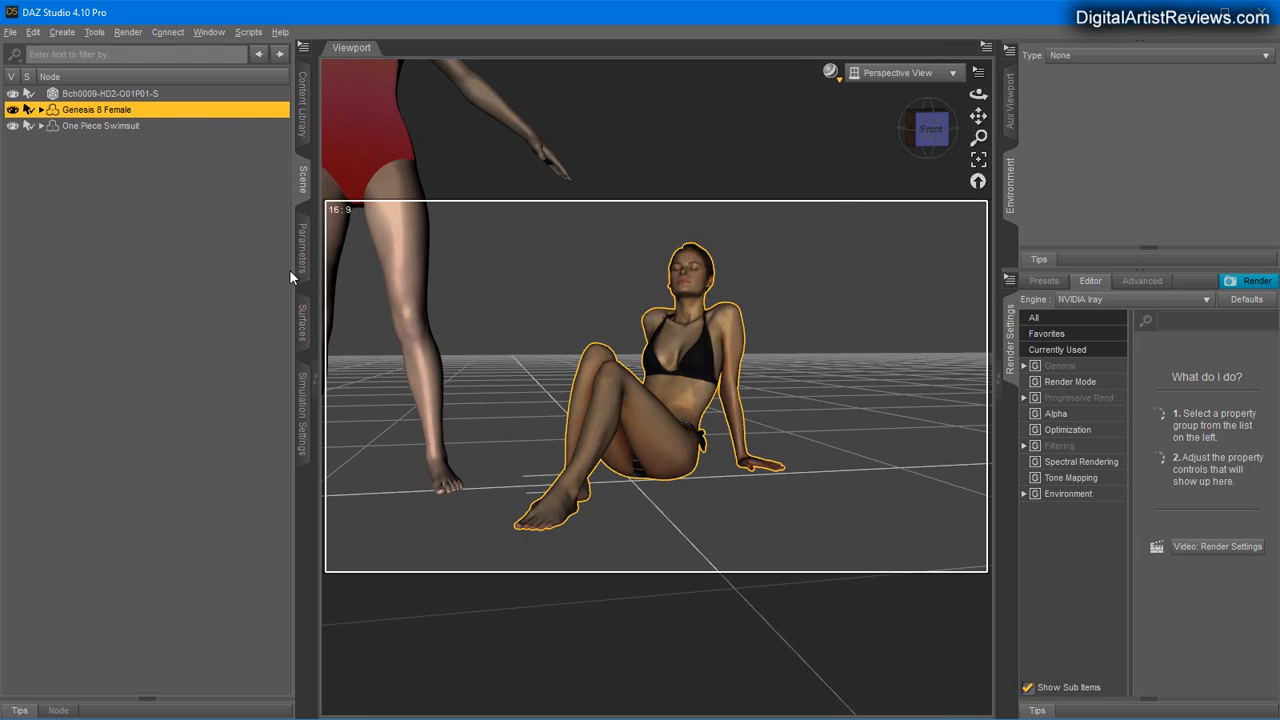
# Copy the material settings of the Torso surface of Genesis 8 Female.
pyautogui.click(303, 323)
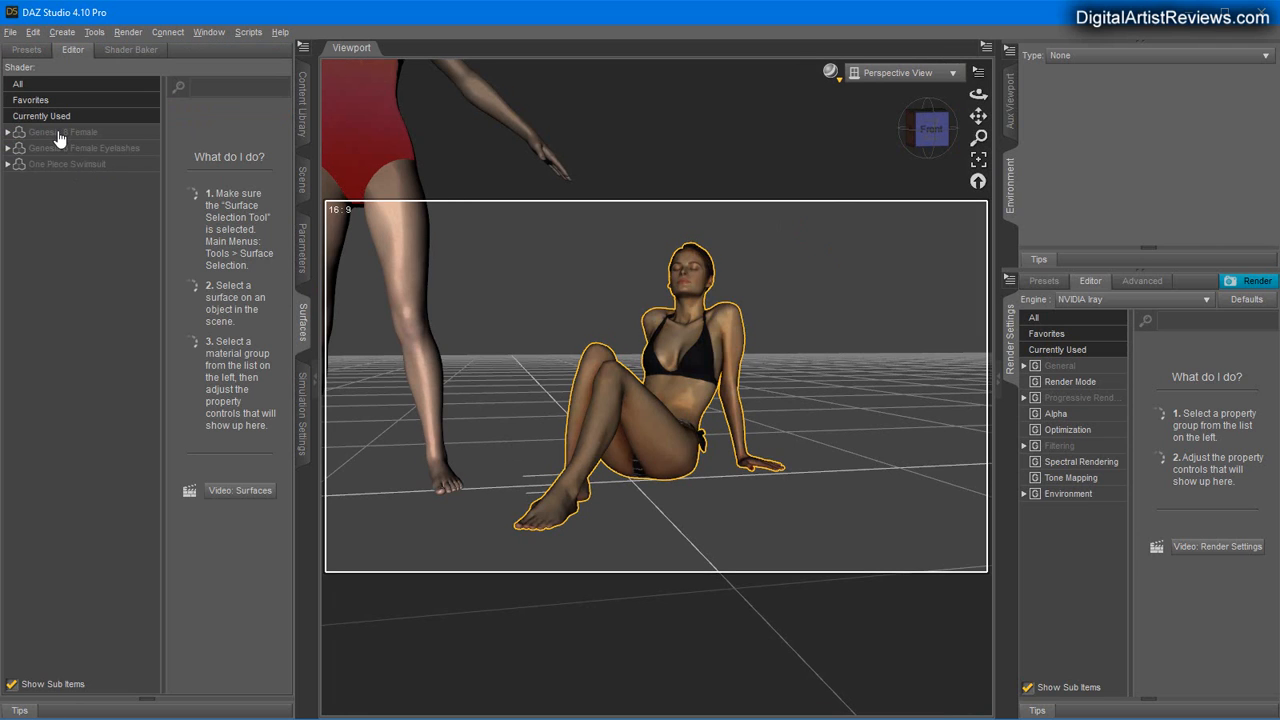
pyautogui.click(22, 136)
pyautogui.click(8, 133)
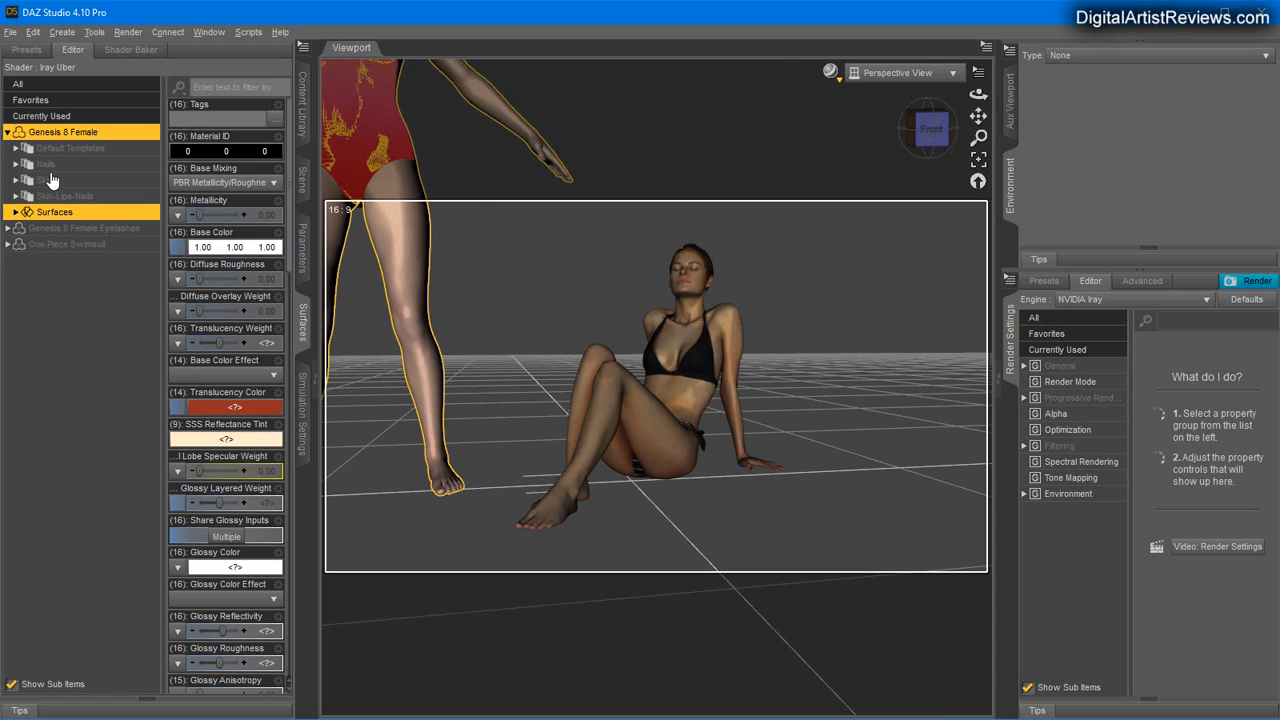
pyautogui.click(15, 181)
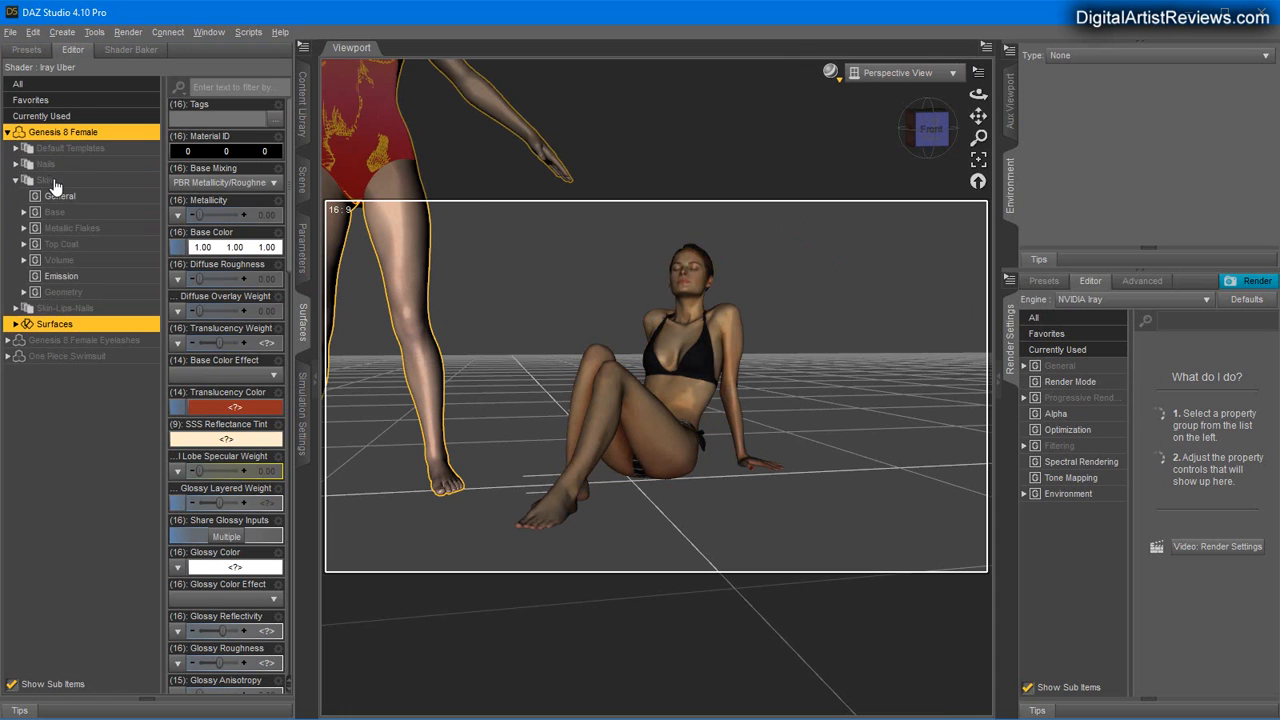
pyautogui.click(45, 181)
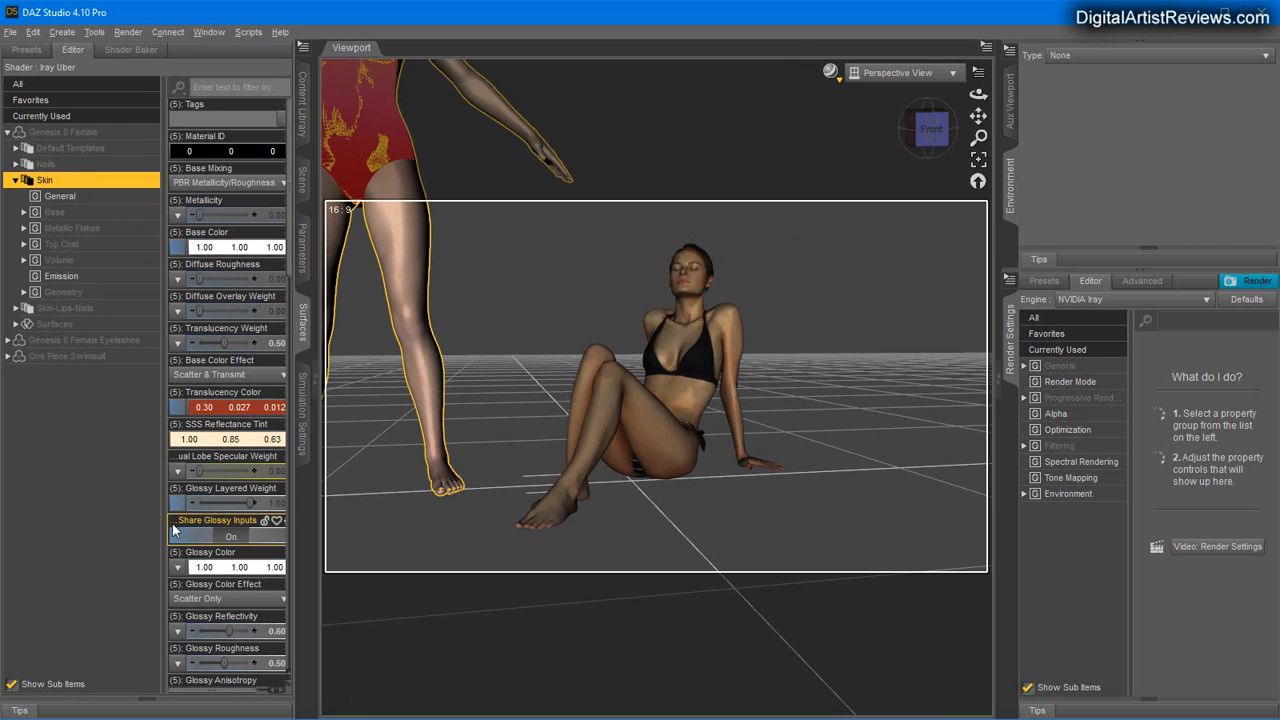
pyautogui.click(15, 326)
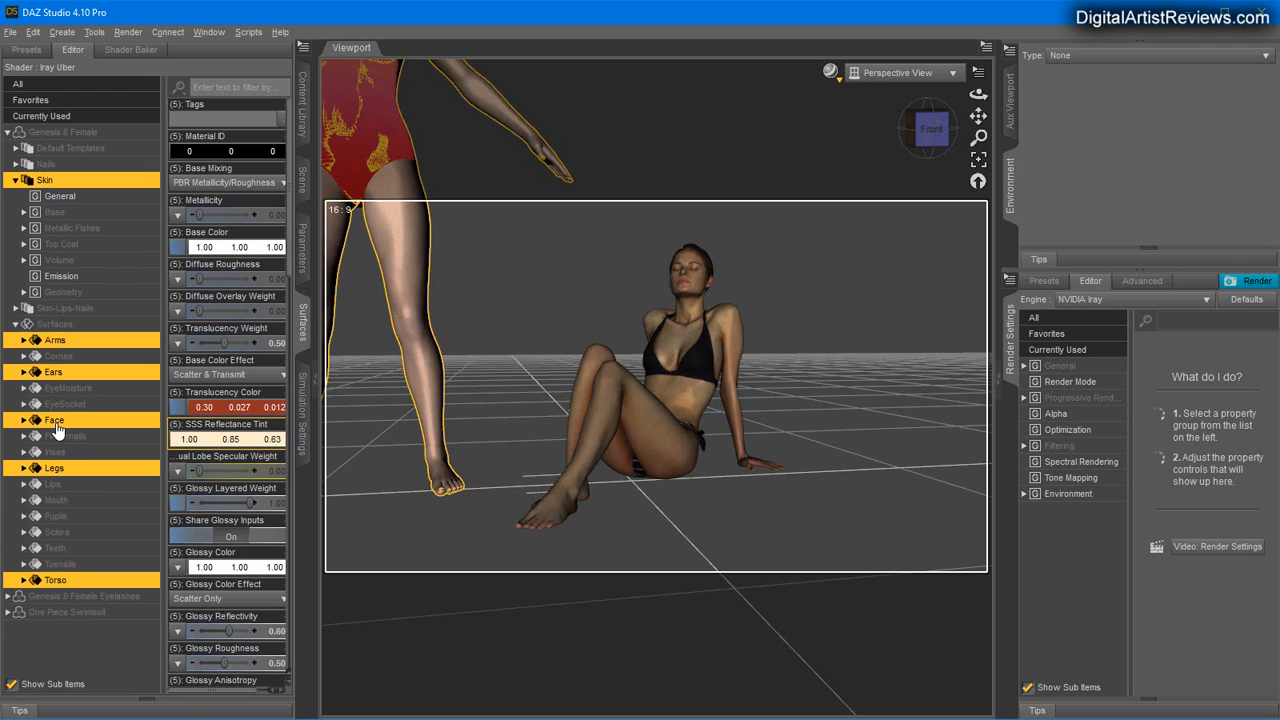
pyautogui.click(52, 580)
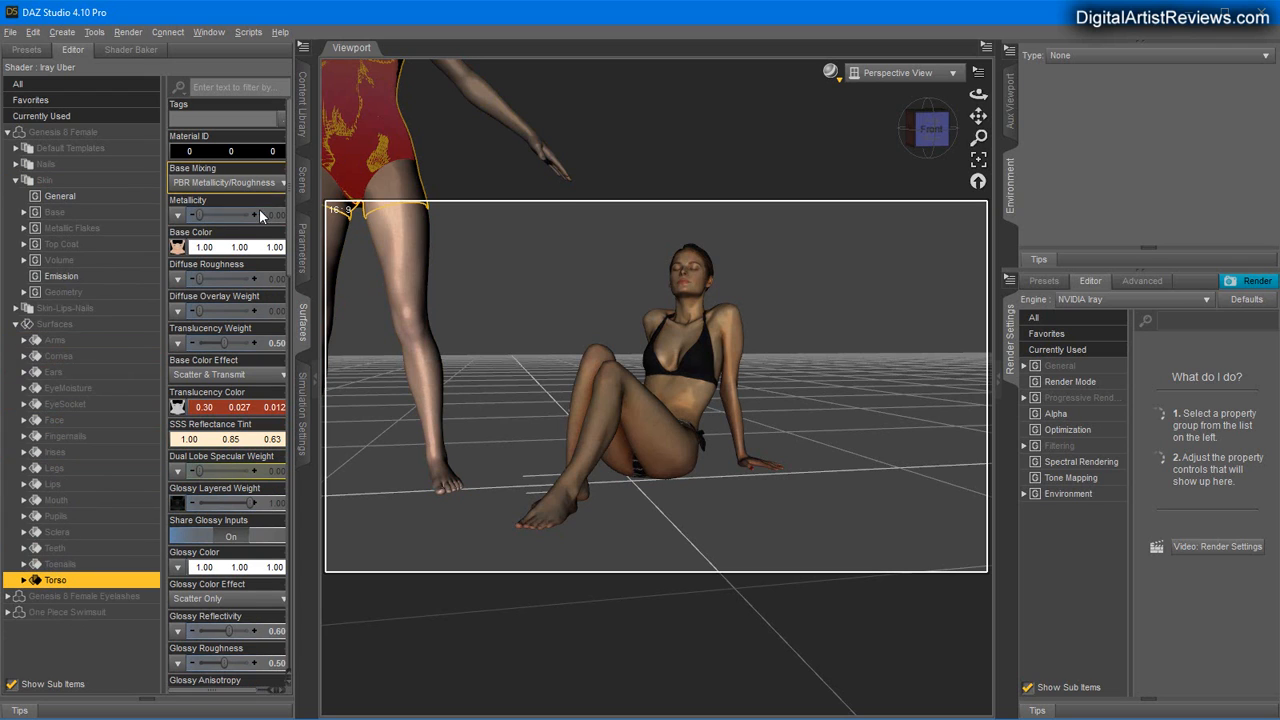
pyautogui.click(302, 45)
pyautogui.click(348, 121)
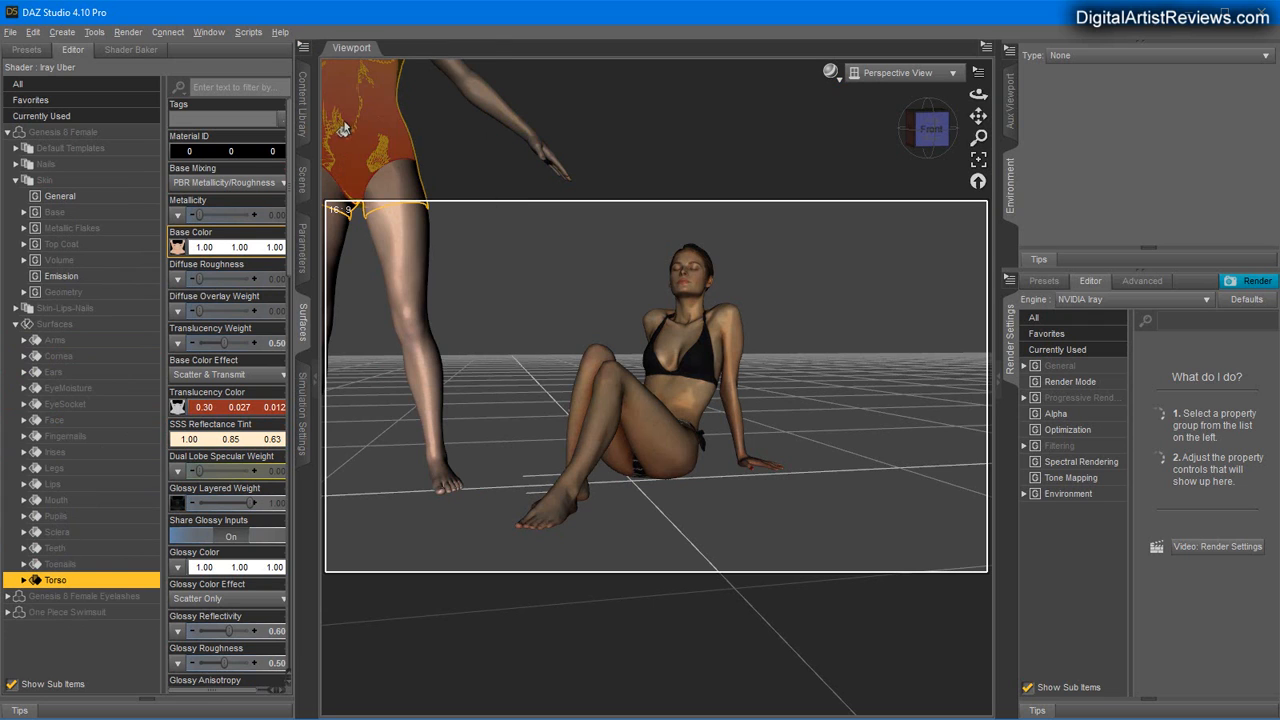
# Paste the copied Torso material onto the Bch0009_HD2_O01P01_S surface of the seated figure.
pyautogui.click(302, 178)
pyautogui.click(82, 94)
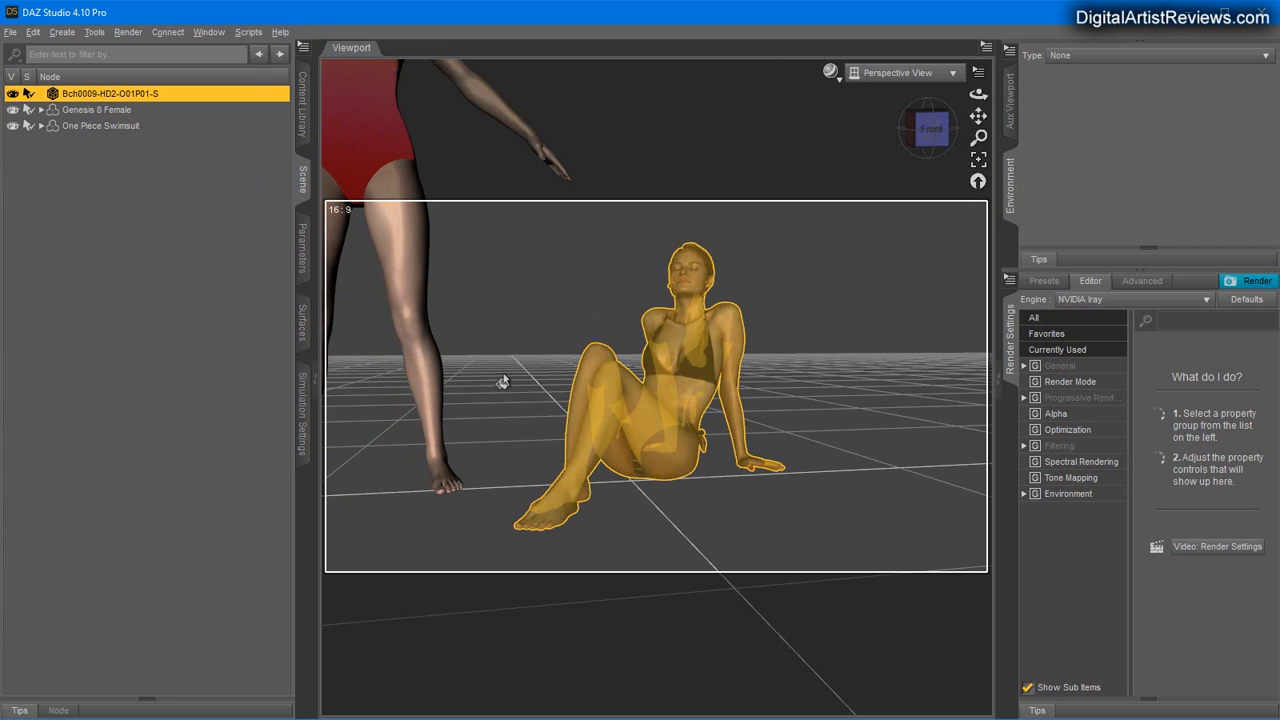
pyautogui.click(94, 32)
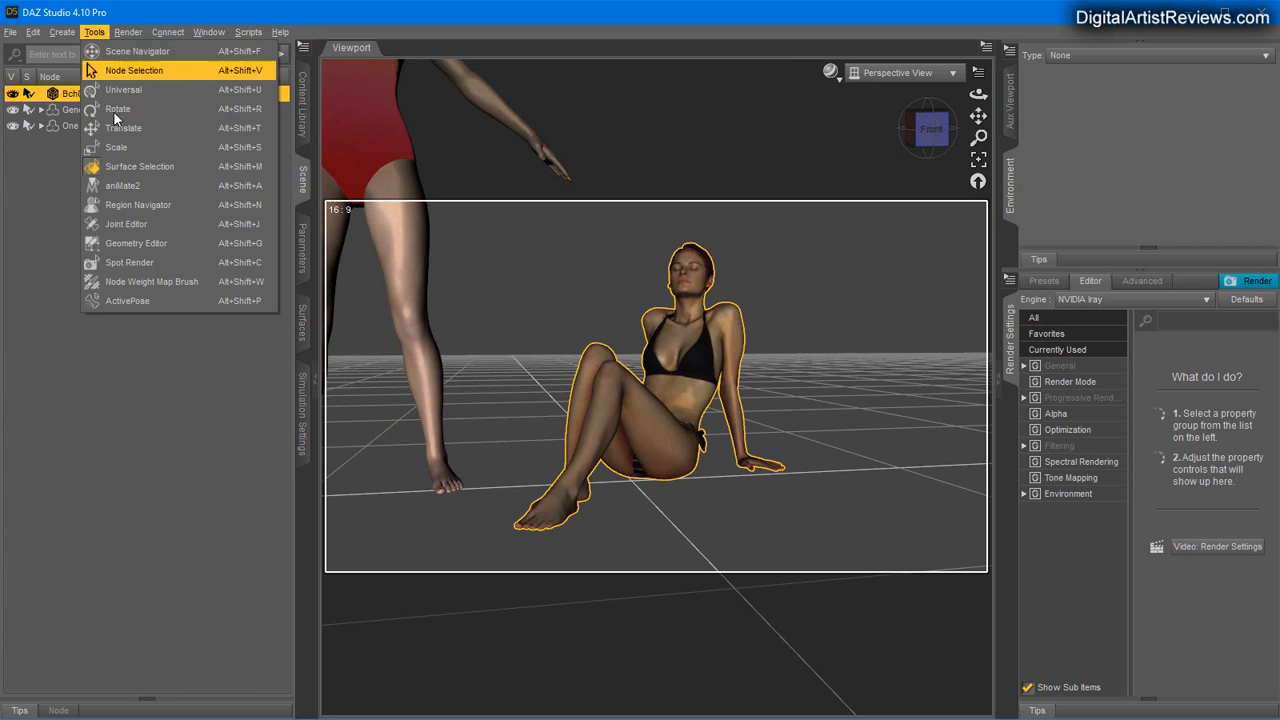
pyautogui.click(168, 34)
pyautogui.click(300, 314)
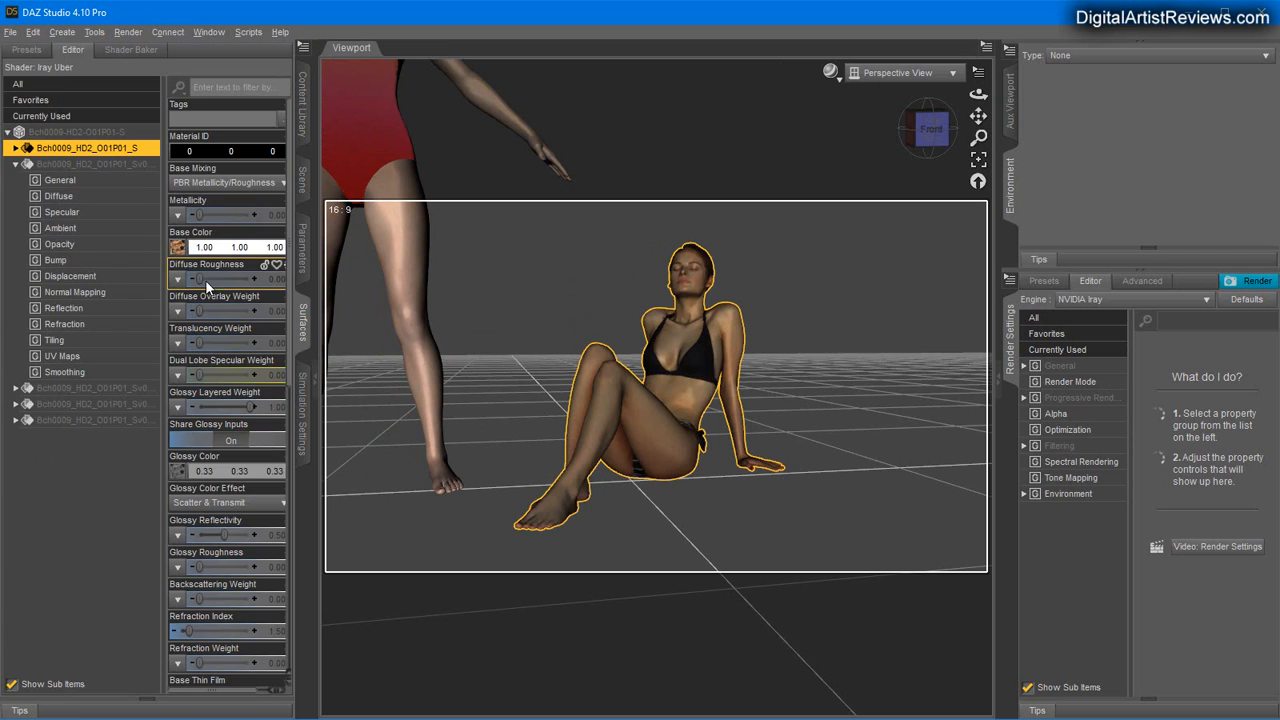
pyautogui.click(14, 149)
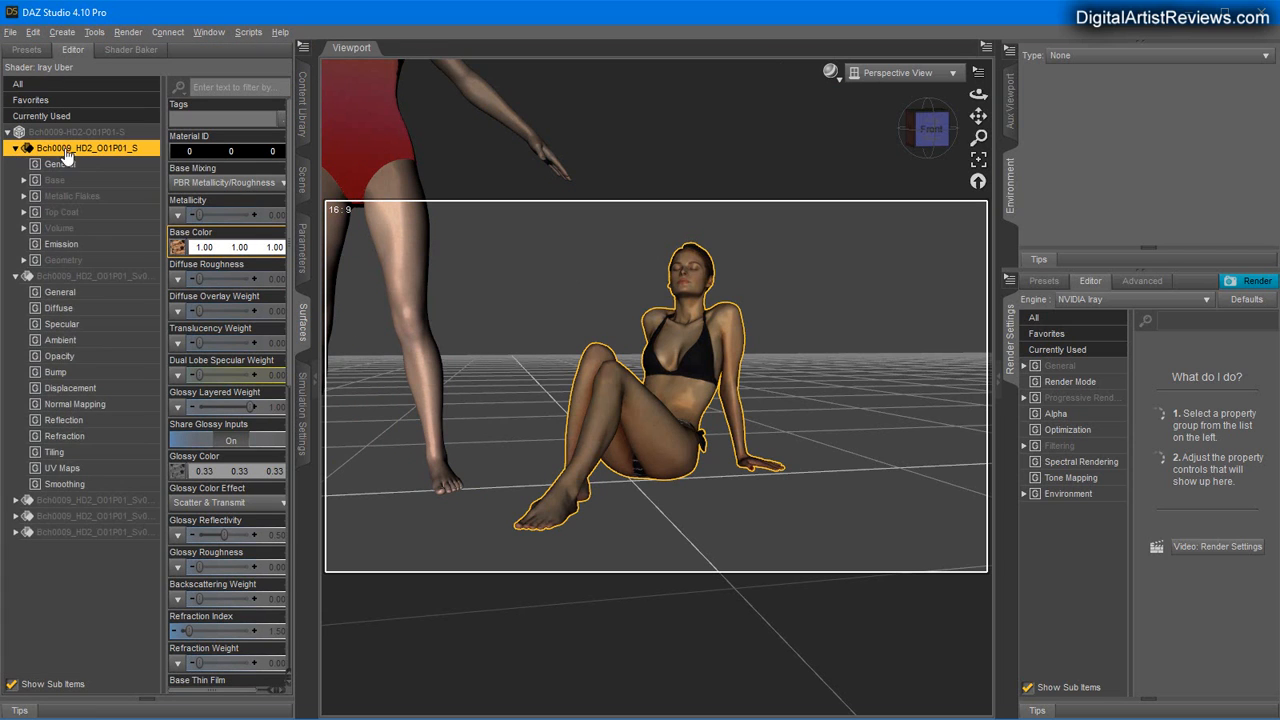
pyautogui.scroll(-1, 221, 322)
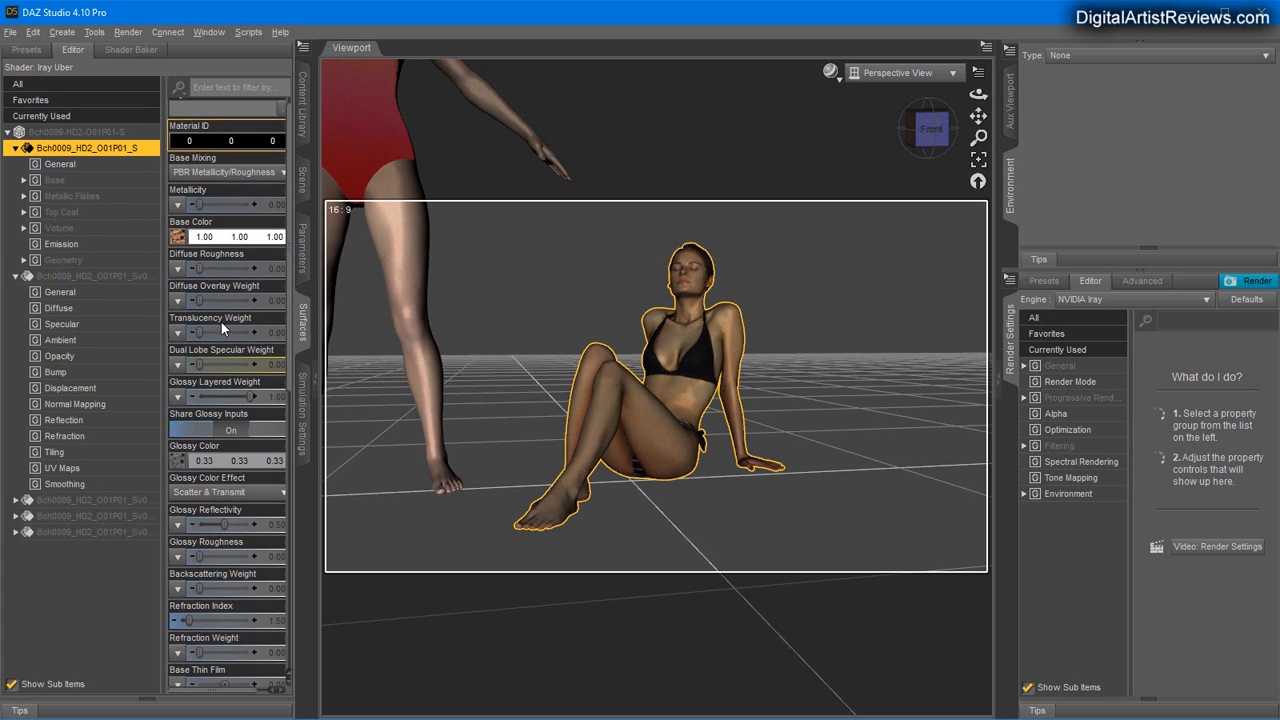
pyautogui.scroll(-6, 220, 376)
pyautogui.scroll(7, 215, 390)
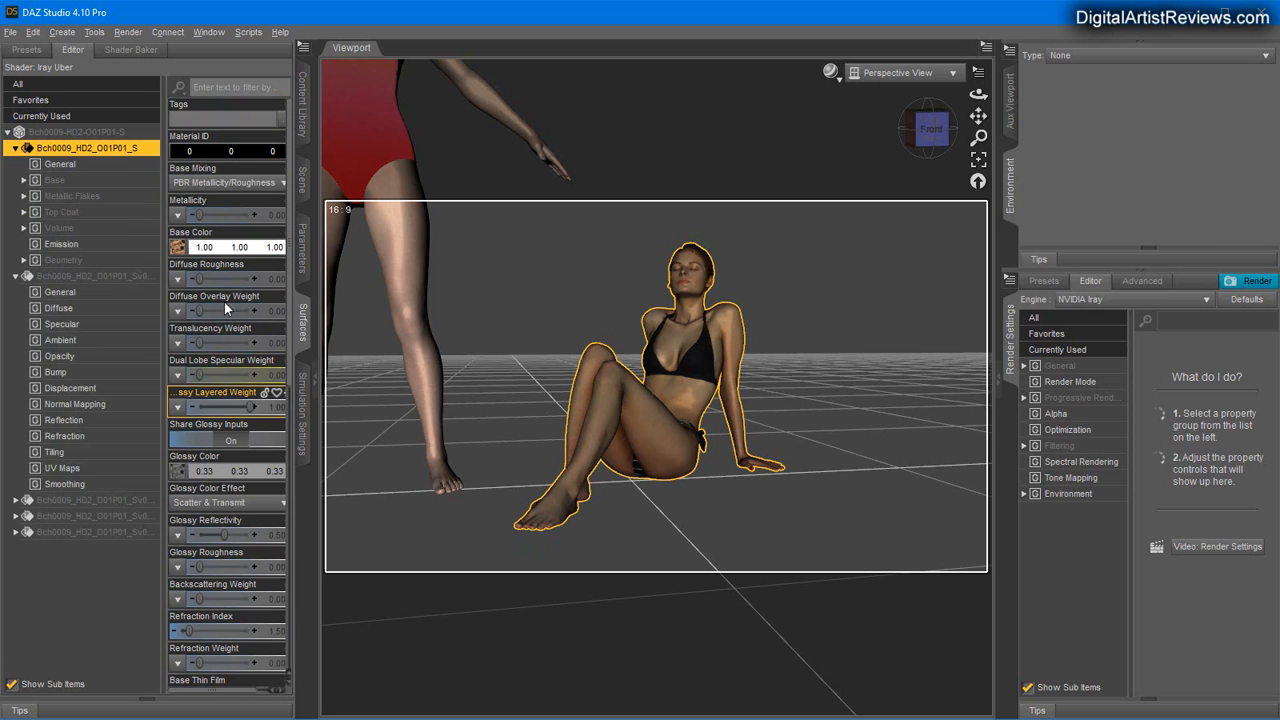
pyautogui.click(305, 48)
pyautogui.click(400, 145)
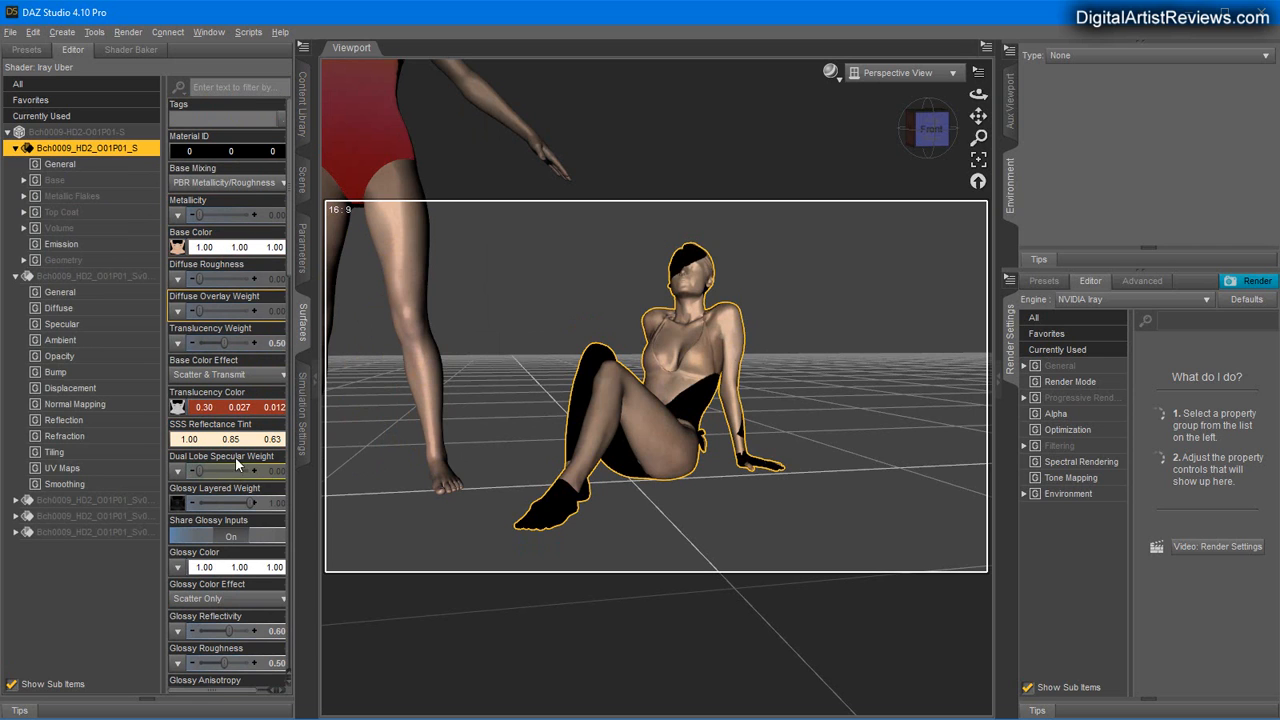
# Review the pasted properties and set the Base Color map to Bch0009-HD2-O01P01-S-Bch0009-HD2-O01P01-D.jpg.
pyautogui.scroll(-5, 232, 492)
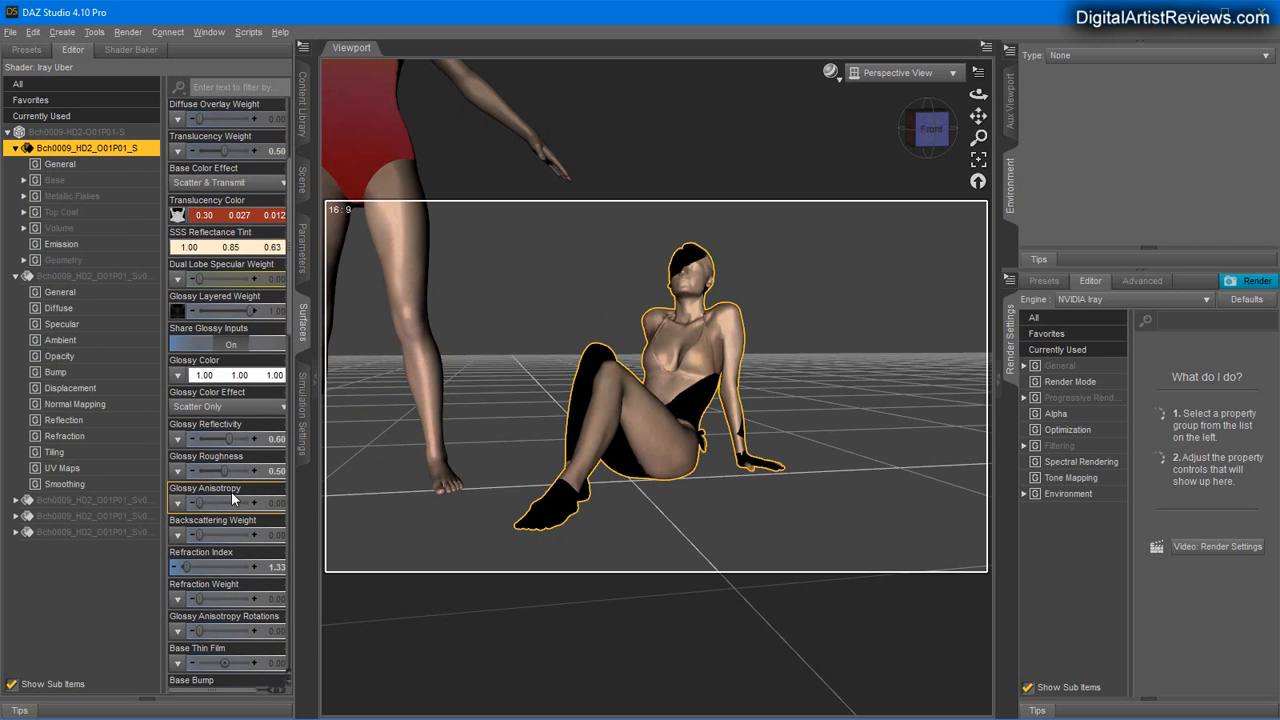
pyautogui.scroll(-12, 231, 491)
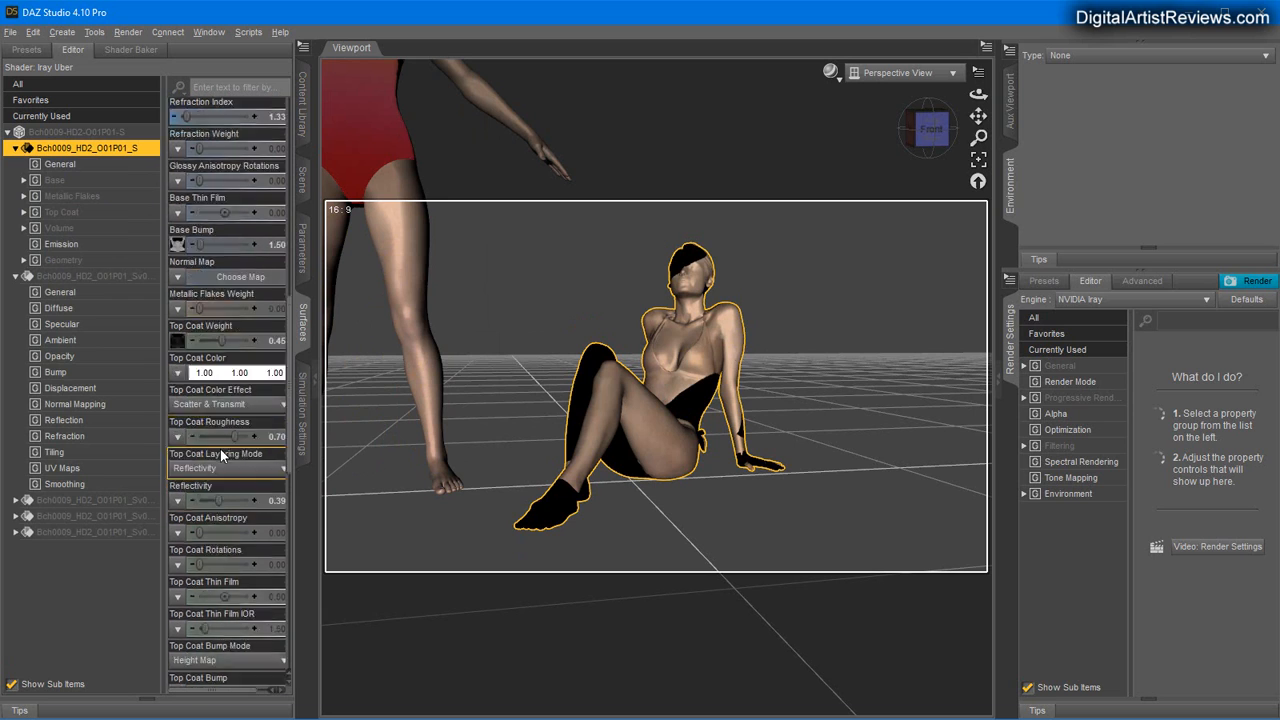
pyautogui.scroll(12, 220, 449)
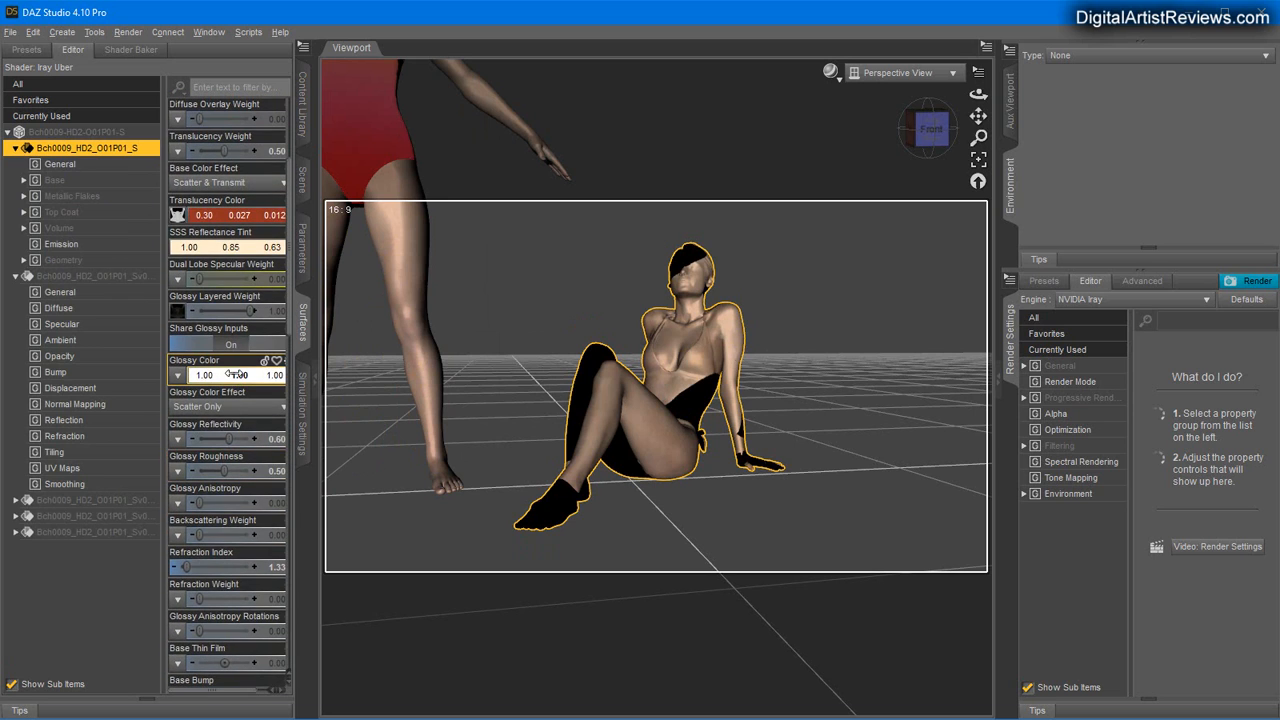
pyautogui.scroll(5, 232, 374)
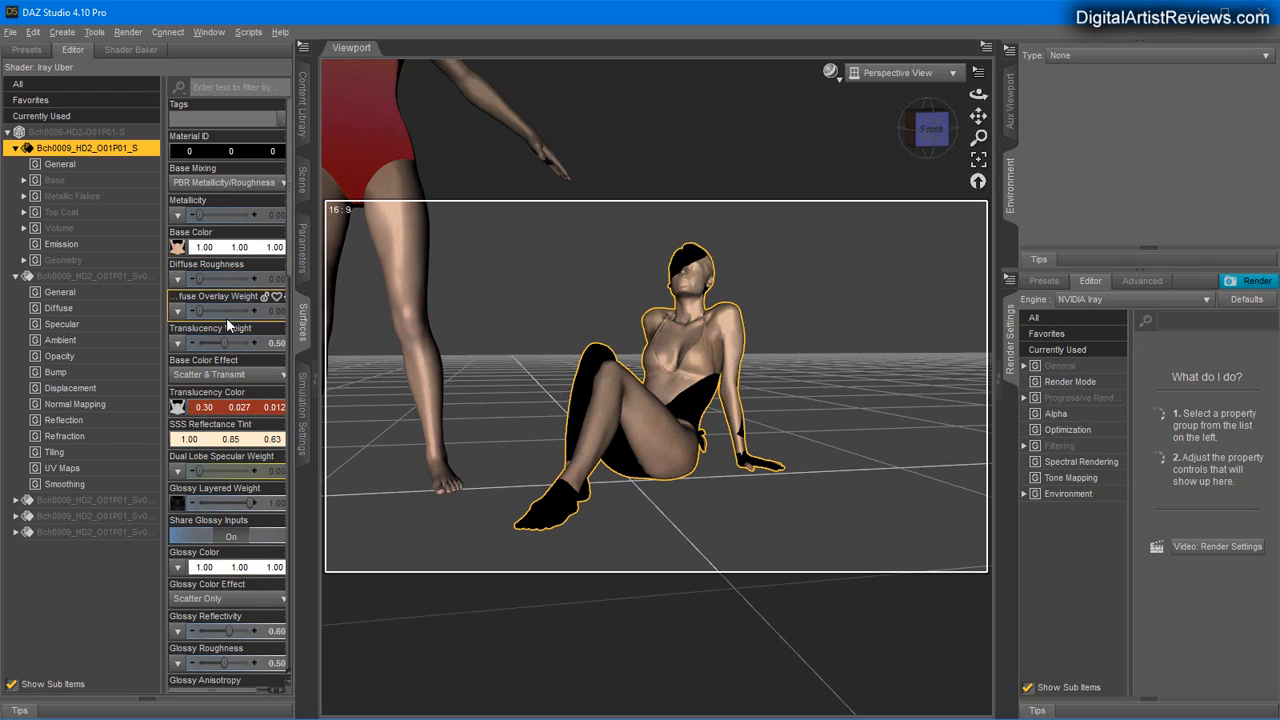
pyautogui.moveTo(177, 251)
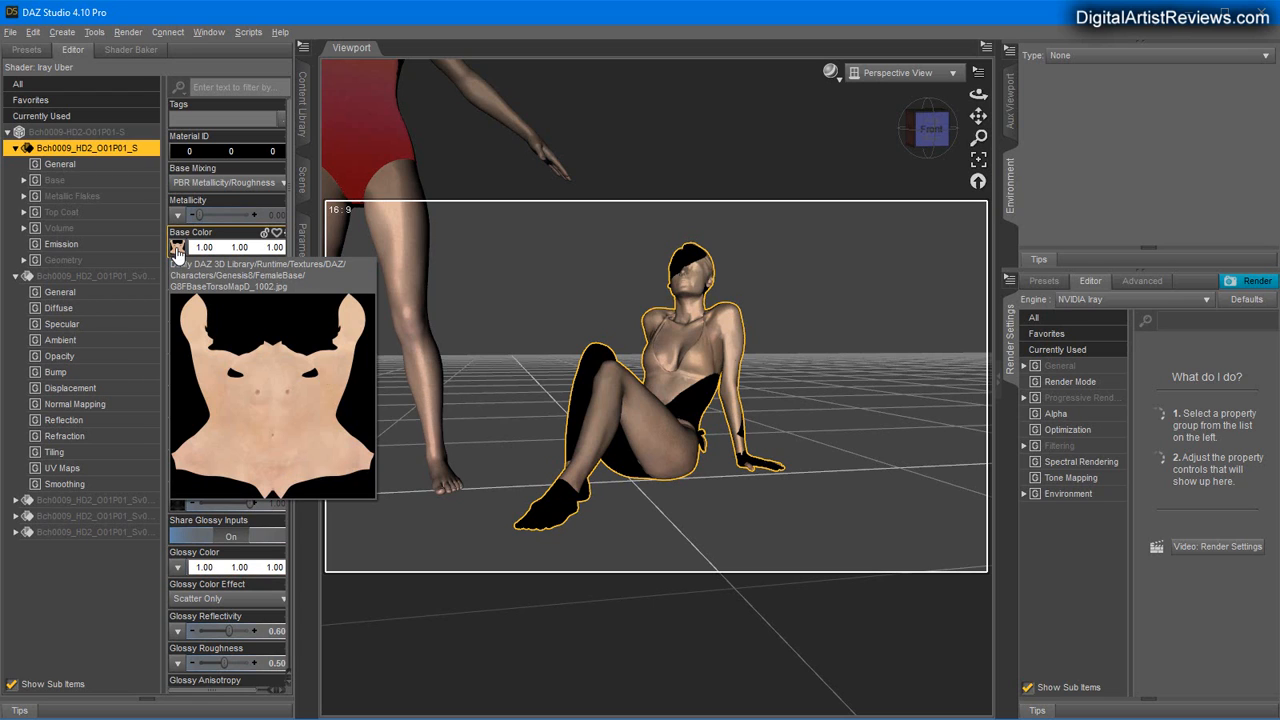
pyautogui.click(177, 247)
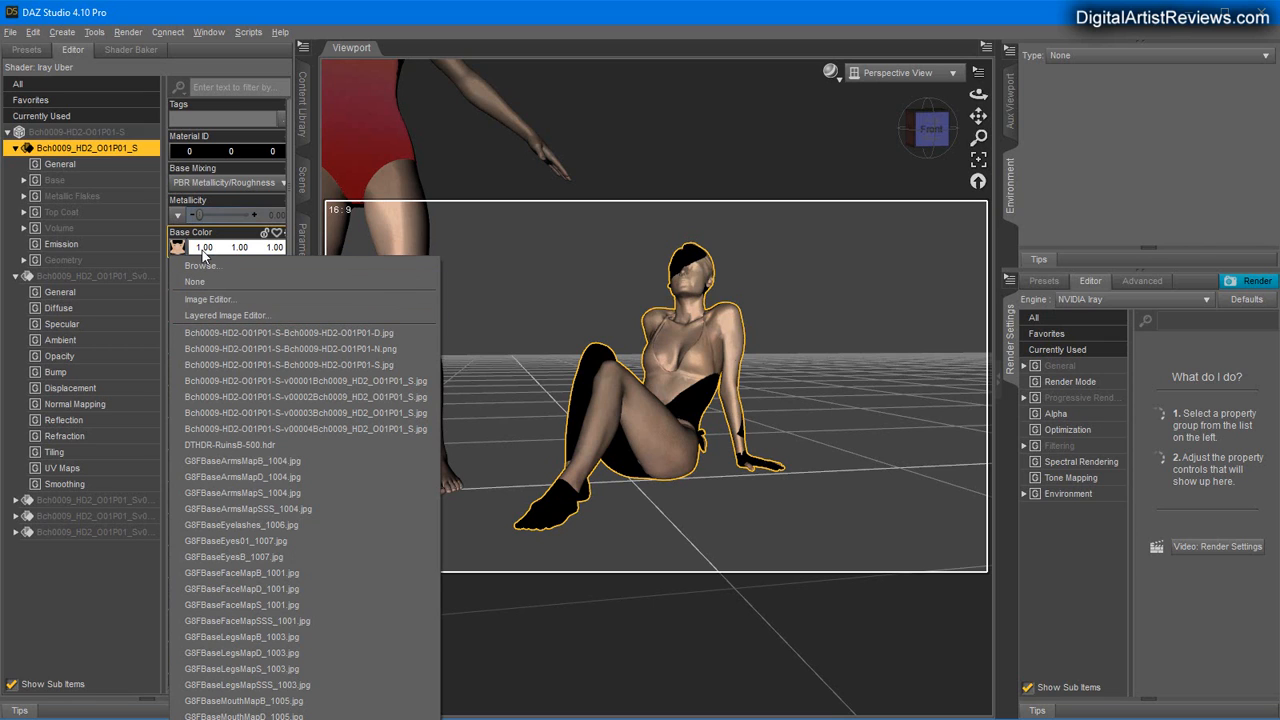
pyautogui.click(300, 336)
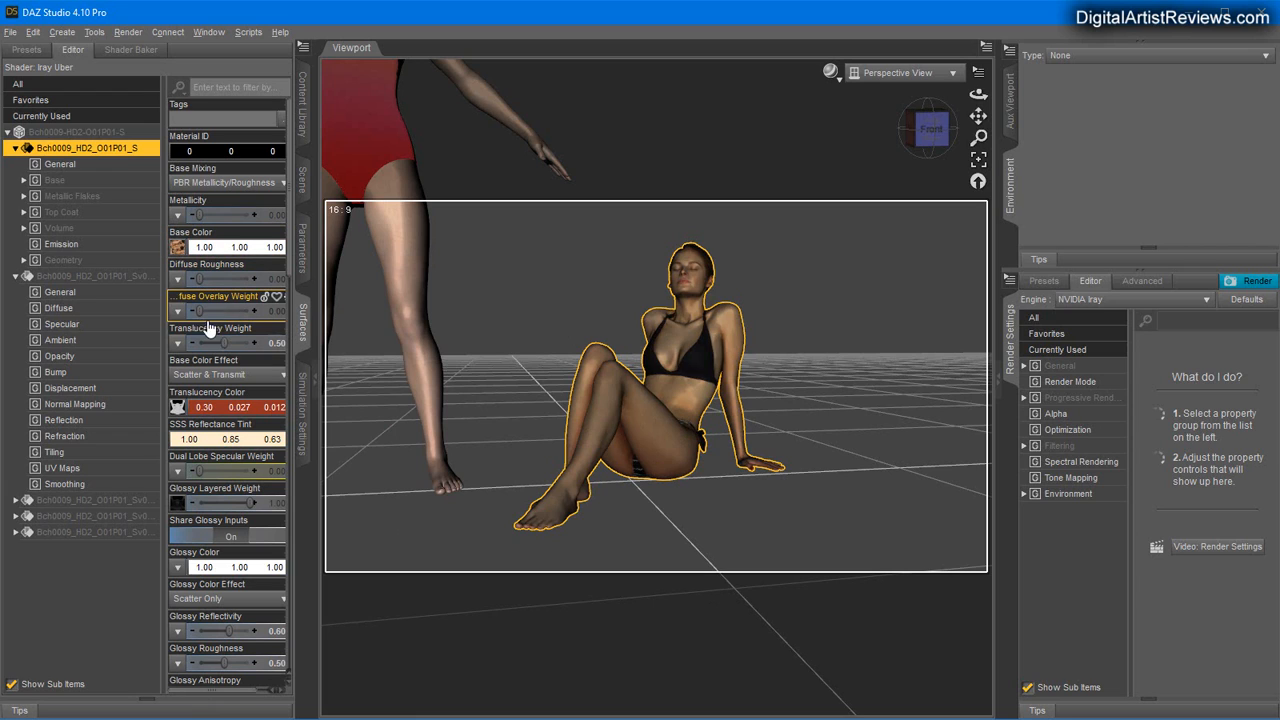
# Assign Bch0009-HD2-O01P01-S-Bch0009-HD2-O01P01-S.jpg as the map for both Translucency Color and Translucency Weight.
pyautogui.click(177, 409)
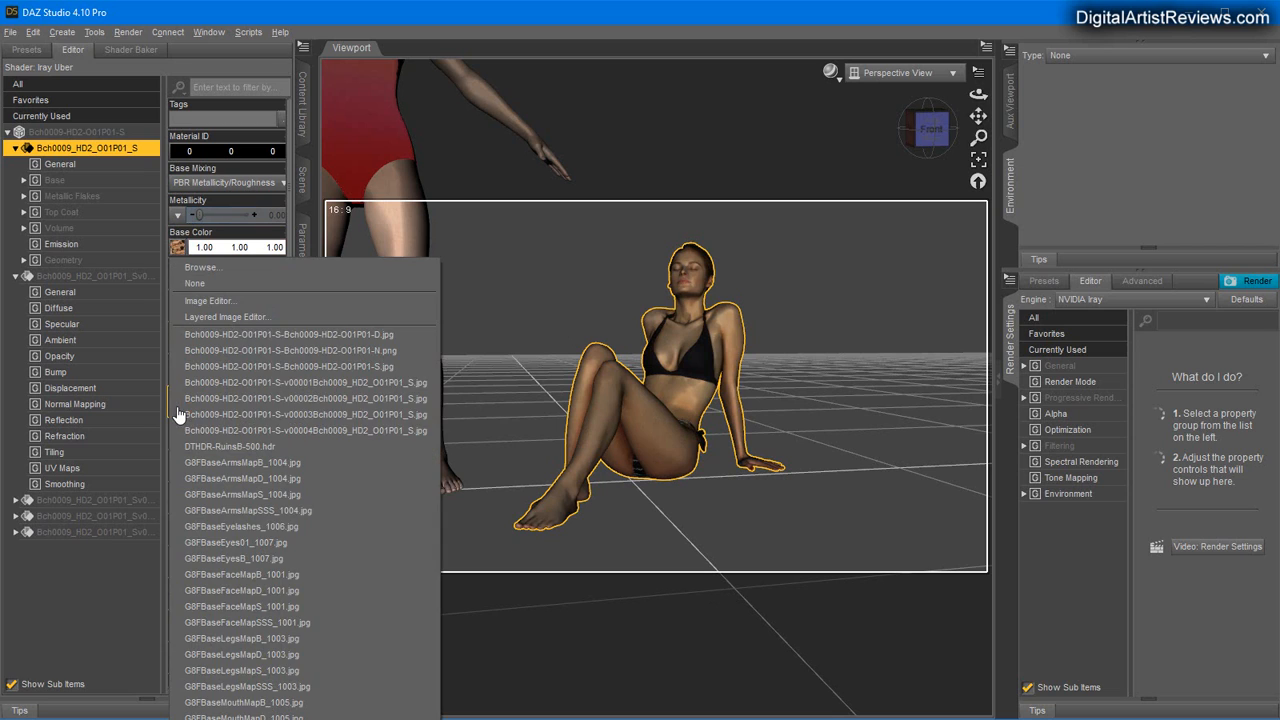
pyautogui.click(252, 366)
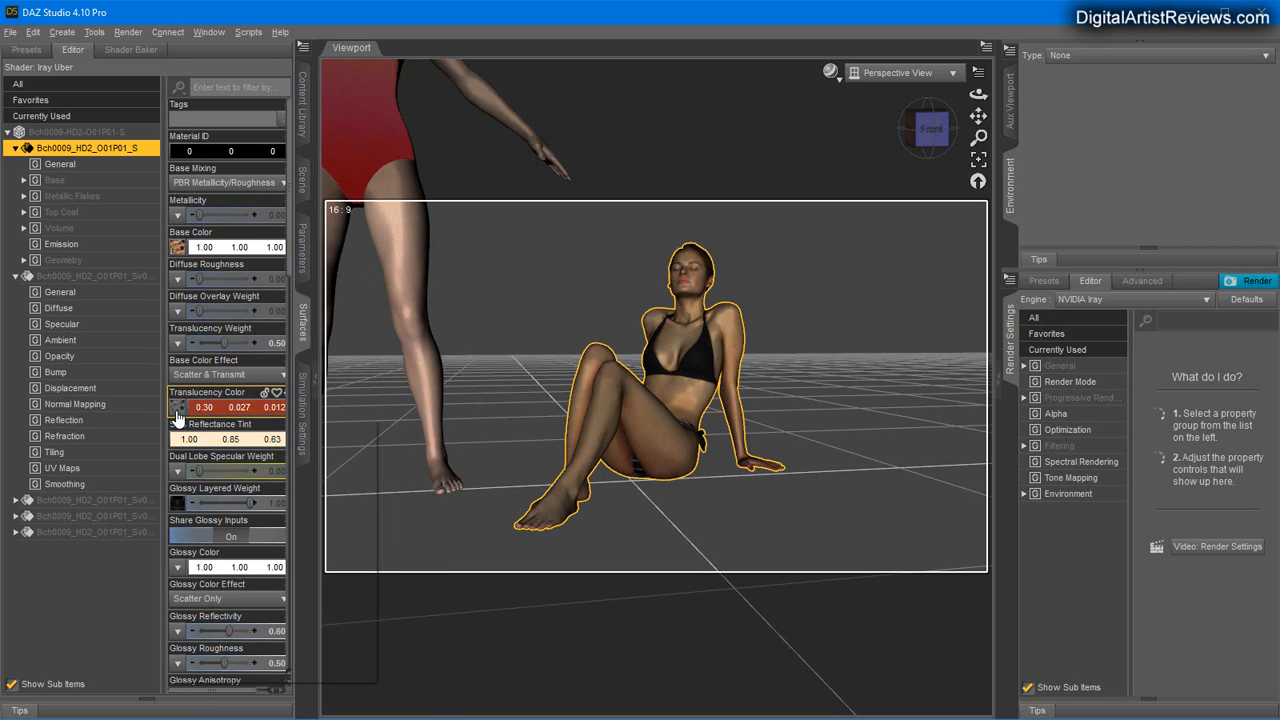
pyautogui.moveTo(175, 410)
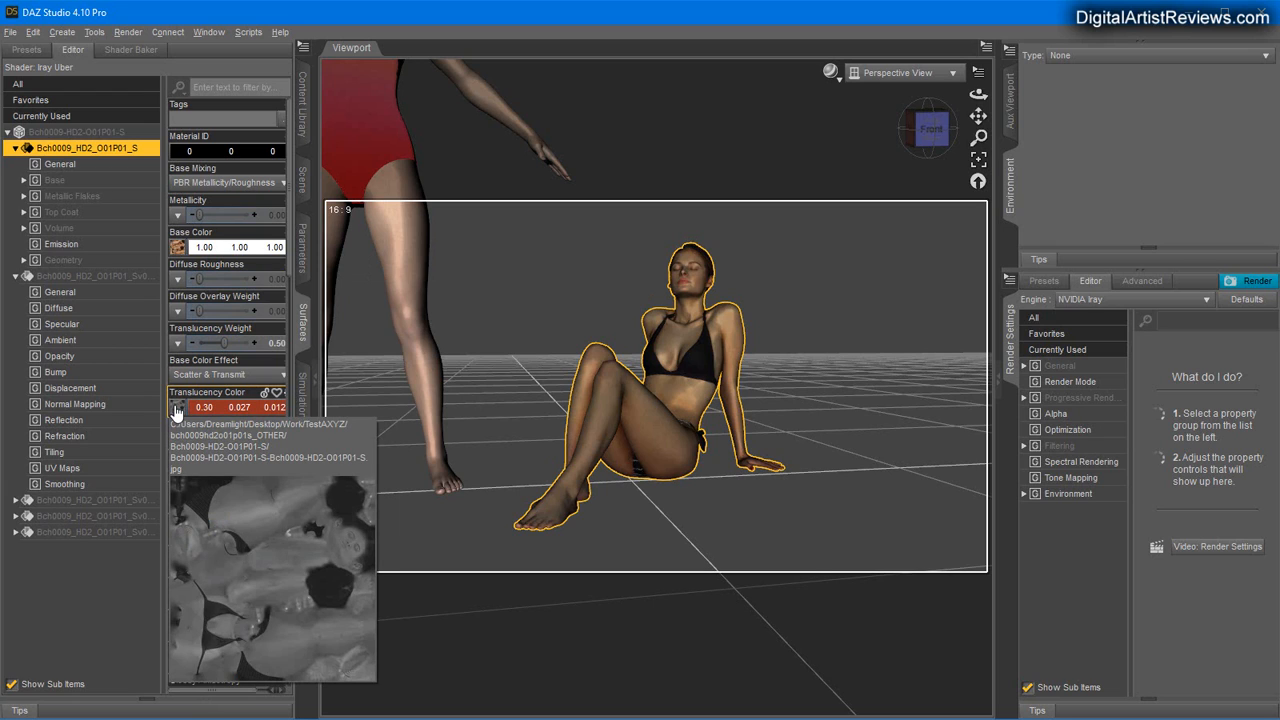
pyautogui.click(176, 349)
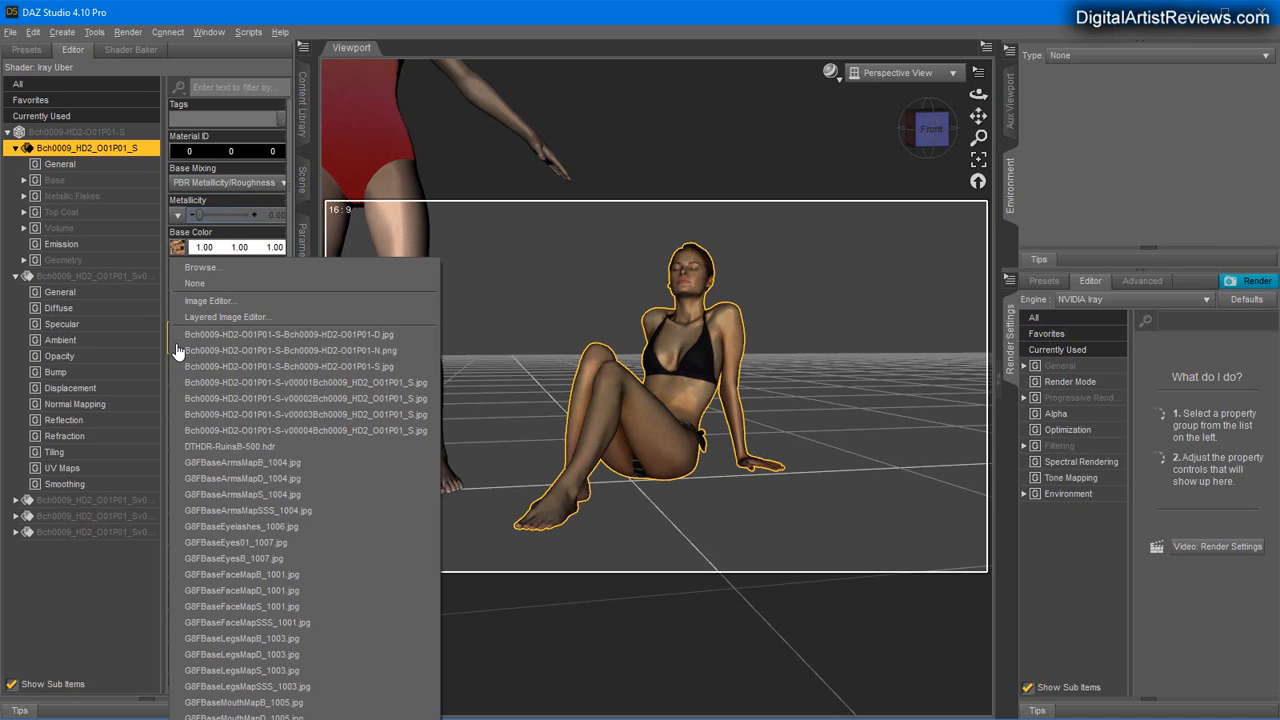
pyautogui.click(221, 369)
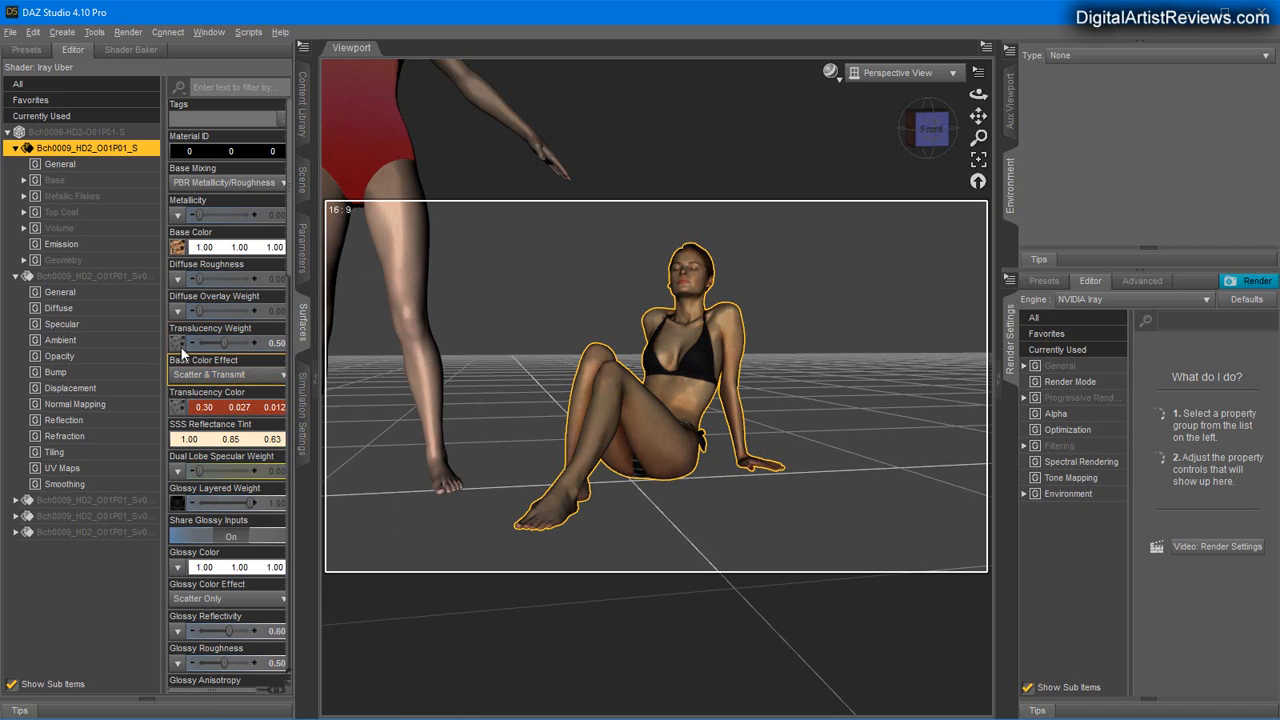
# Assign Bch0009-HD2-O01P01-S-Bch0009-HD2-O01P01-S.jpg as the map for both Glossy Layered Weight and Glossy Reflectivity.
pyautogui.scroll(-3, 232, 408)
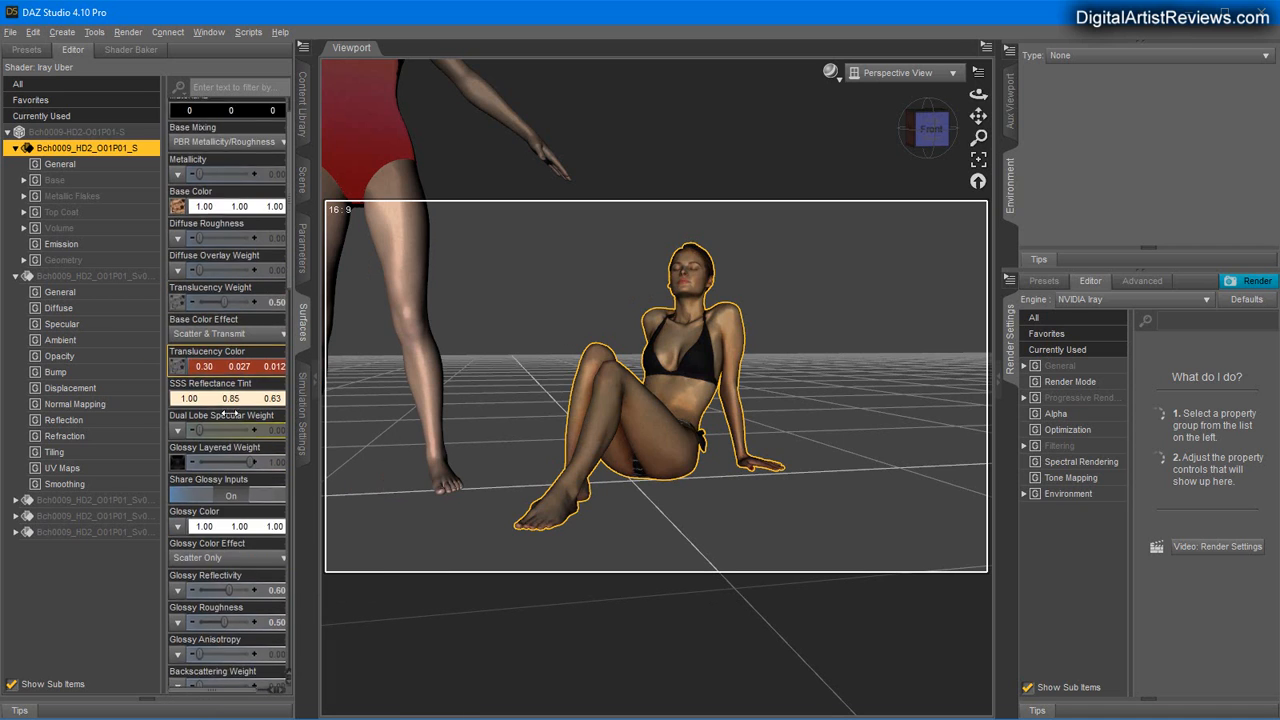
pyautogui.click(181, 408)
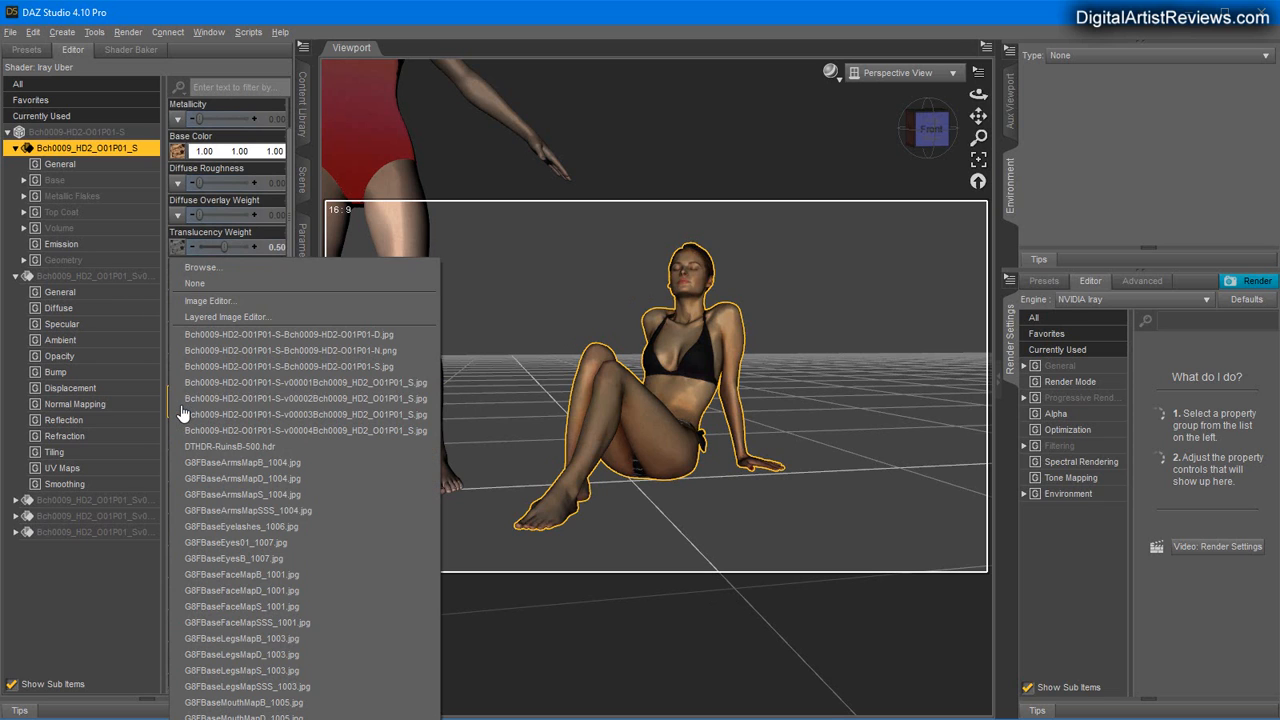
pyautogui.click(248, 370)
pyautogui.scroll(-3, 238, 430)
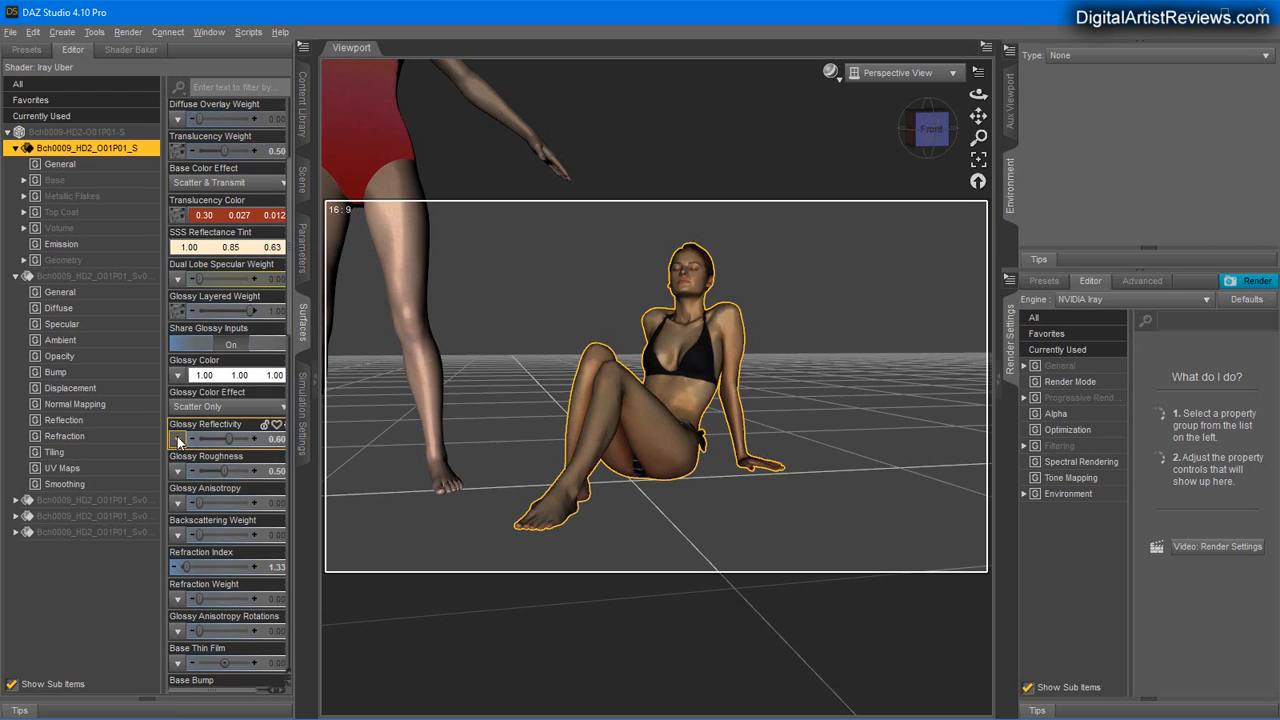
pyautogui.click(178, 438)
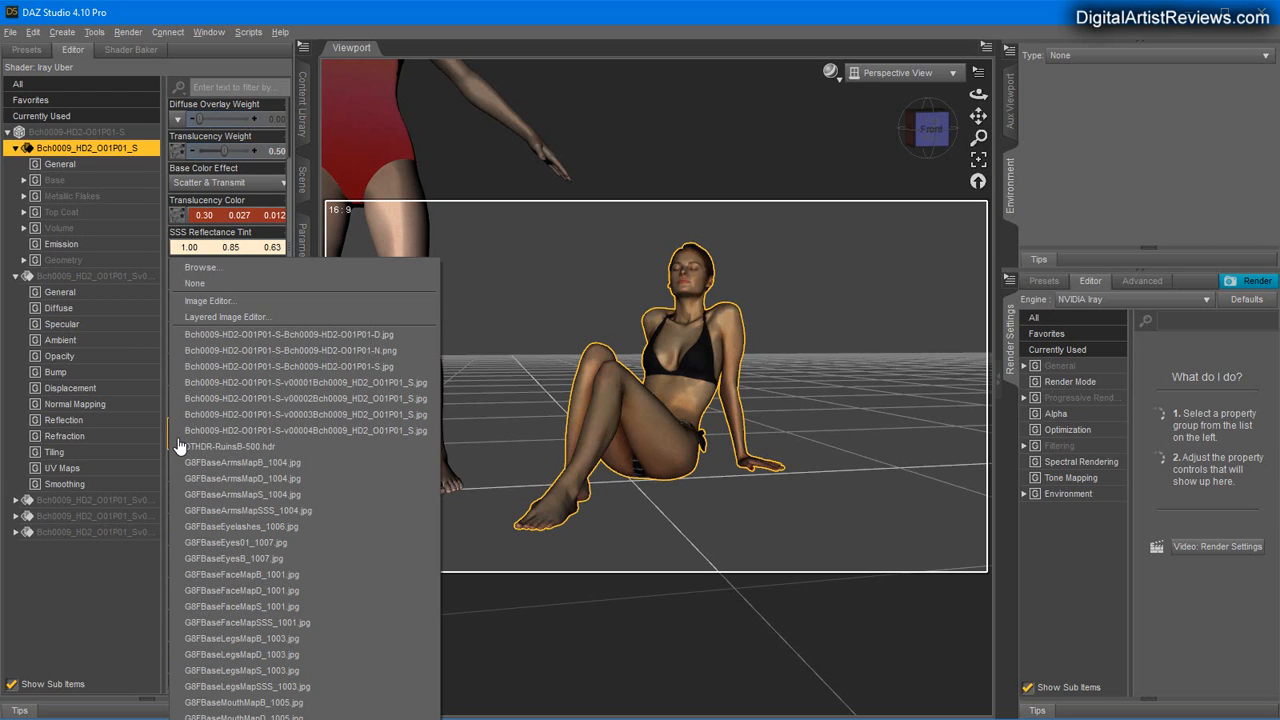
pyautogui.click(228, 367)
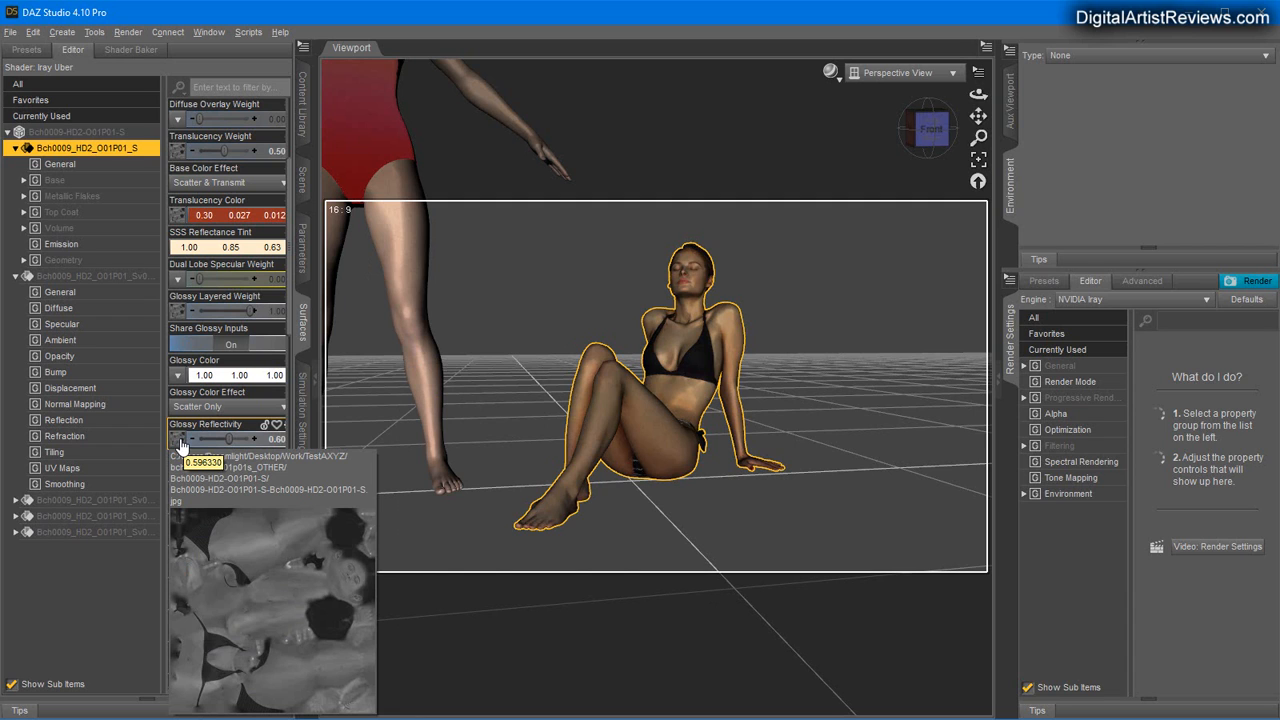
# Set the Base Bump map to Bch0009-HD2-O01P01-S-Bch0009-HD2-O01P01-D.jpg.
pyautogui.scroll(-3, 219, 427)
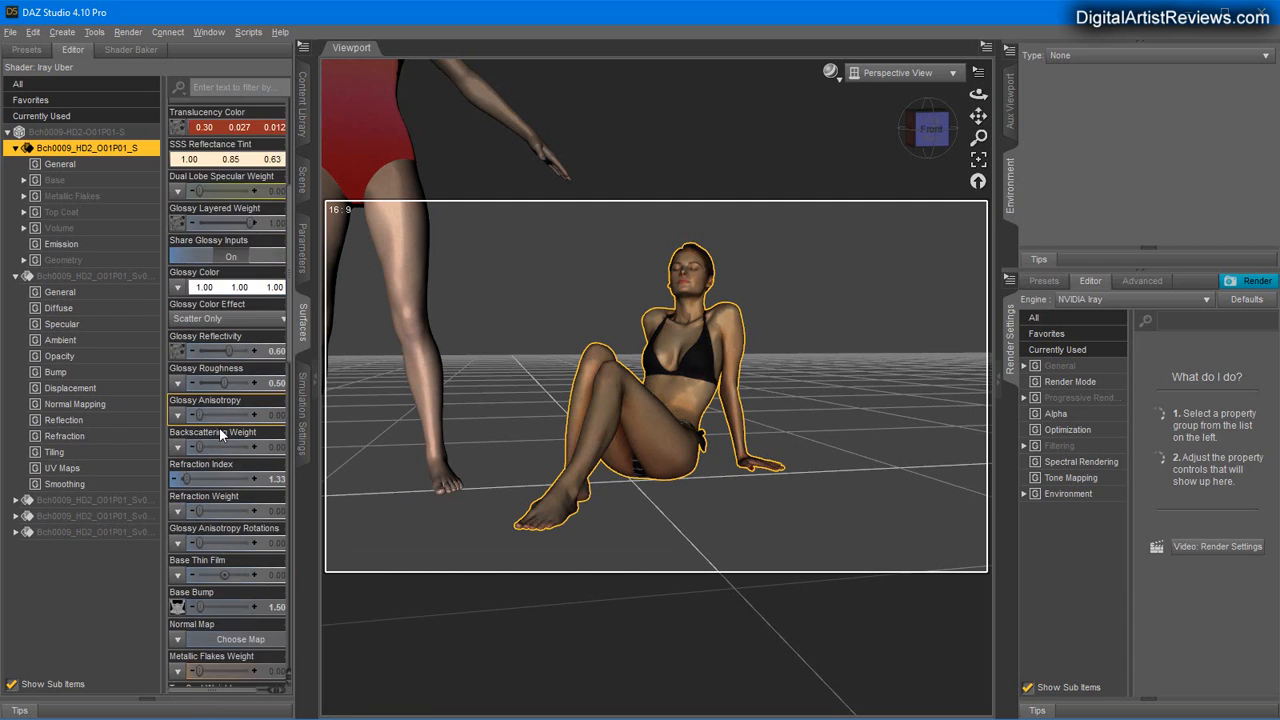
pyautogui.scroll(-2, 210, 420)
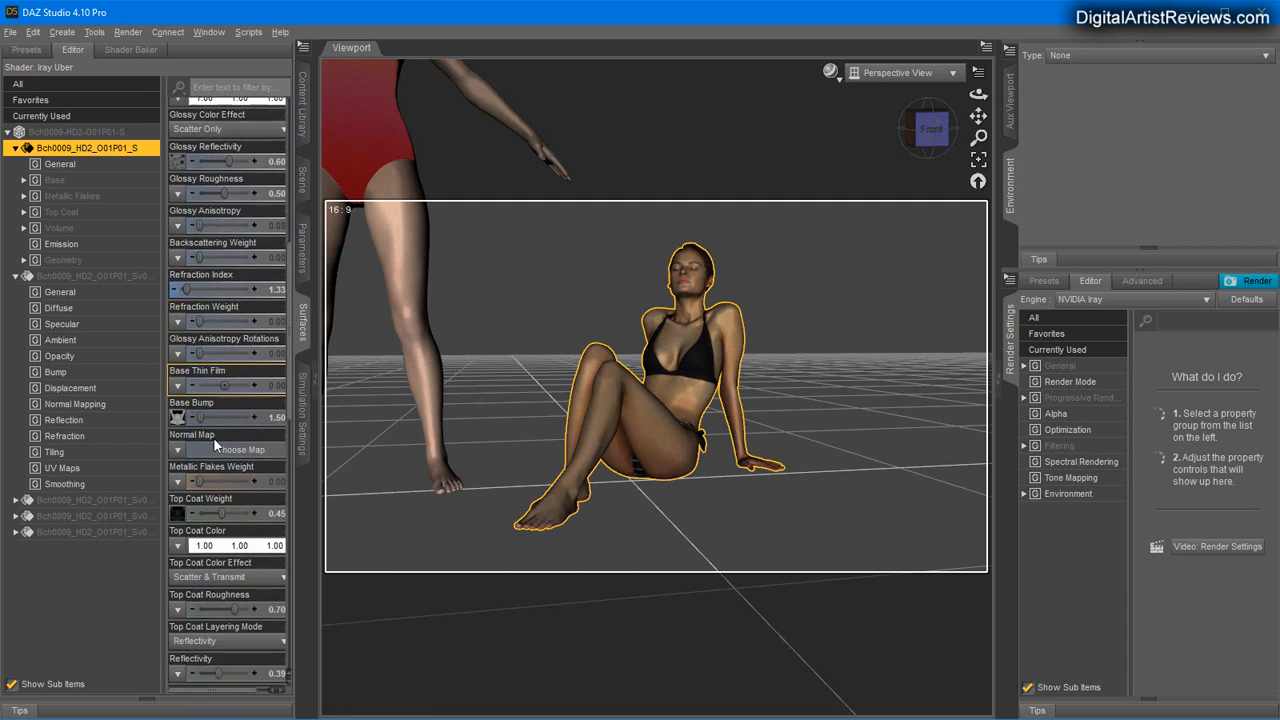
pyautogui.click(177, 409)
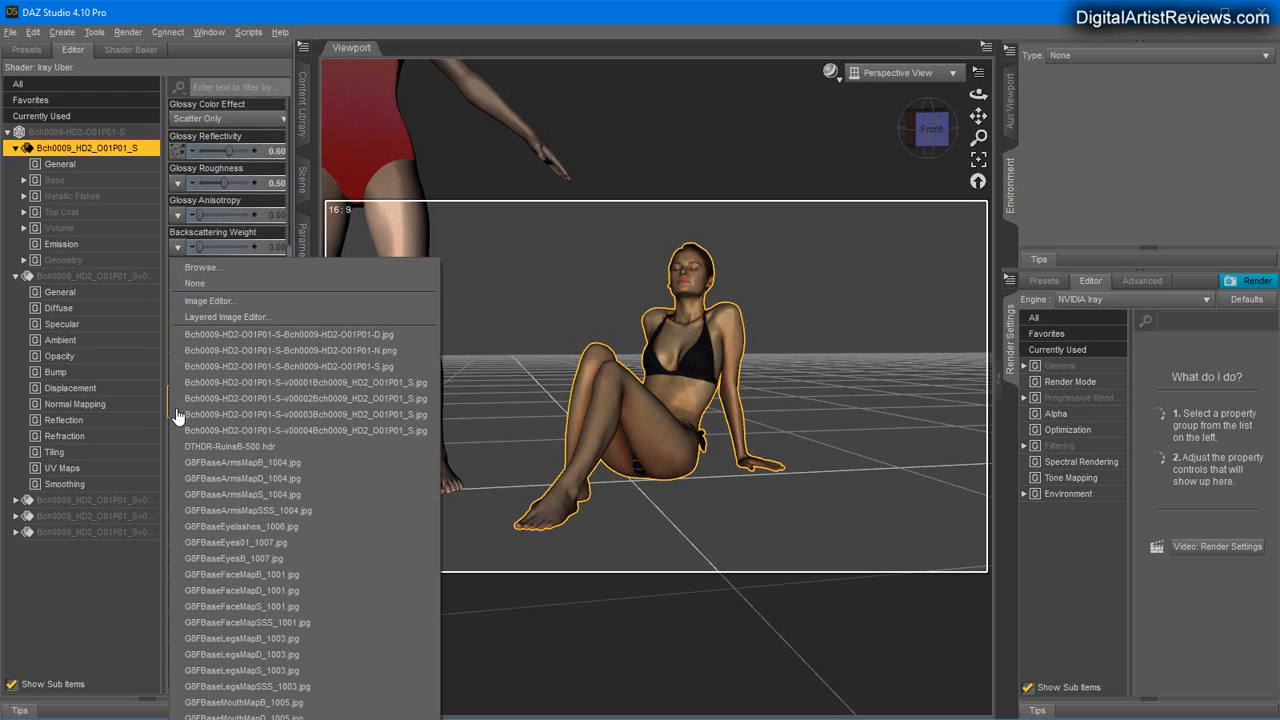
pyautogui.click(258, 333)
# Assign Bch0009-HD2-O01P01-S-Bch0009-HD2-O01P01-S.jpg as the map for both Top Coat Weight and the top coat Reflectivity.
pyautogui.scroll(-2, 213, 467)
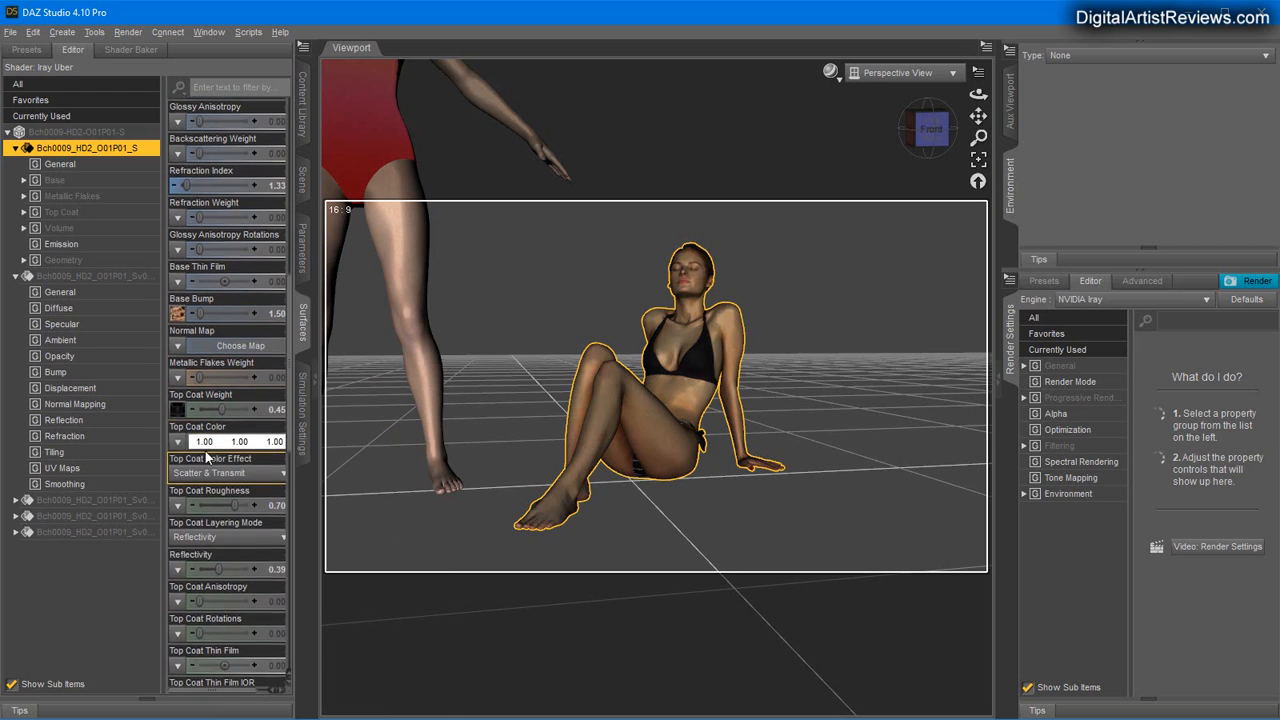
pyautogui.click(177, 408)
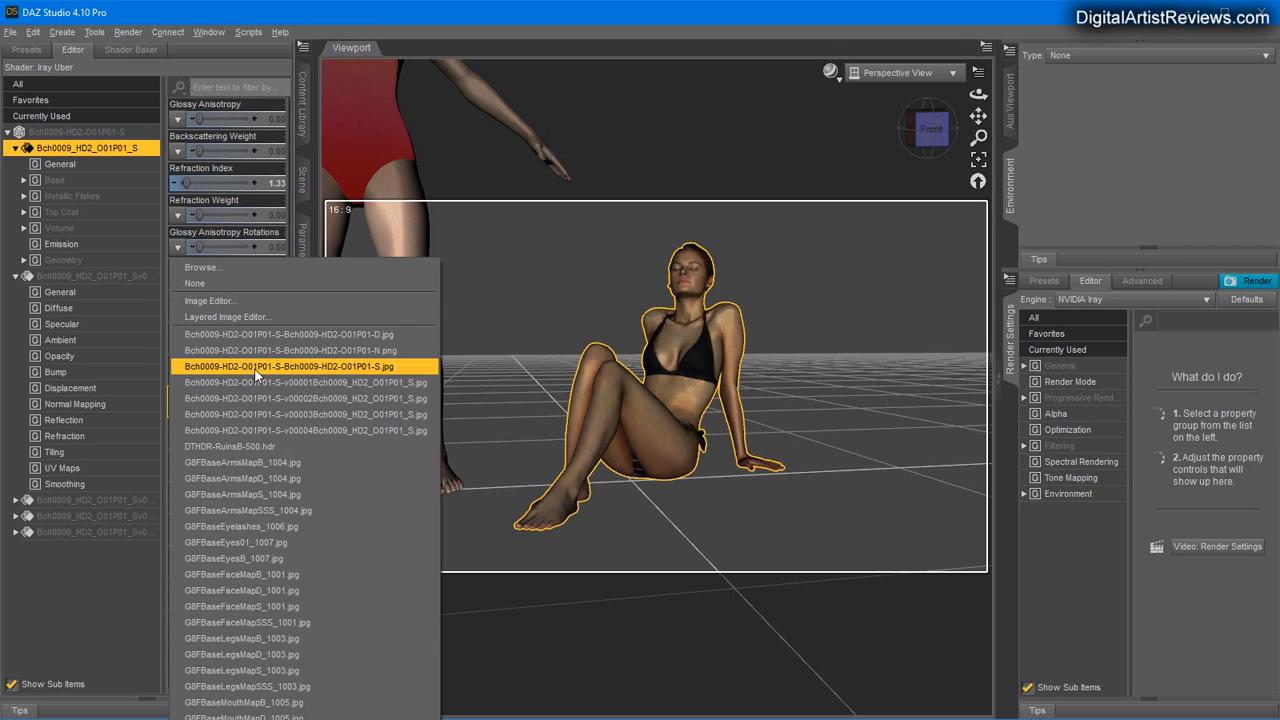
pyautogui.click(245, 366)
pyautogui.scroll(-3, 217, 450)
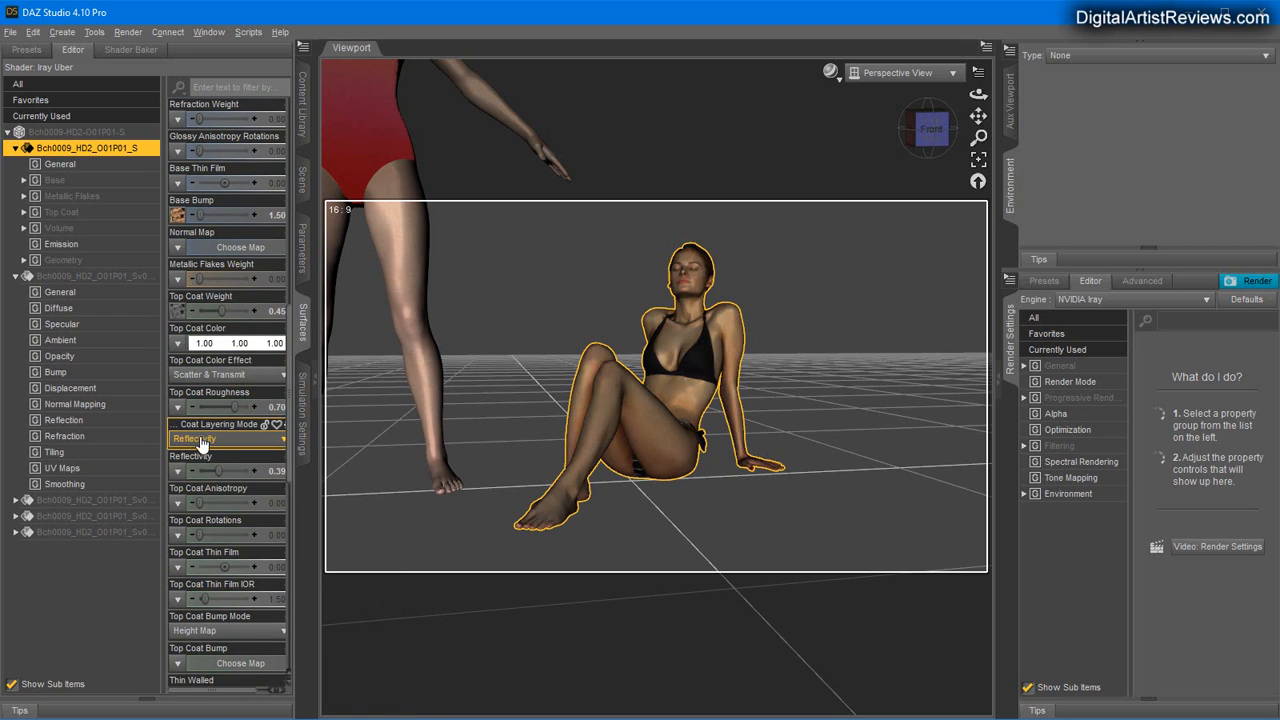
pyautogui.click(180, 480)
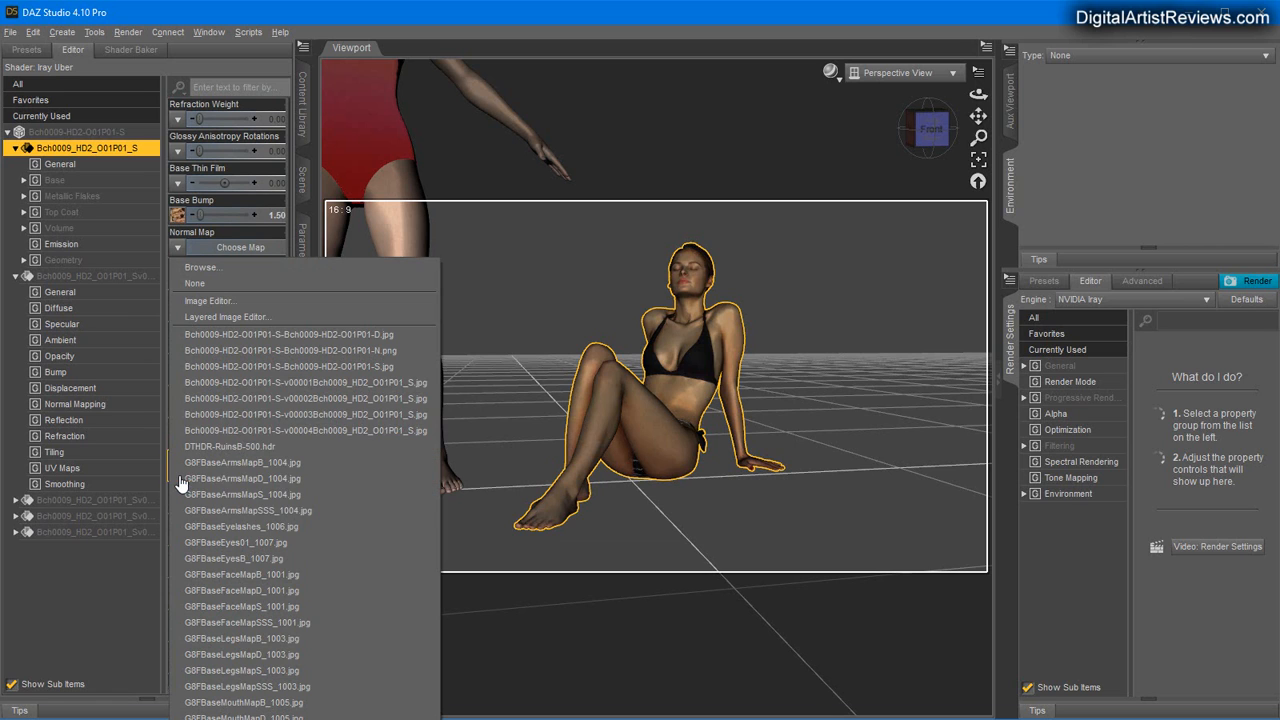
pyautogui.click(250, 367)
# Set the Transmitted Color map to Bch0009-HD2-O01P01-S-Bch0009-HD2-O01P01-S.jpg and check its preview.
pyautogui.scroll(-5, 233, 462)
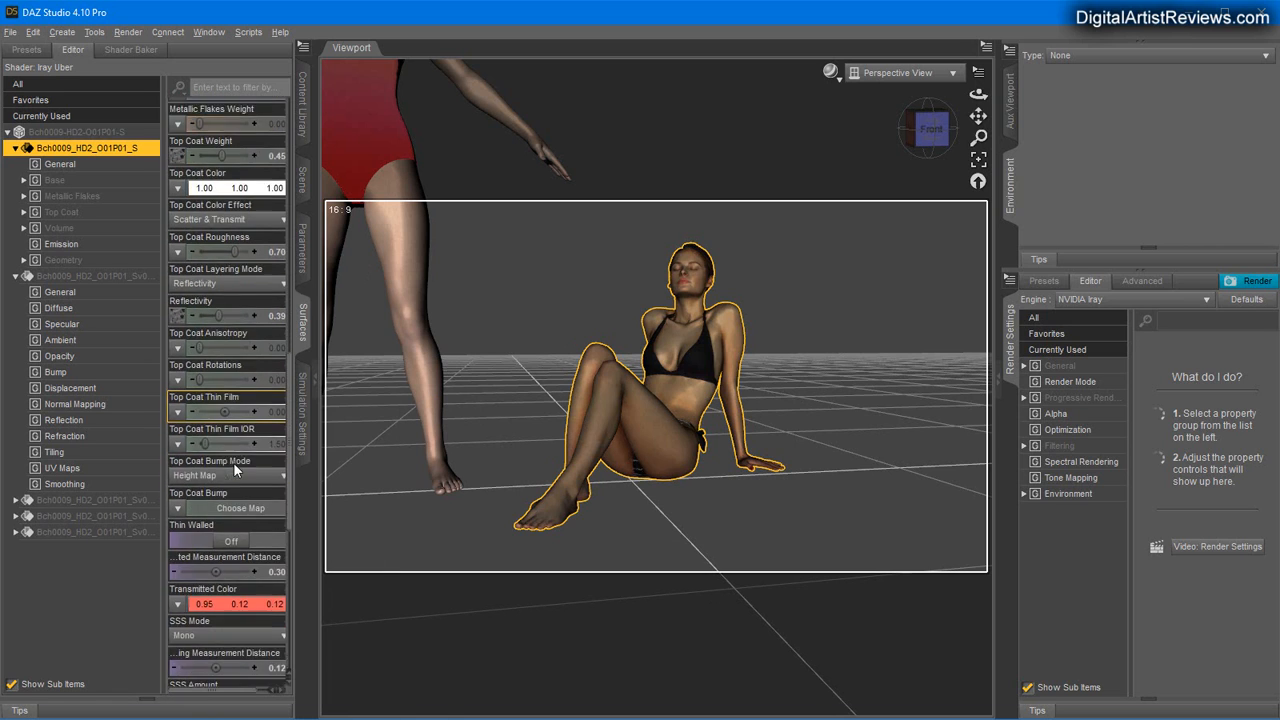
pyautogui.scroll(-5, 233, 462)
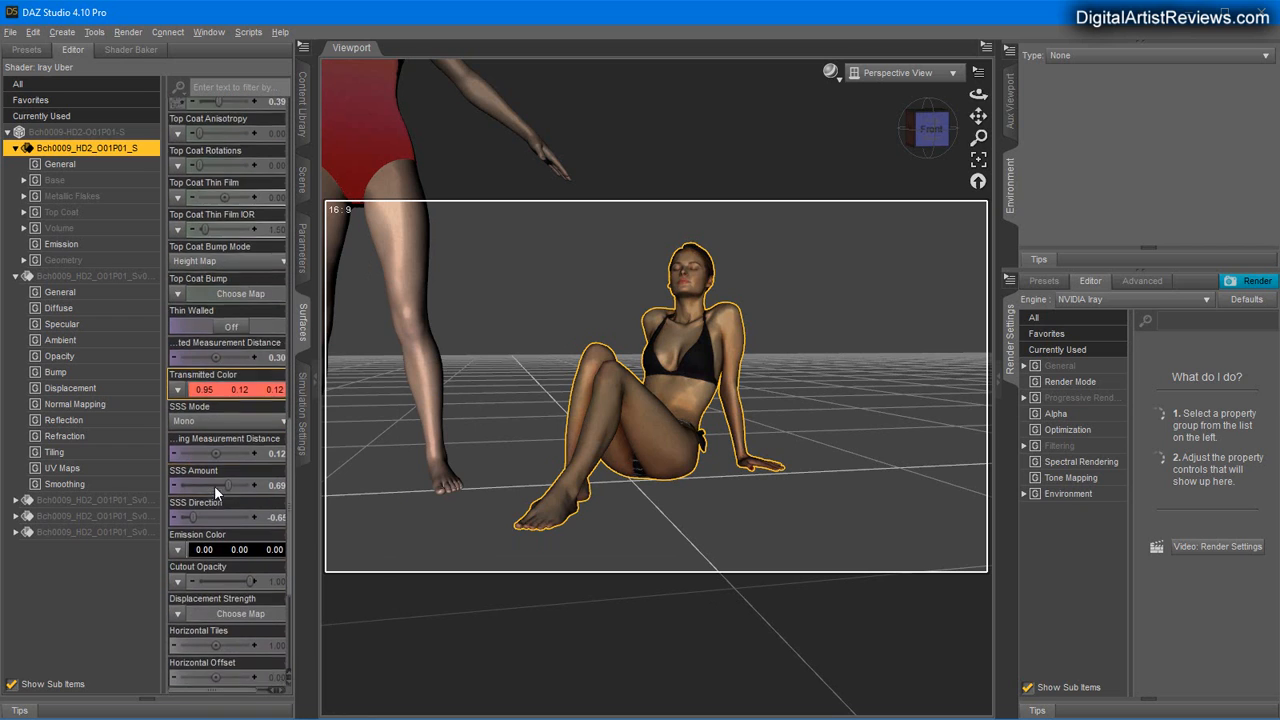
pyautogui.scroll(-1, 214, 485)
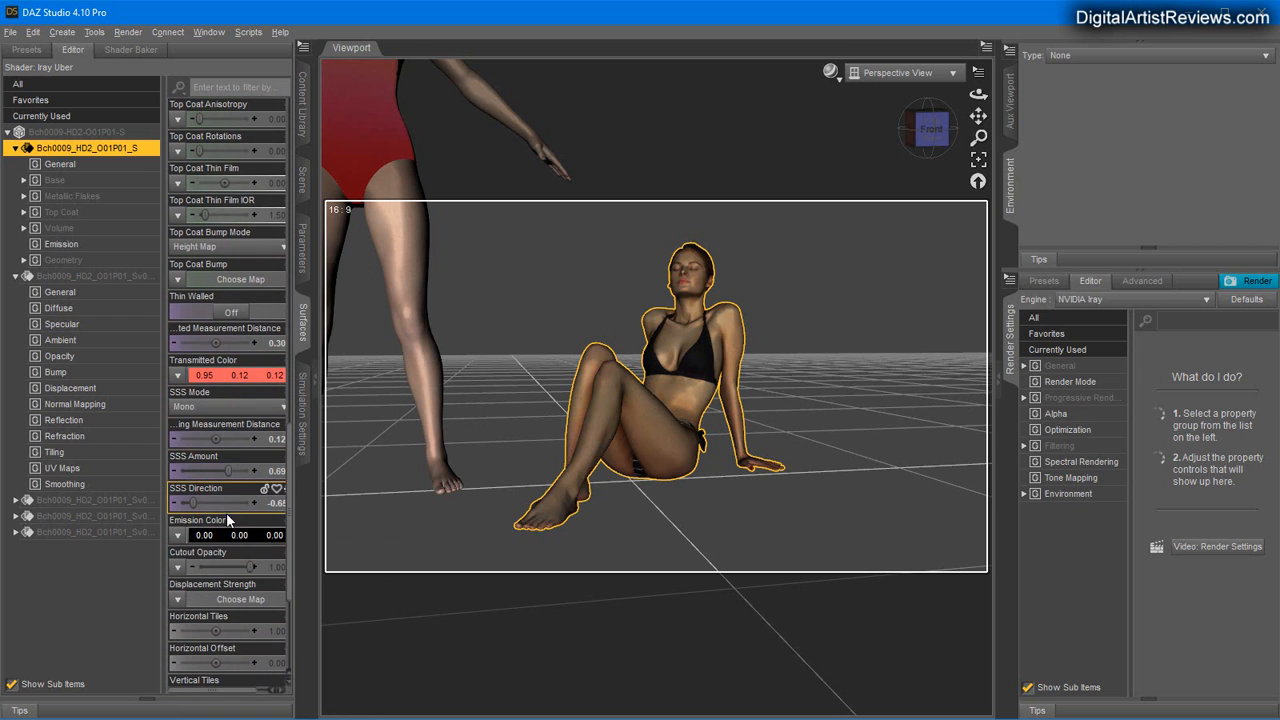
pyautogui.click(177, 378)
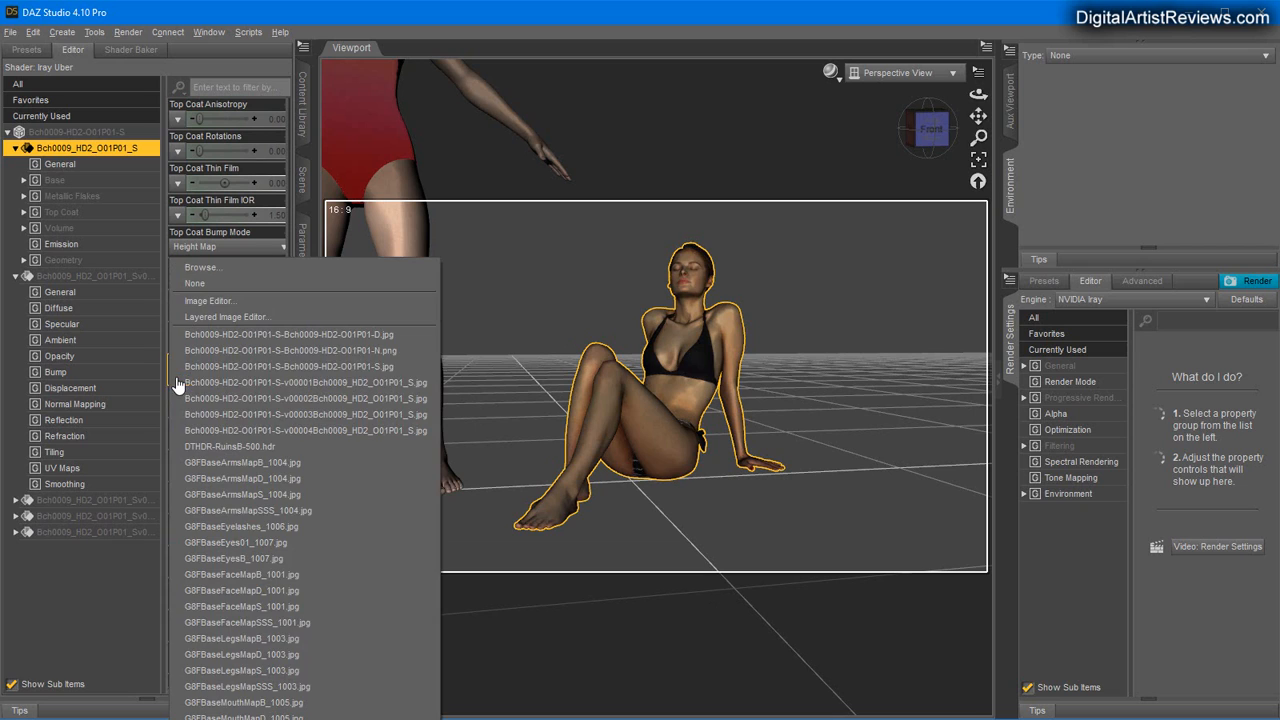
pyautogui.click(219, 376)
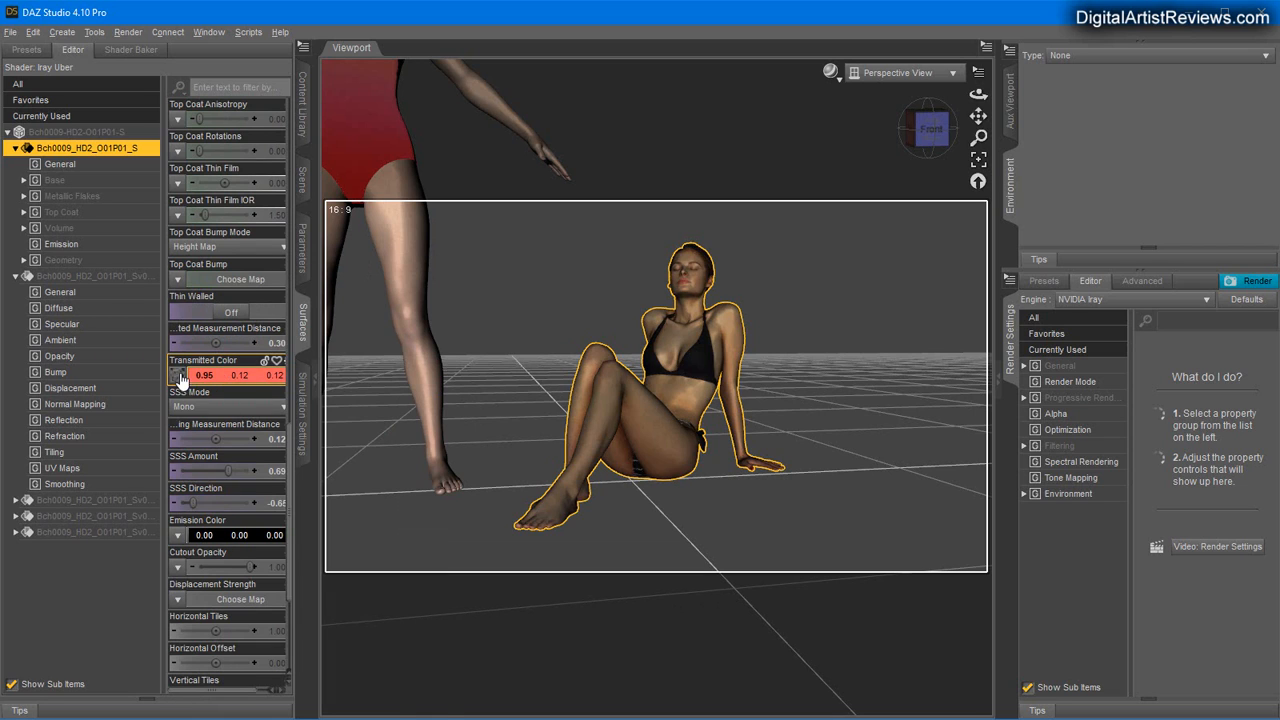
pyautogui.moveTo(178, 378)
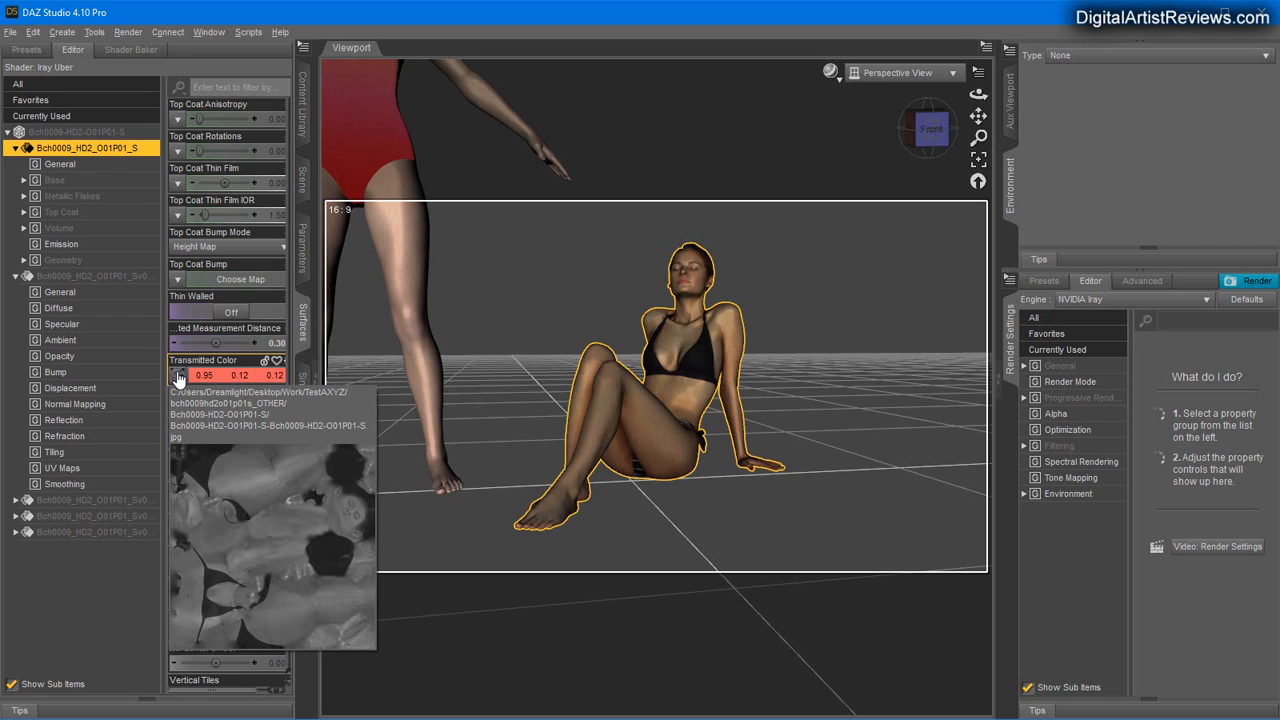
# Assign Bch0009-HD2-O01P01-S-Bch0009-HD2-O01P01-D.jpg as the Normal Map and load Bch0009-HD2-O01P01-S-Bch0009-HD2-O01P01-N from disk as the Base Bump map.
pyautogui.scroll(-3, 225, 422)
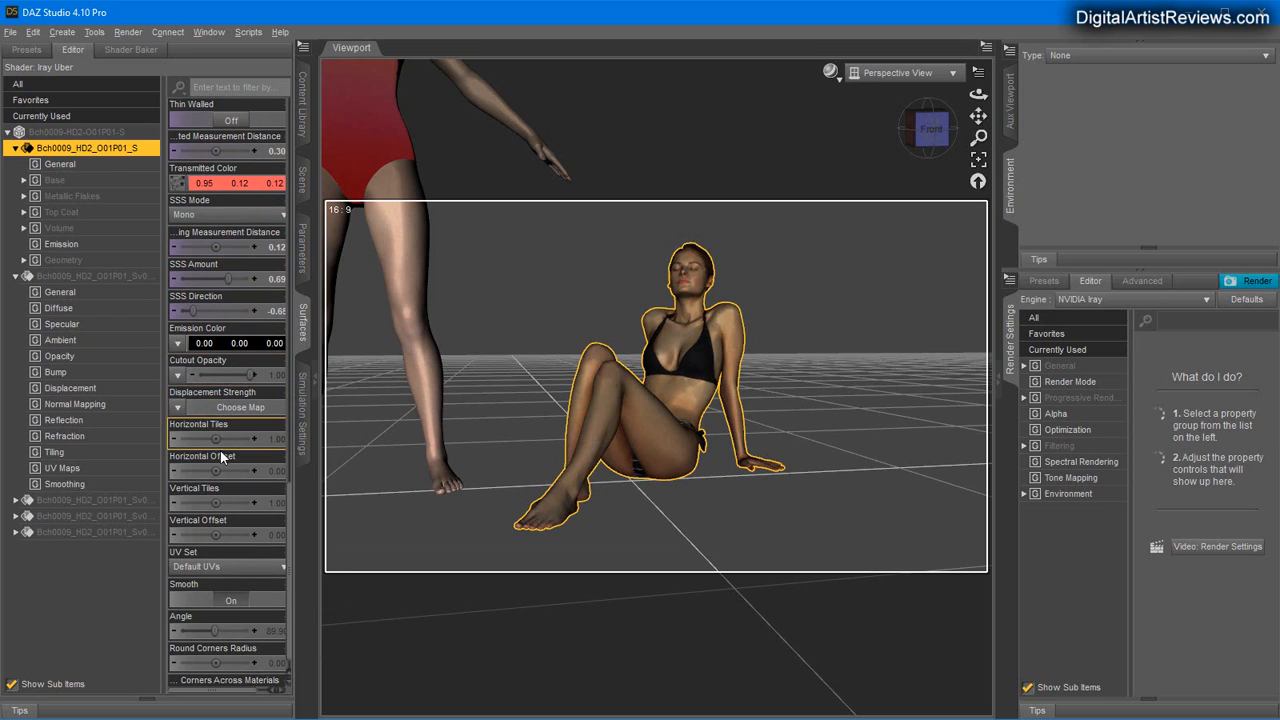
pyautogui.scroll(7, 220, 487)
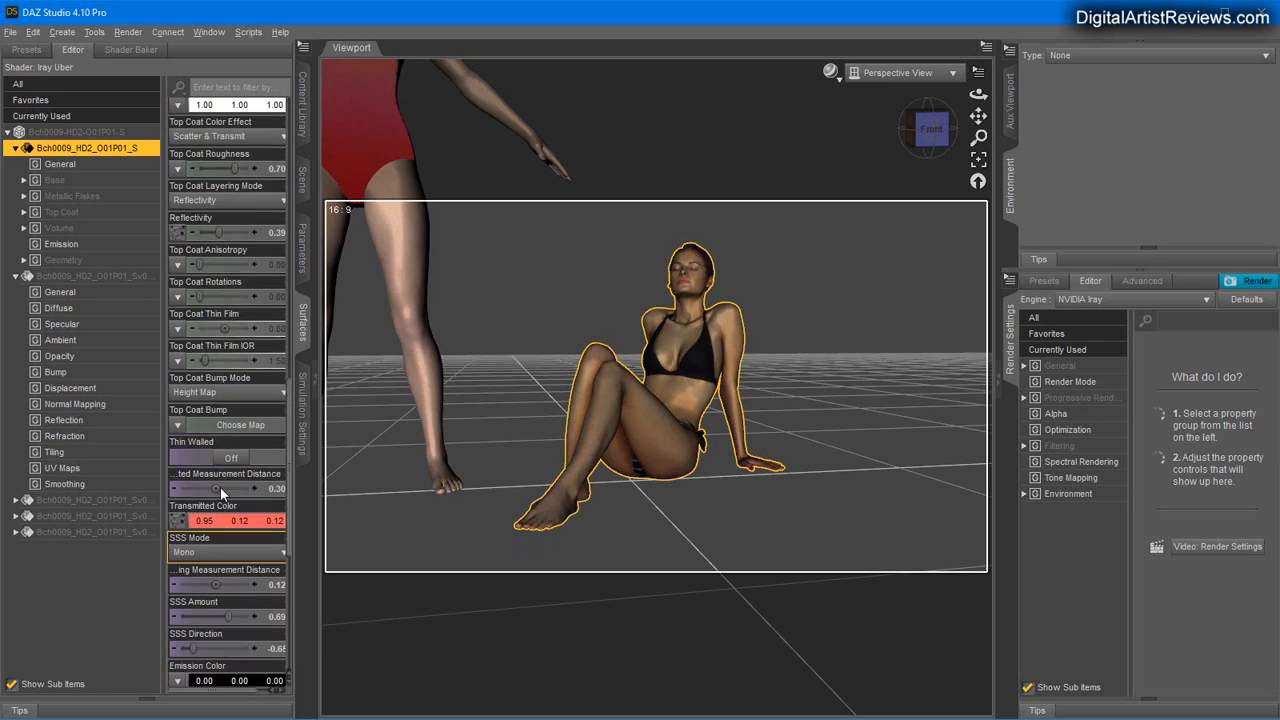
pyautogui.scroll(3, 220, 487)
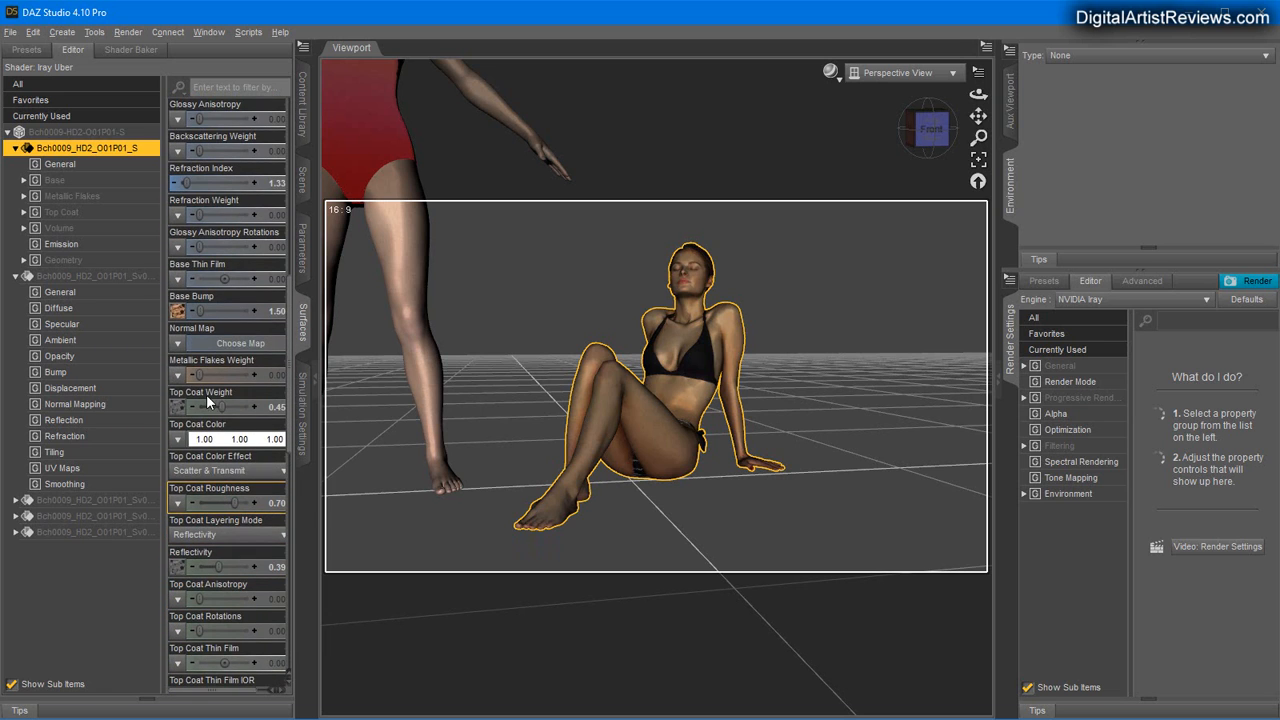
pyautogui.click(177, 343)
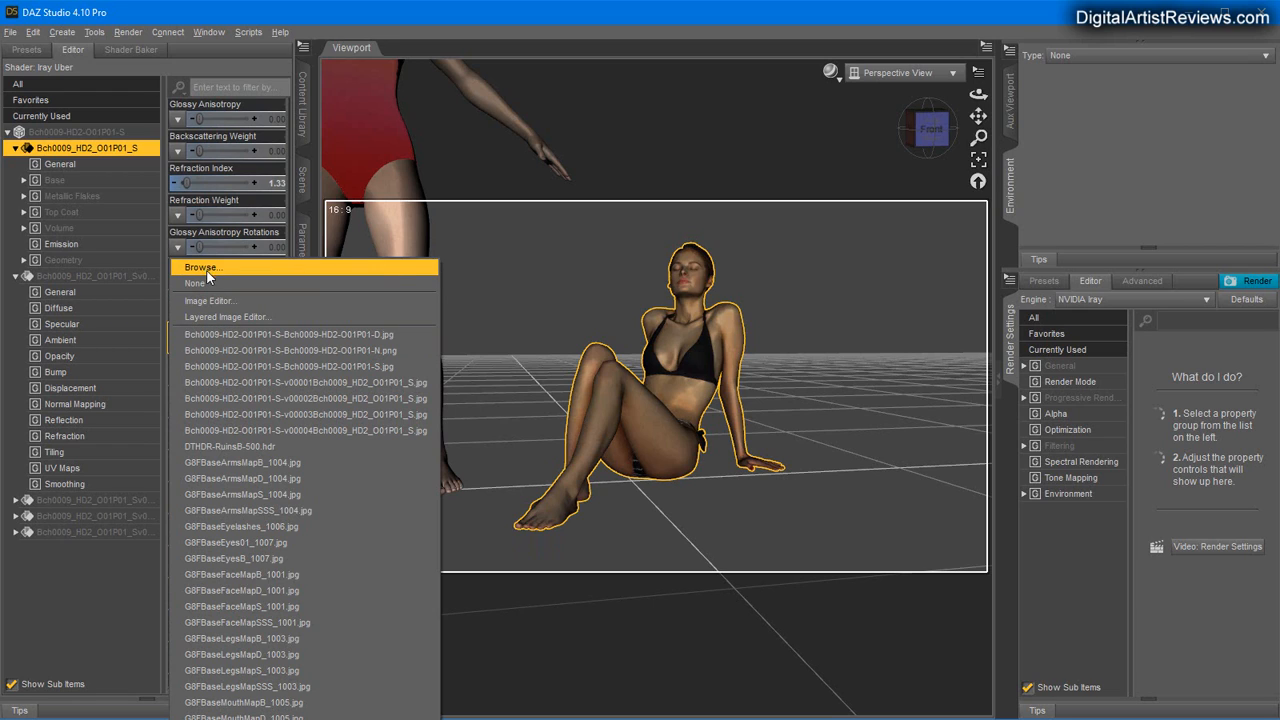
pyautogui.click(225, 333)
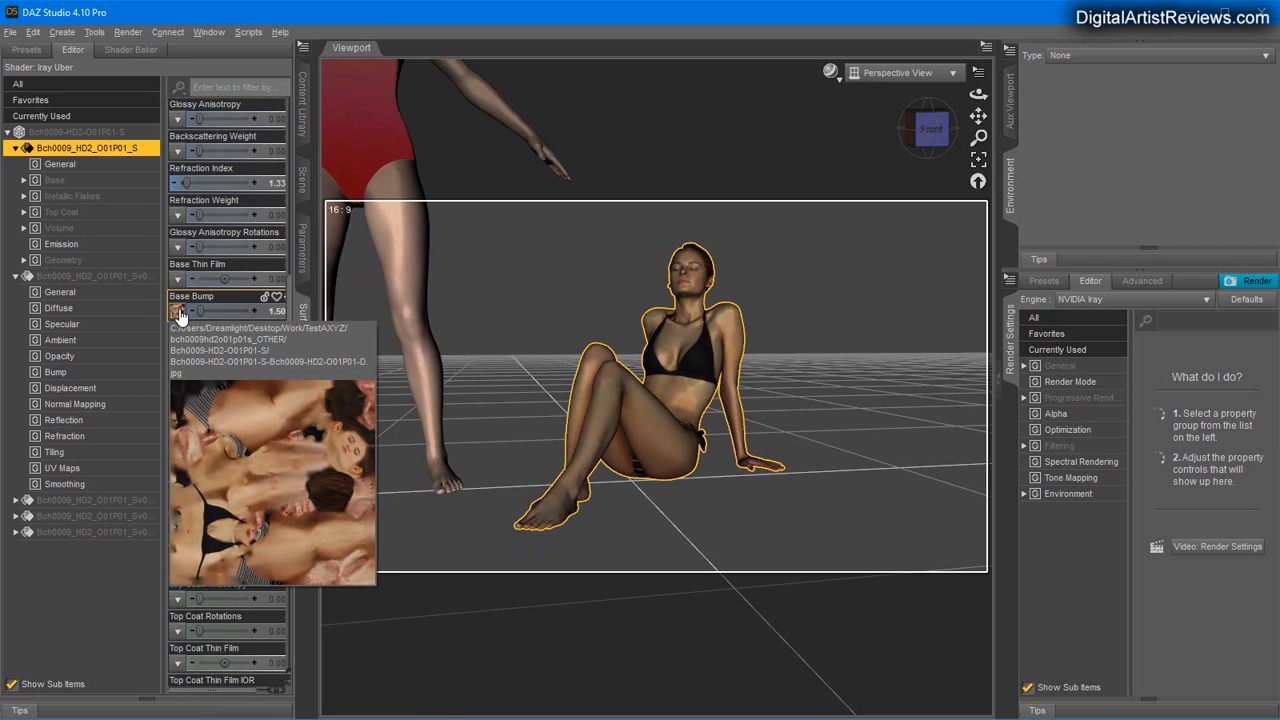
pyautogui.click(180, 314)
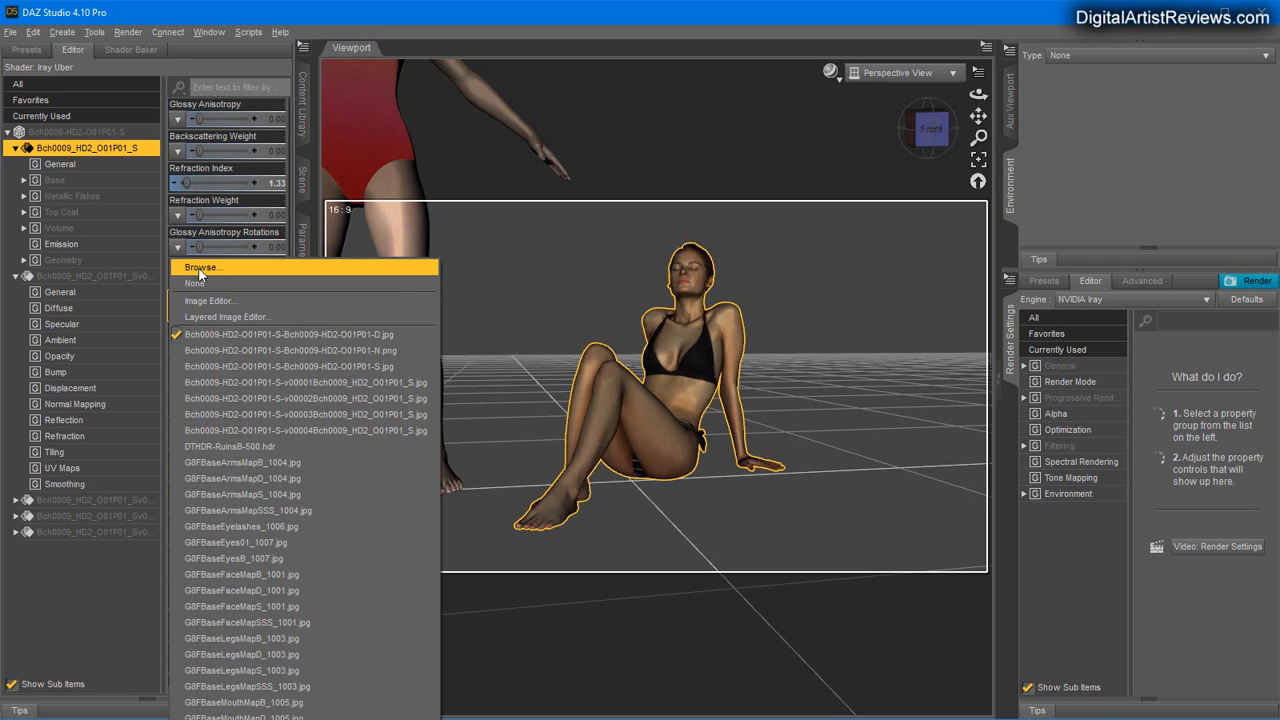
pyautogui.click(198, 267)
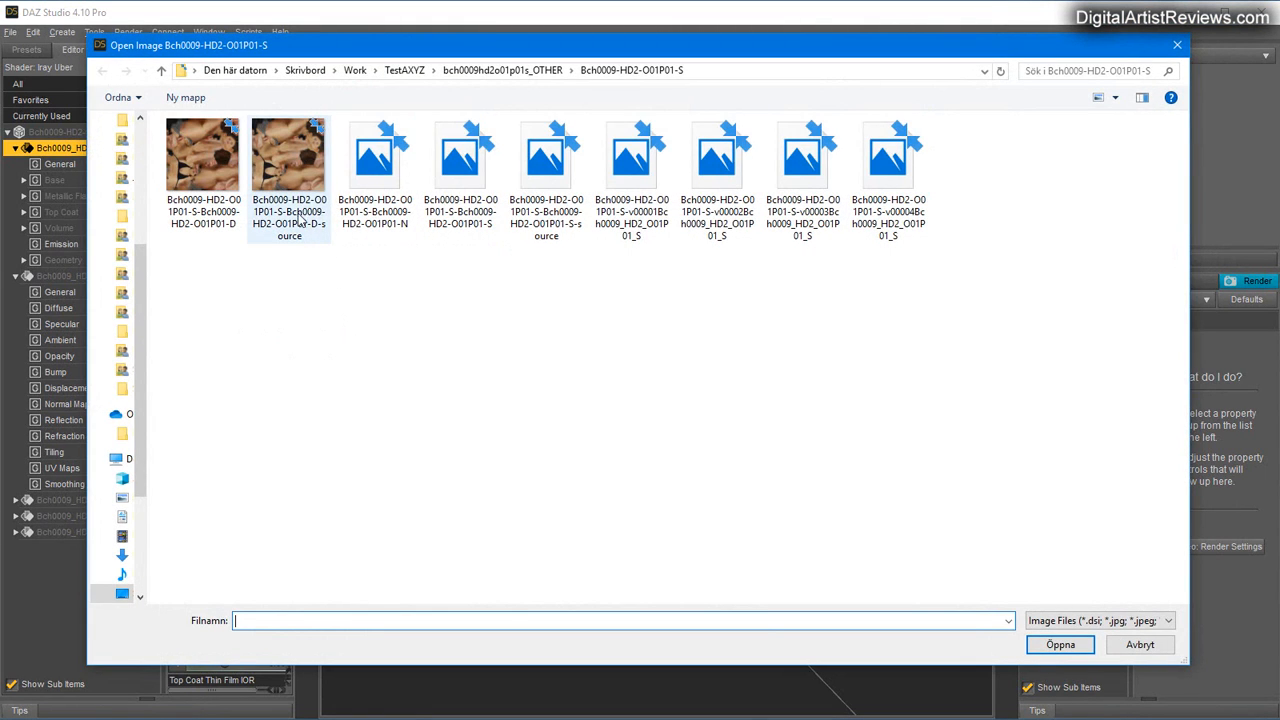
pyautogui.click(385, 168)
pyautogui.click(1060, 644)
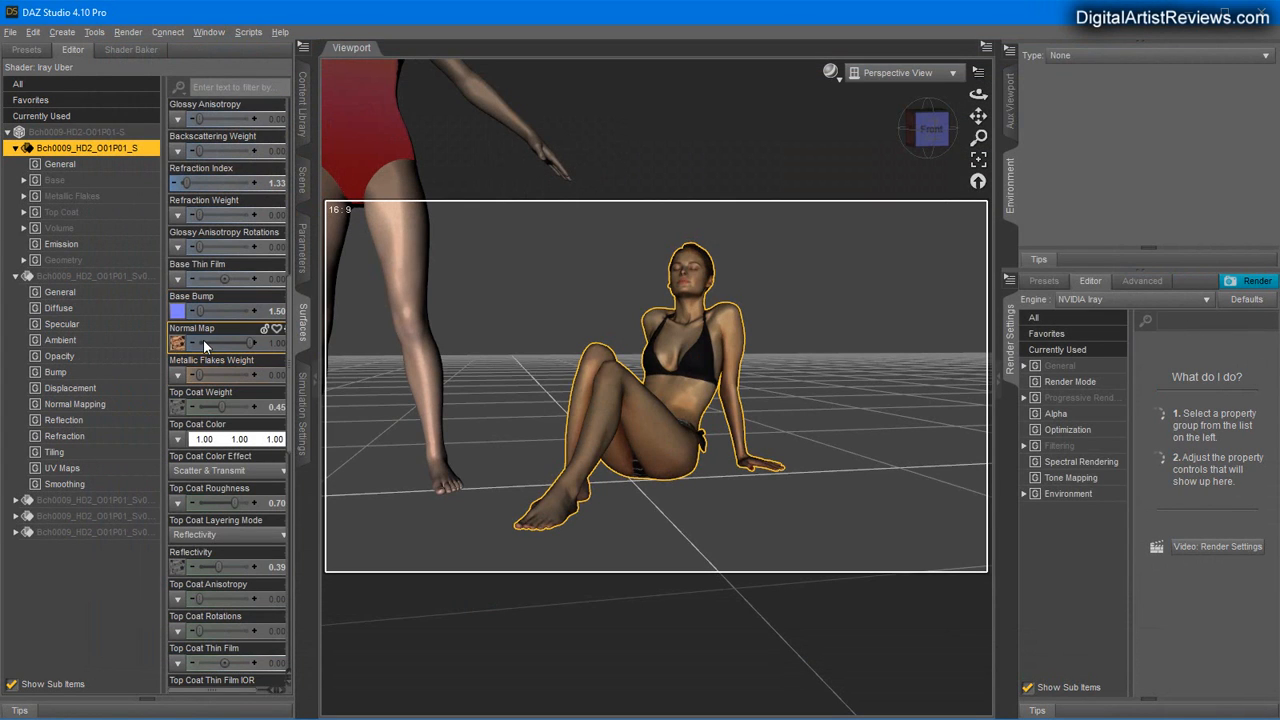
# Set the Base Bump map to Bch0009-HD2-O01P01-S-Bch0009-HD2-O01P01-D.jpg and the Normal Map to Bch0009-HD2-O01P01-S-Bch0009-HD2-O01P01-N.png.
pyautogui.moveTo(177, 314)
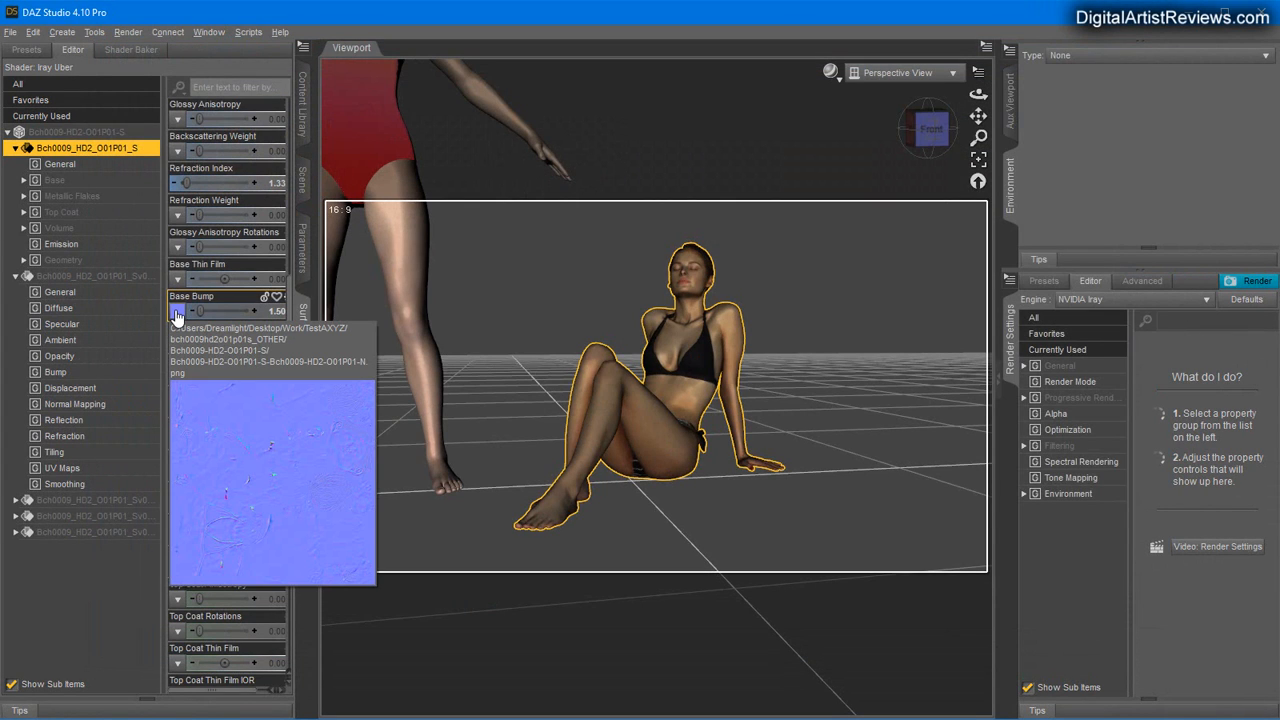
pyautogui.click(181, 314)
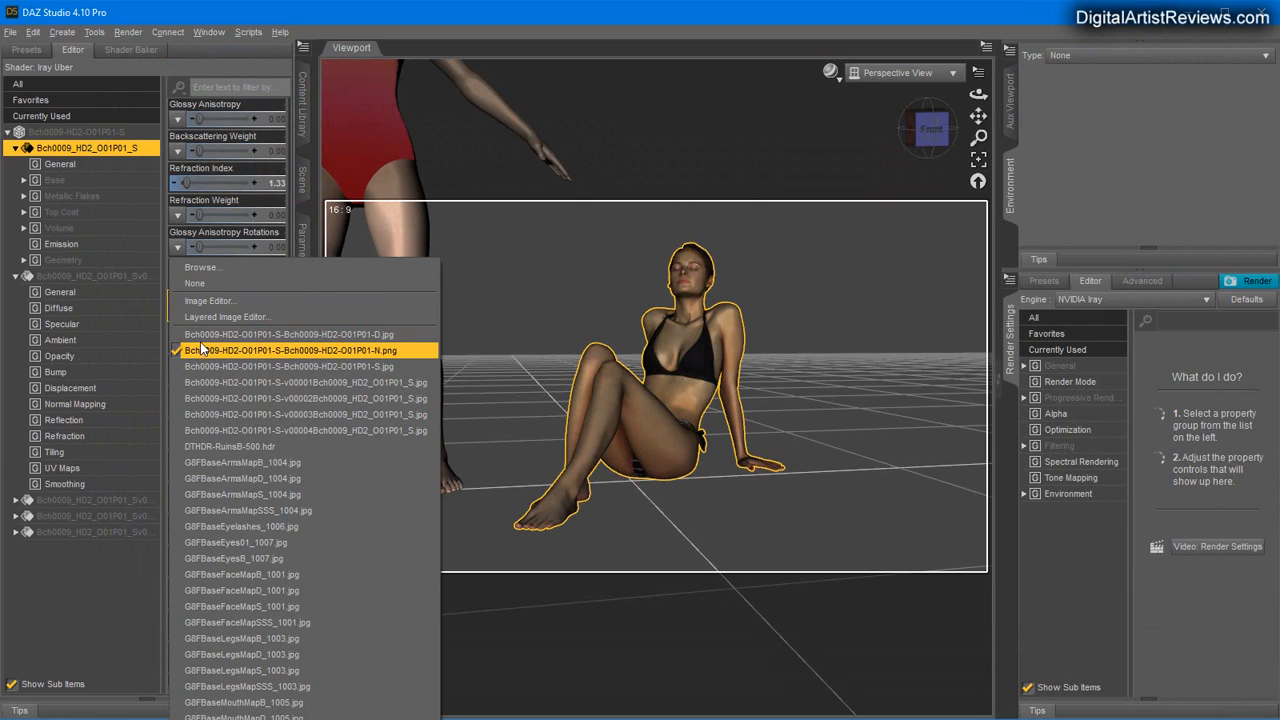
pyautogui.click(197, 335)
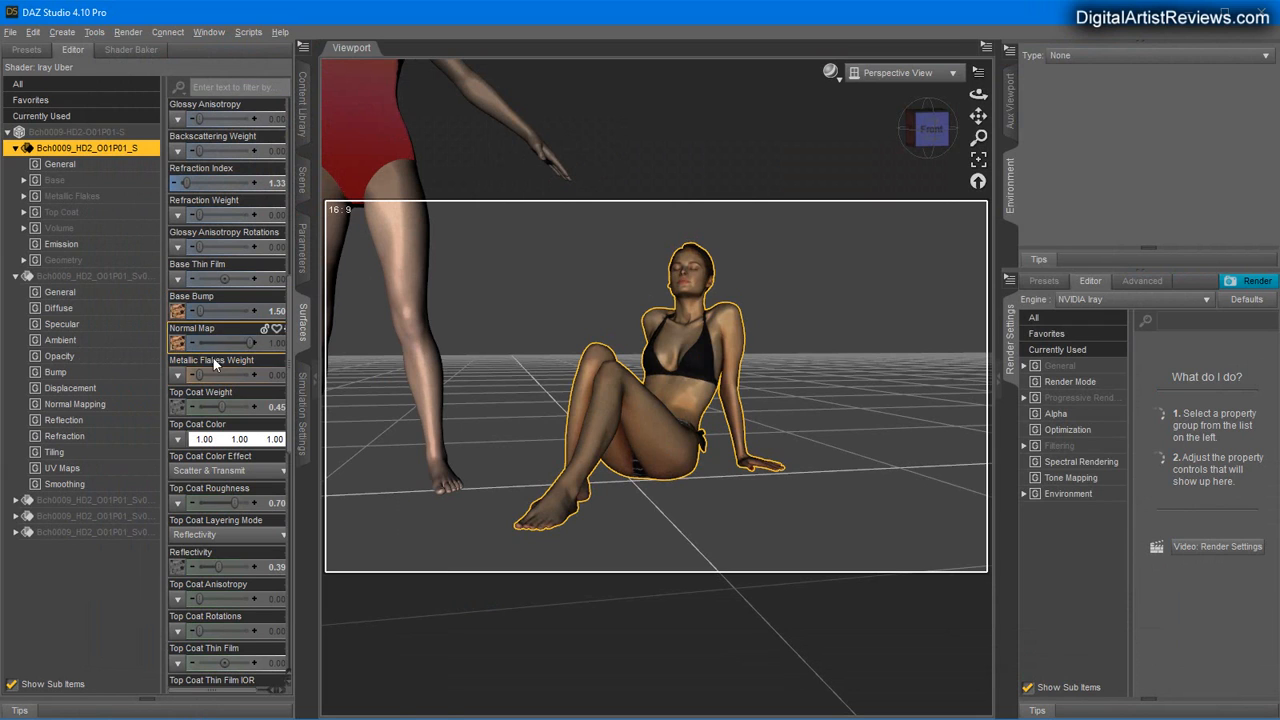
pyautogui.click(187, 346)
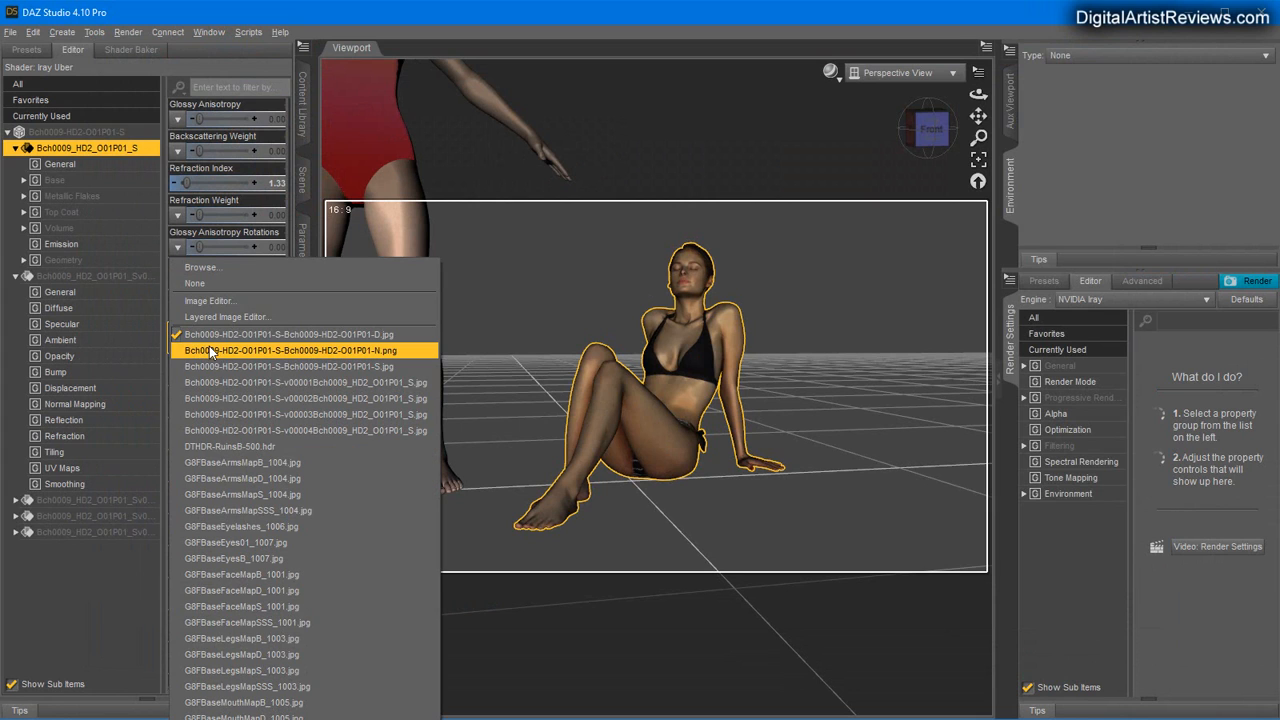
pyautogui.click(209, 351)
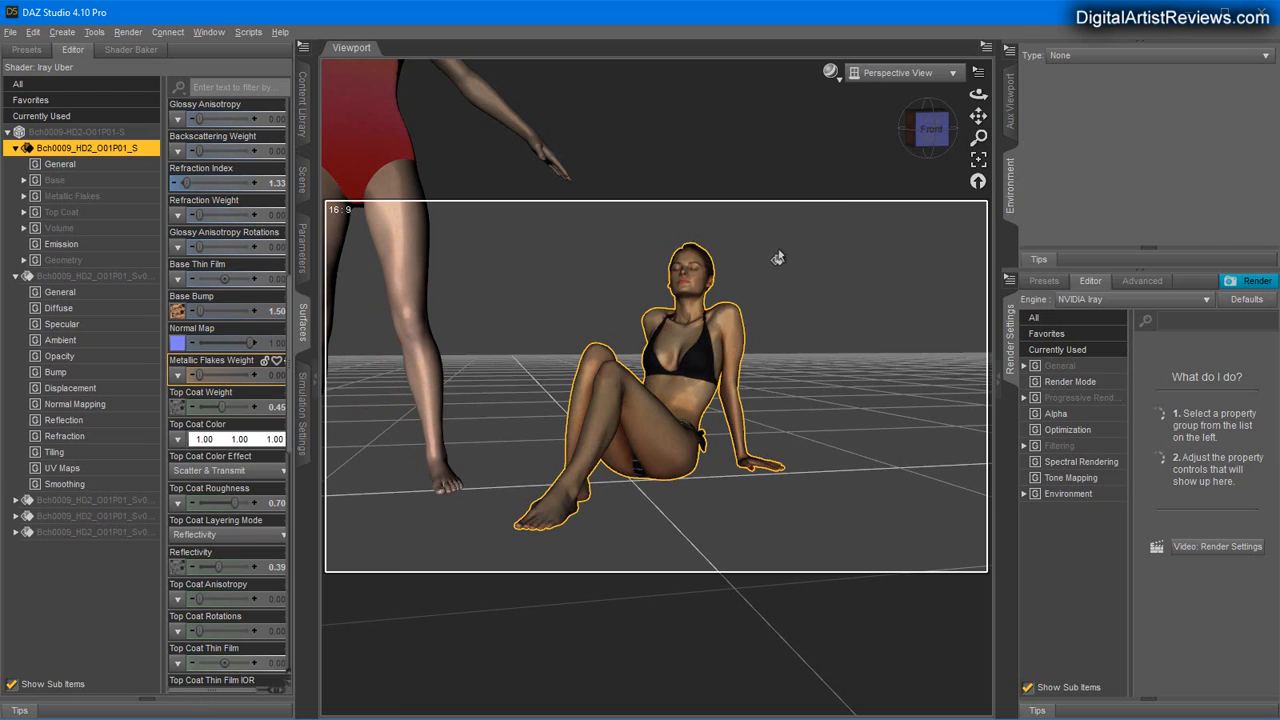
# Delete the Genesis 8 Female figure and the One Piece Swimsuit from the scene.
pyautogui.click(304, 185)
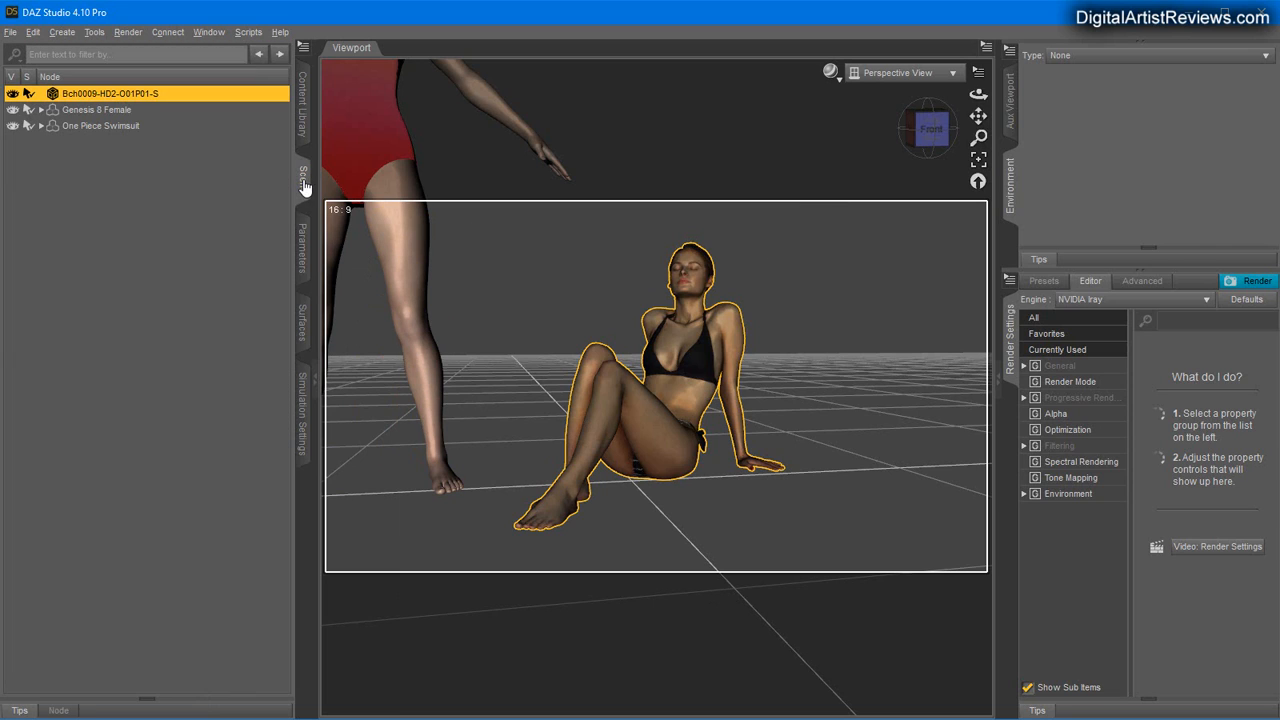
pyautogui.click(77, 110)
pyautogui.rightClick(77, 110)
pyautogui.click(101, 142)
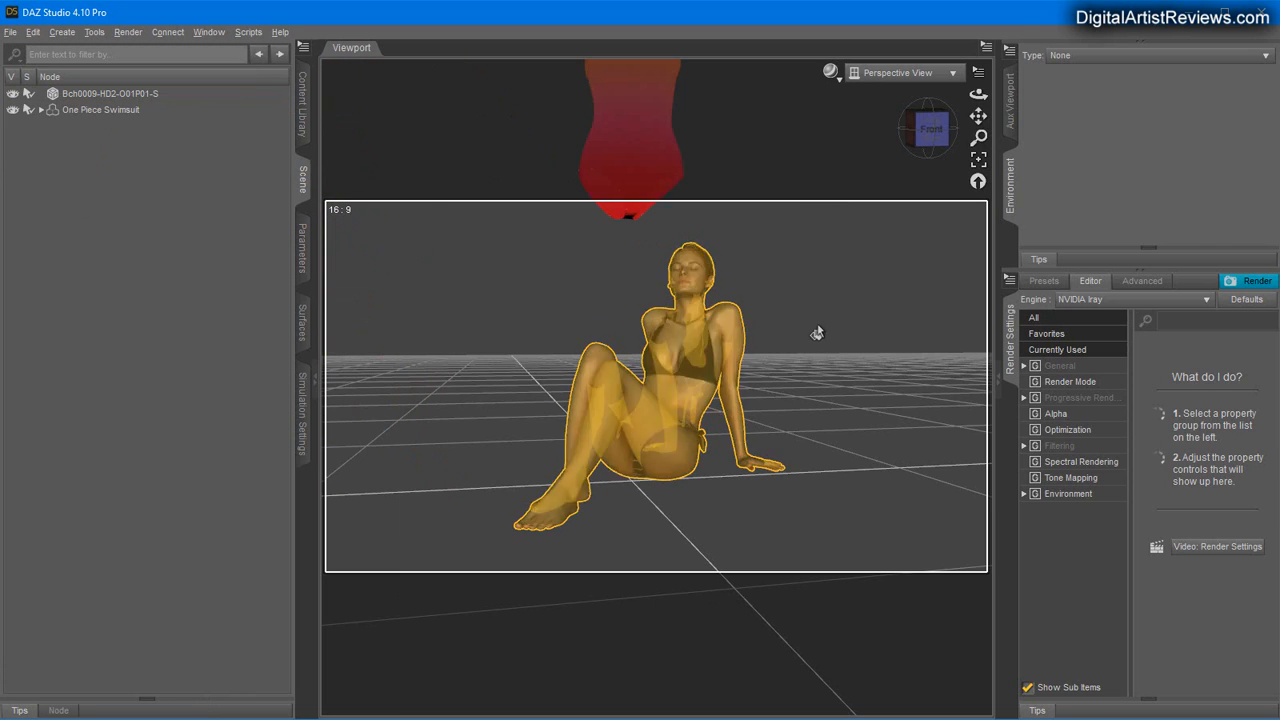
pyautogui.click(105, 110)
pyautogui.rightClick(105, 110)
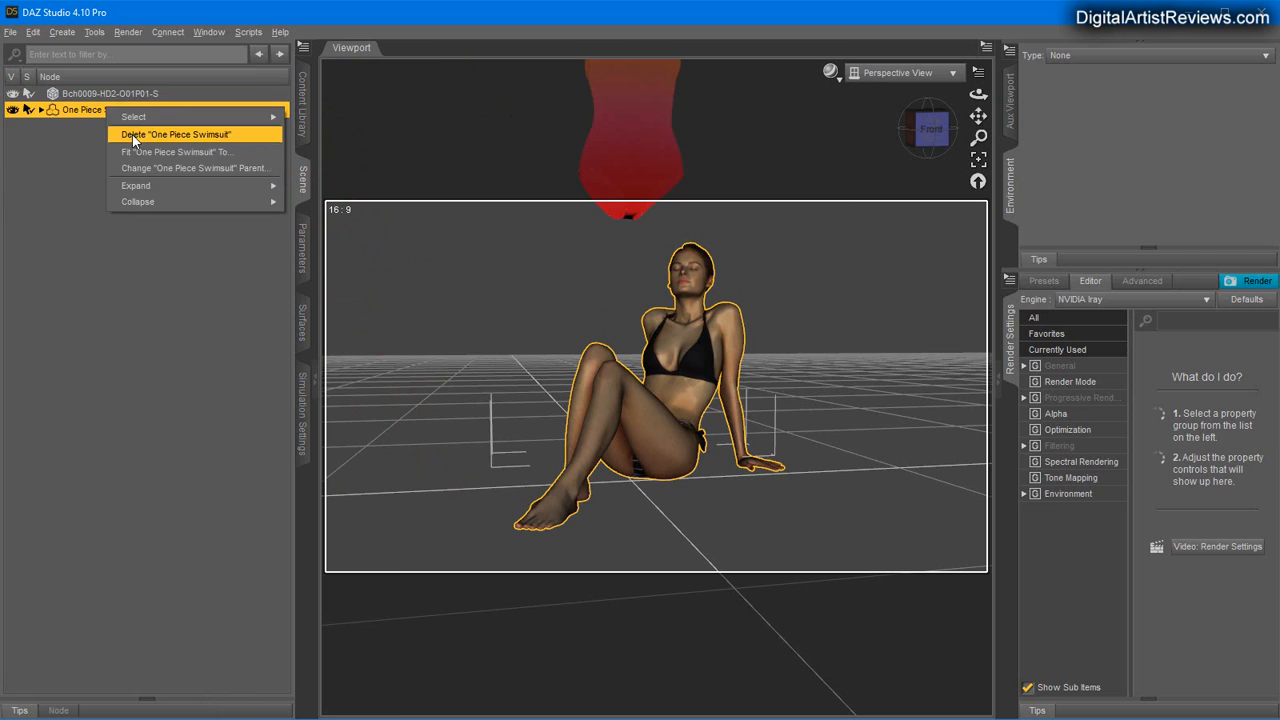
pyautogui.click(132, 134)
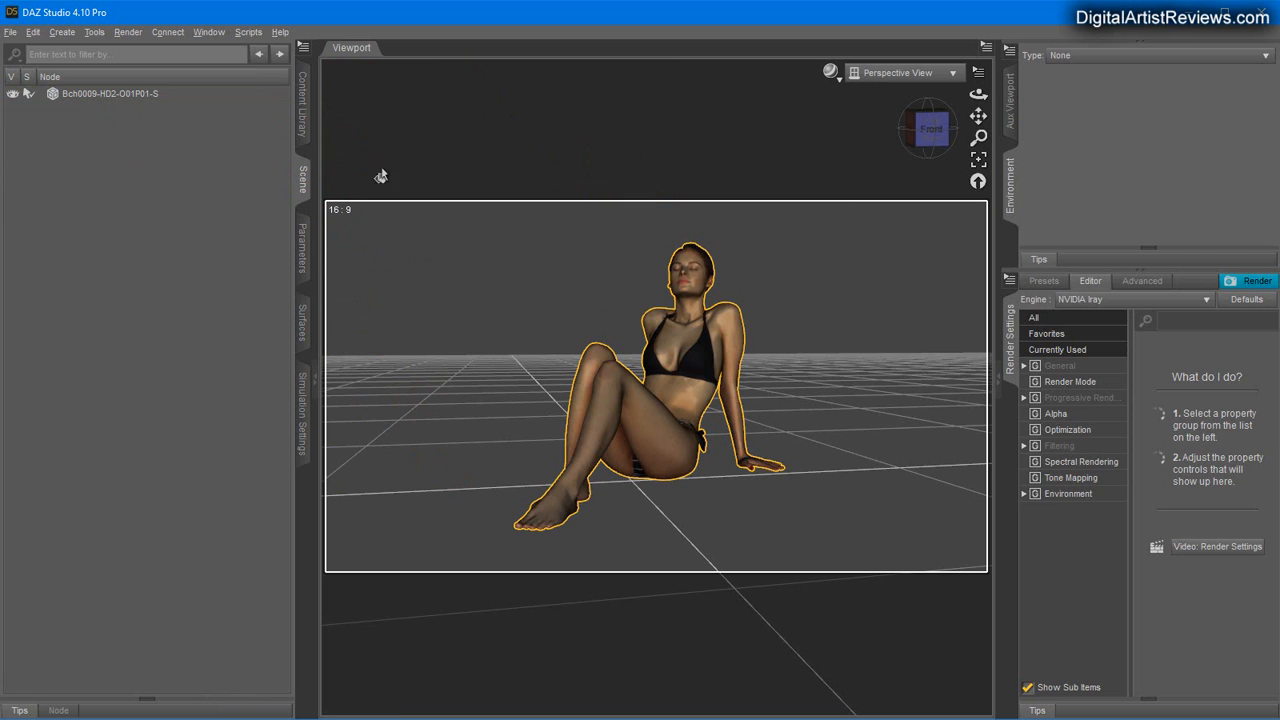
# Apply the Beach 02 08K DOF preset from the DOF Compatible folder of the Light Presets library.
pyautogui.click(302, 103)
pyautogui.moveTo(240, 311); pyautogui.dragTo(106, 325)
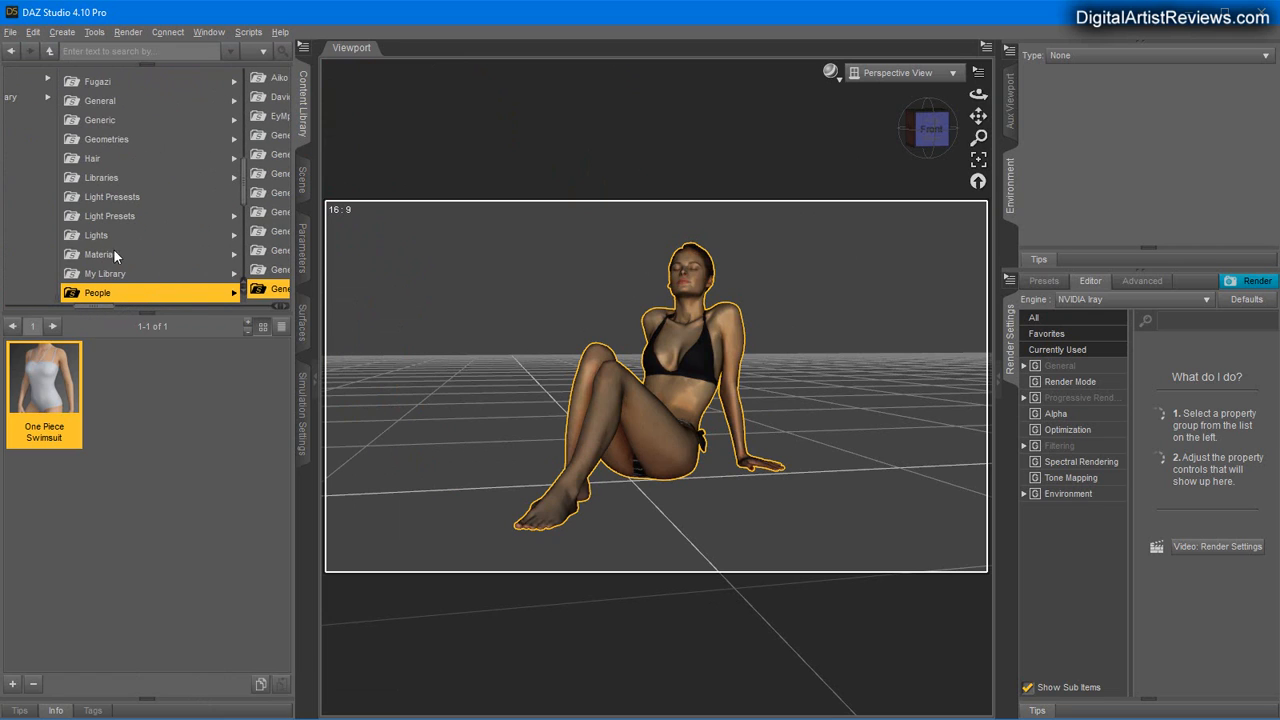
pyautogui.click(109, 218)
pyautogui.click(207, 117)
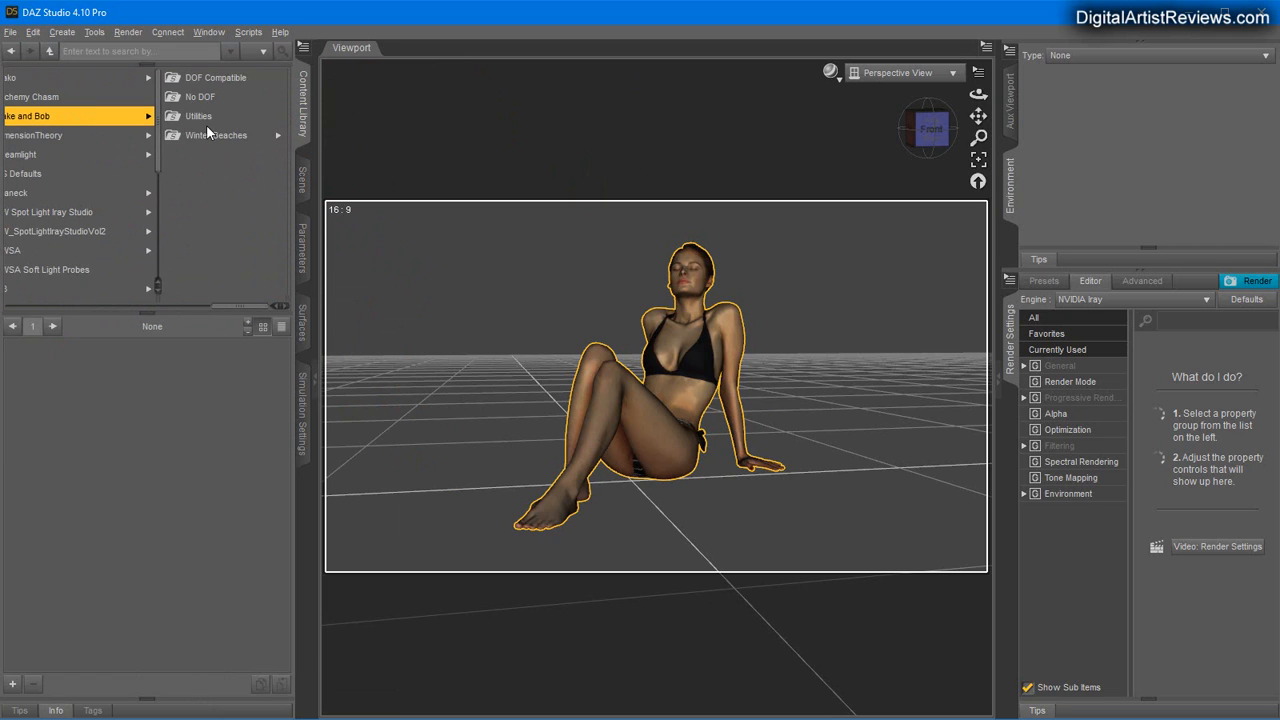
pyautogui.click(209, 78)
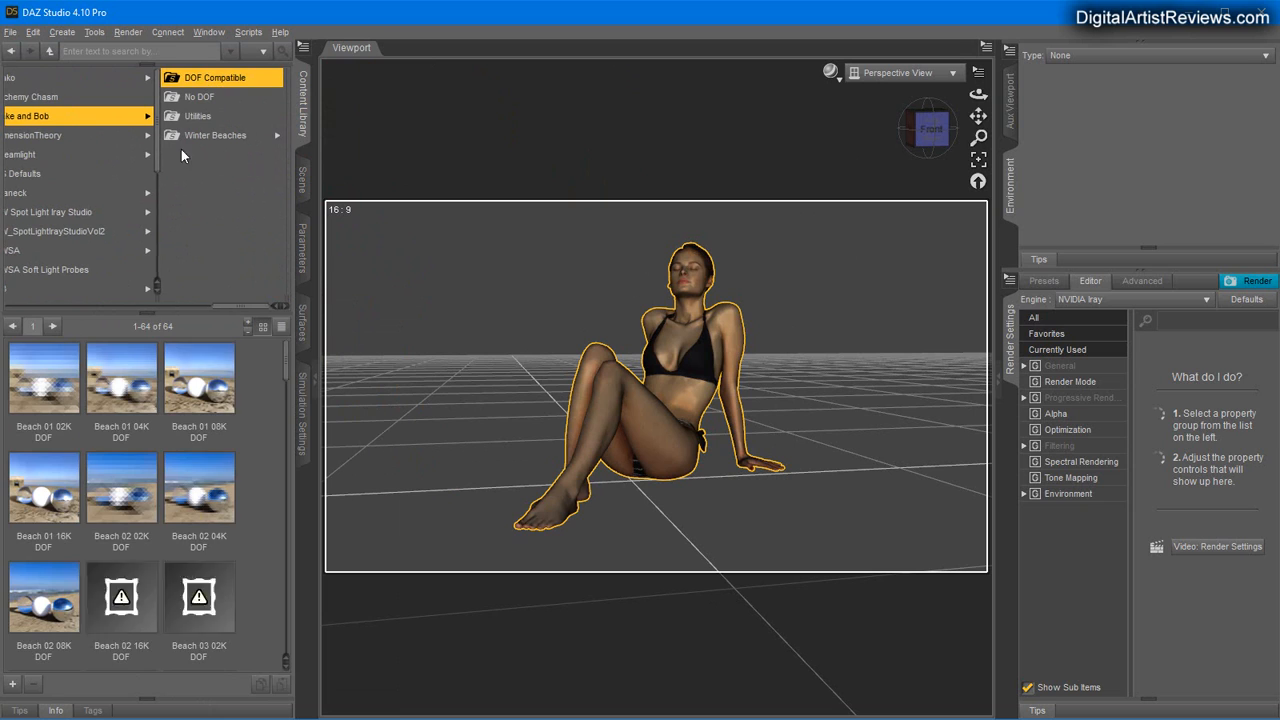
pyautogui.moveTo(285, 368); pyautogui.dragTo(283, 376)
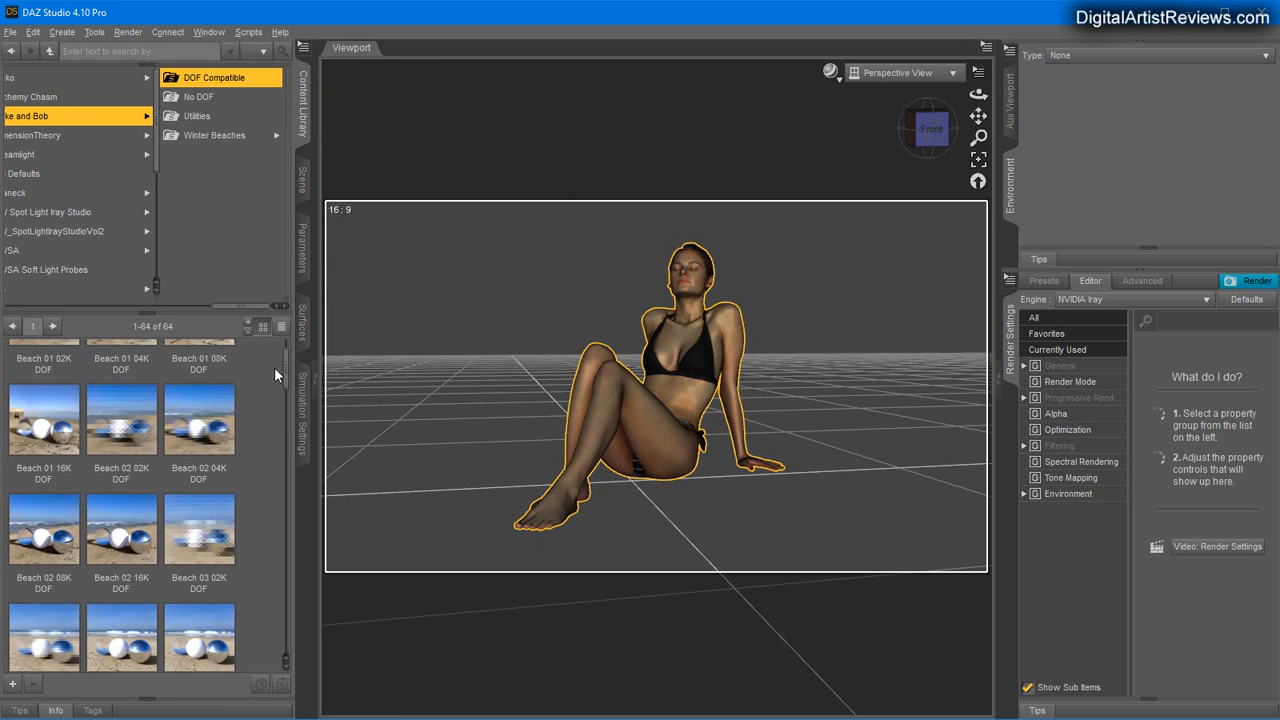
pyautogui.doubleClick(40, 541)
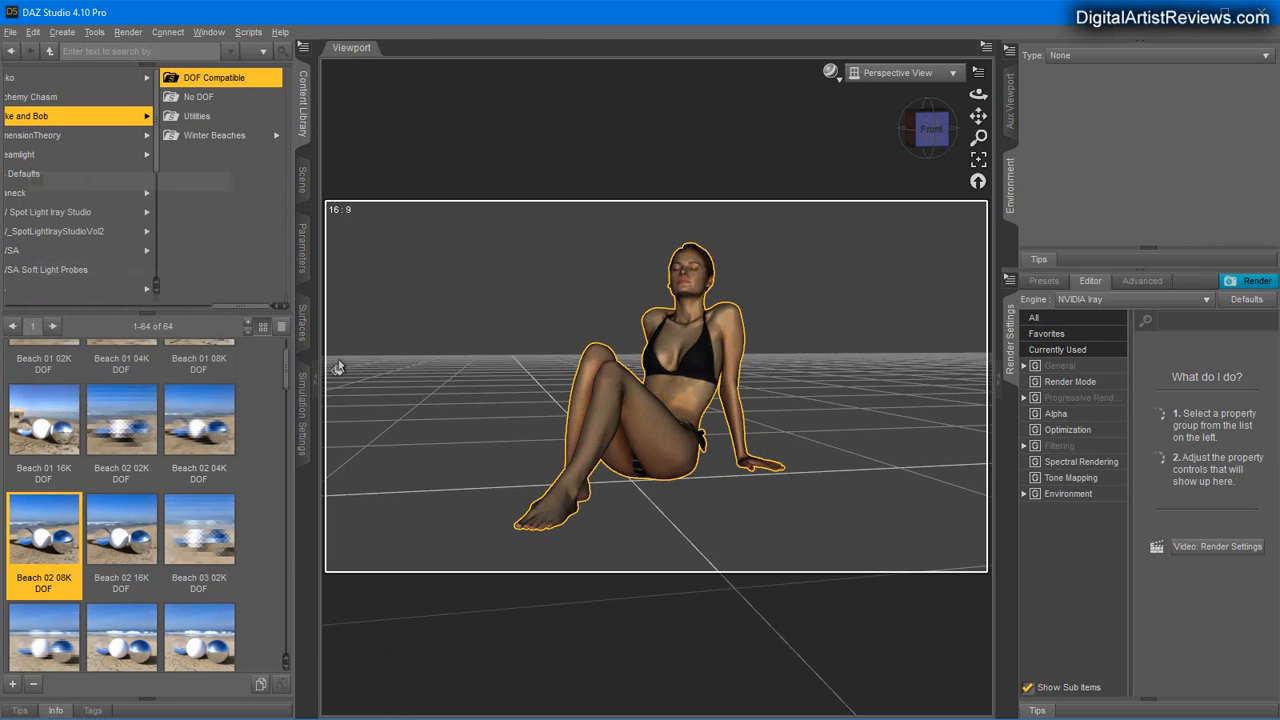
# Create a new camera with the default options and look through Camera 1.
pyautogui.click(62, 32)
pyautogui.click(90, 48)
pyautogui.click(429, 475)
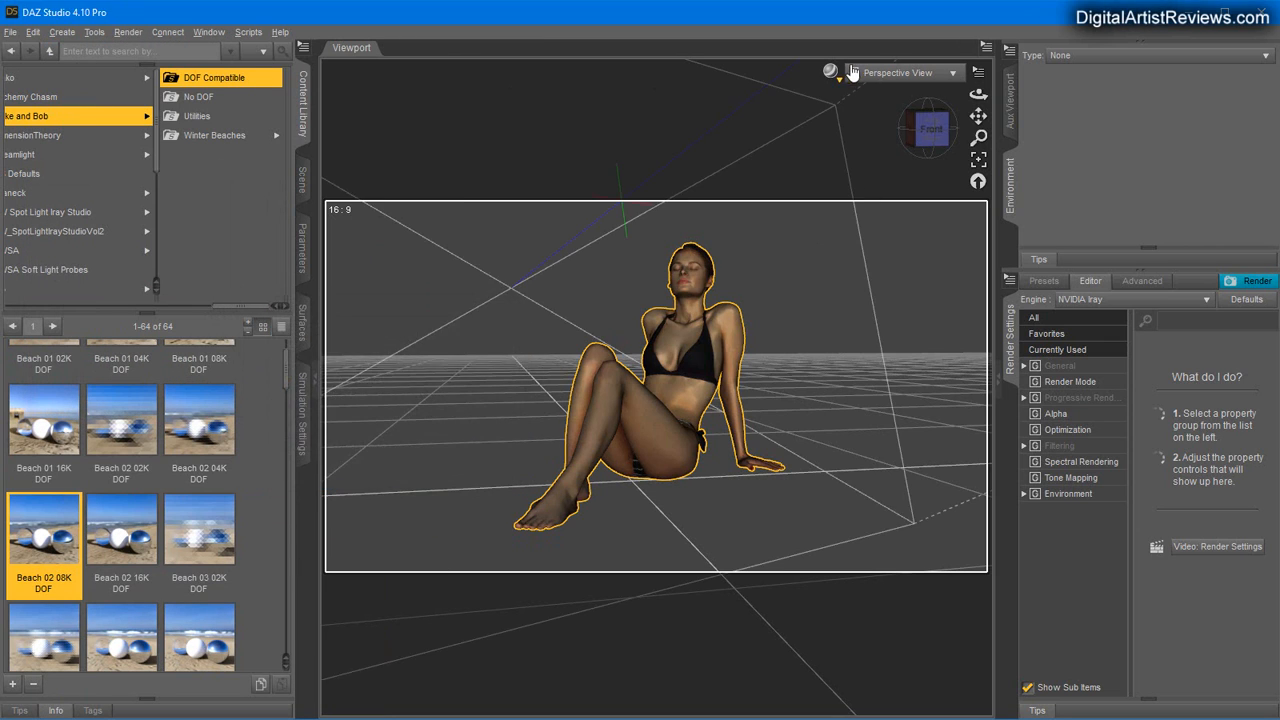
pyautogui.click(900, 73)
pyautogui.click(859, 209)
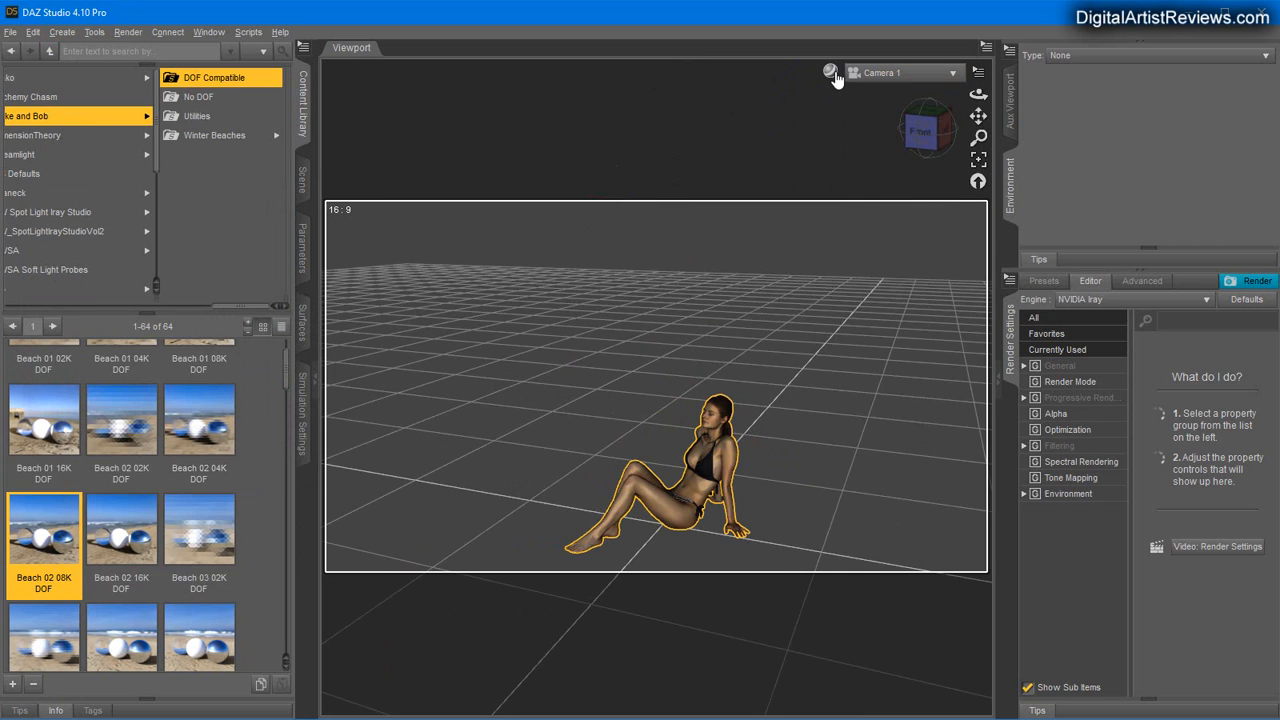
# Switch the viewport to the NVIDIA Iray preview and show the surface settings of the Bch0009-HD2-O01P01-S figure.
pyautogui.click(835, 89)
pyautogui.click(836, 234)
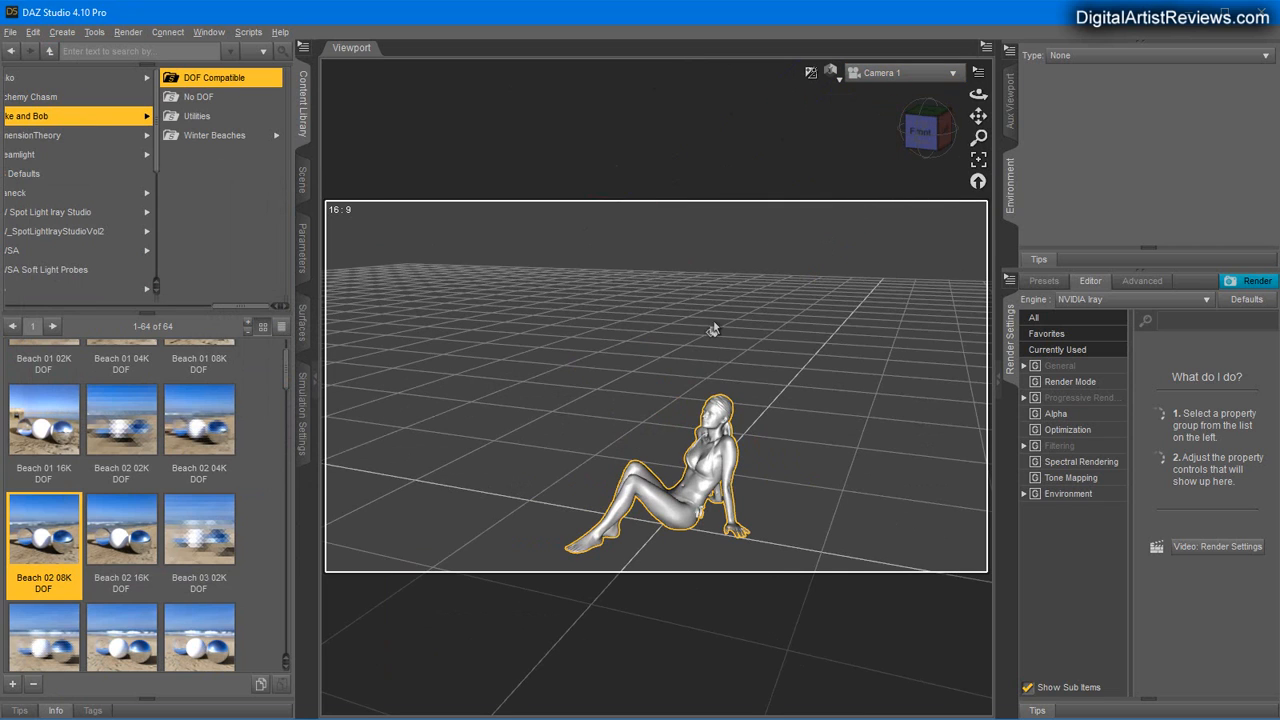
pyautogui.click(302, 180)
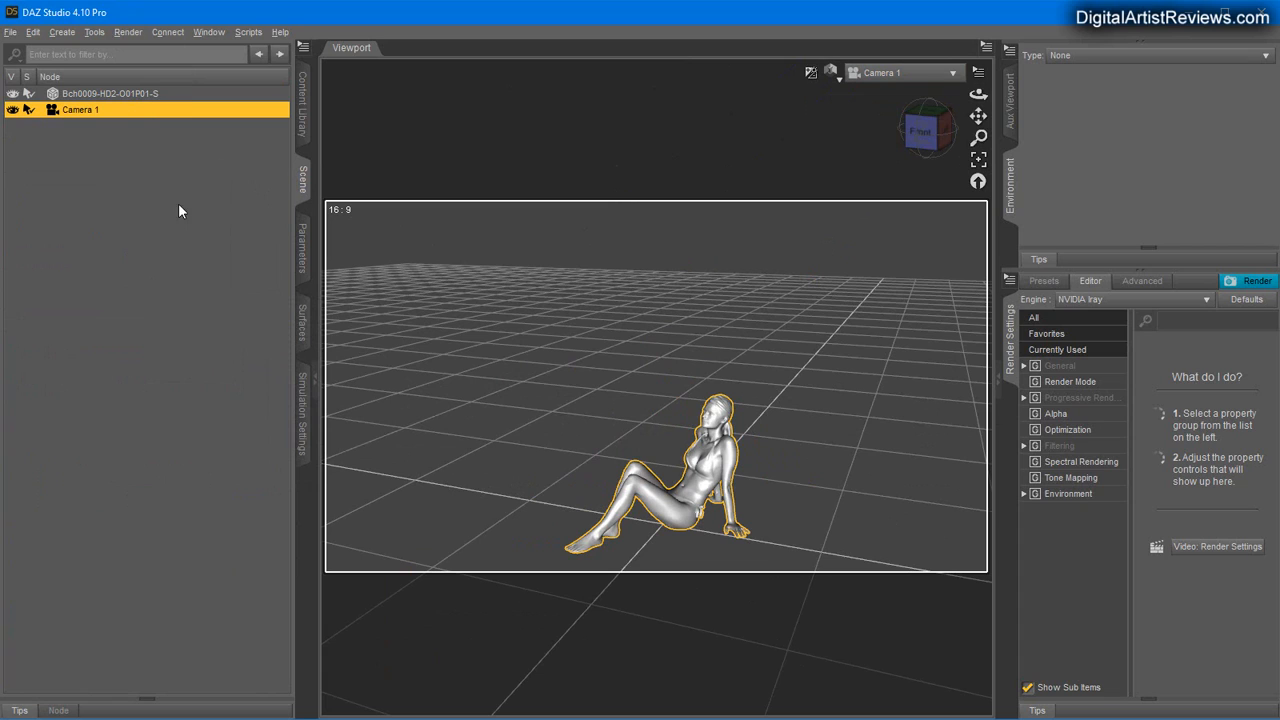
pyautogui.click(101, 92)
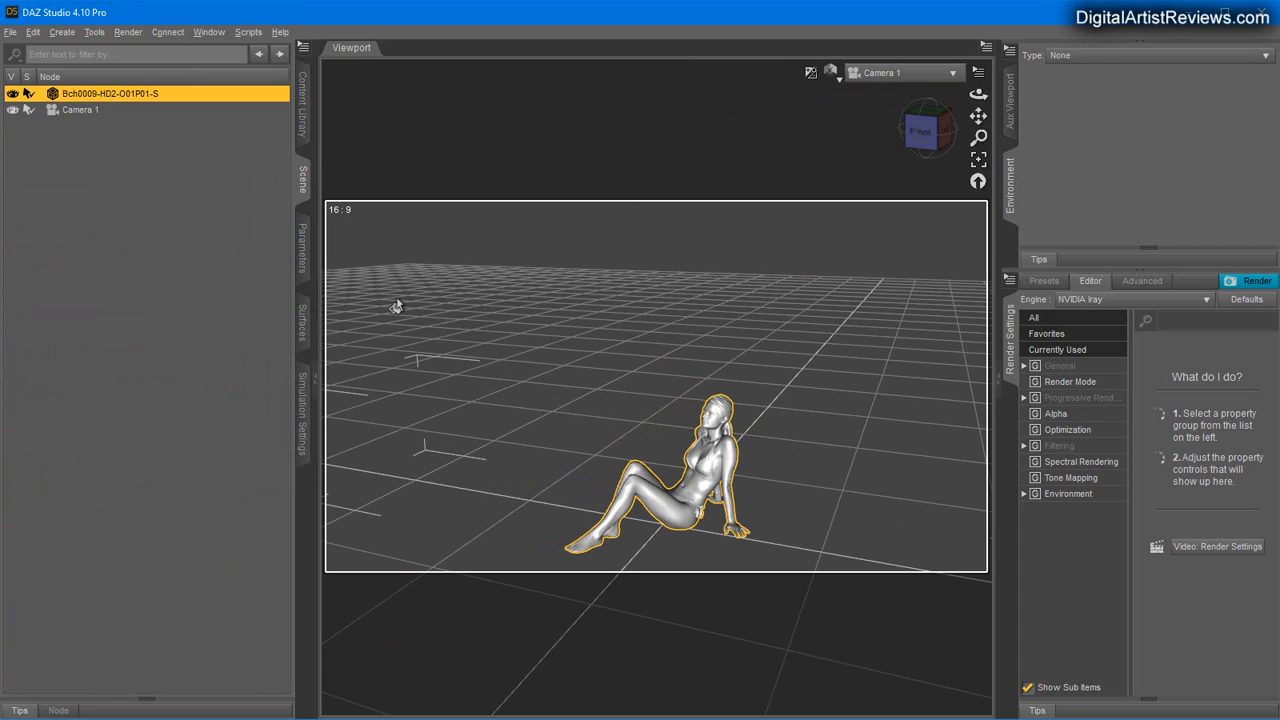
pyautogui.click(299, 322)
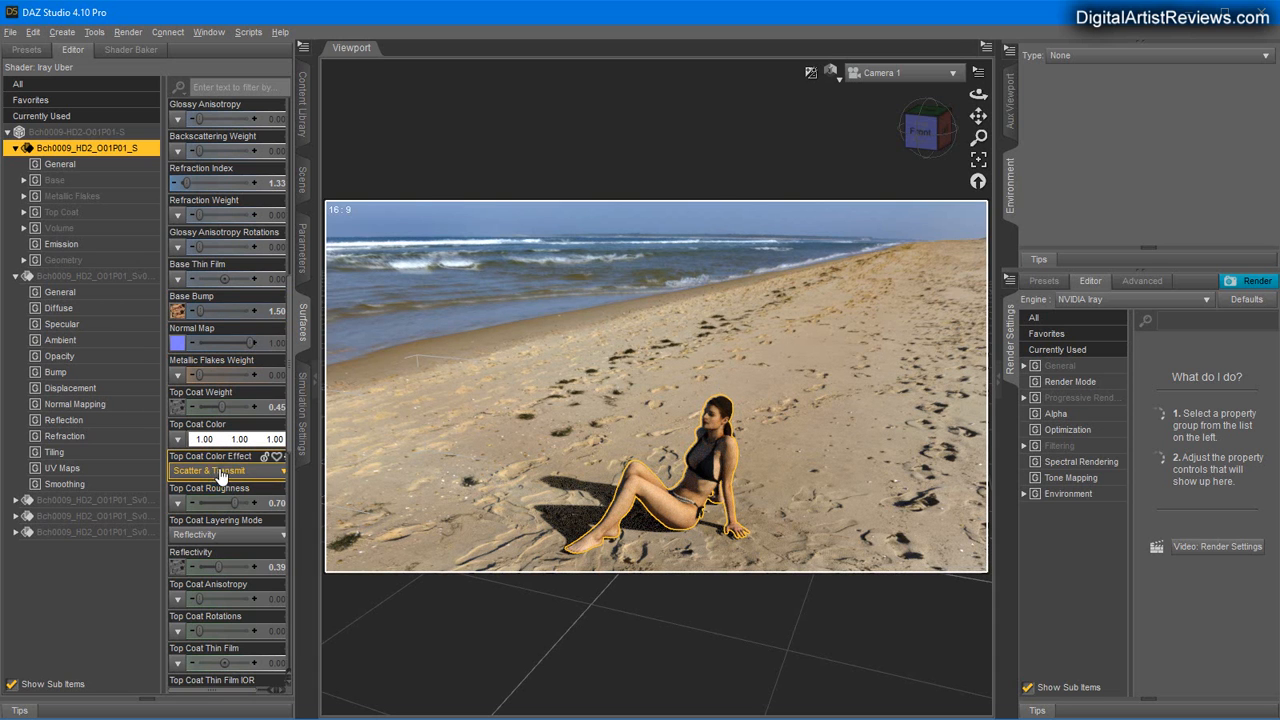
# Set the skin surface's Emission Color to white and assign Bch0009-HD2-O01P01-S-Bch0009-HD2-O01P01-D.jpg as its map.
pyautogui.scroll(-5, 212, 494)
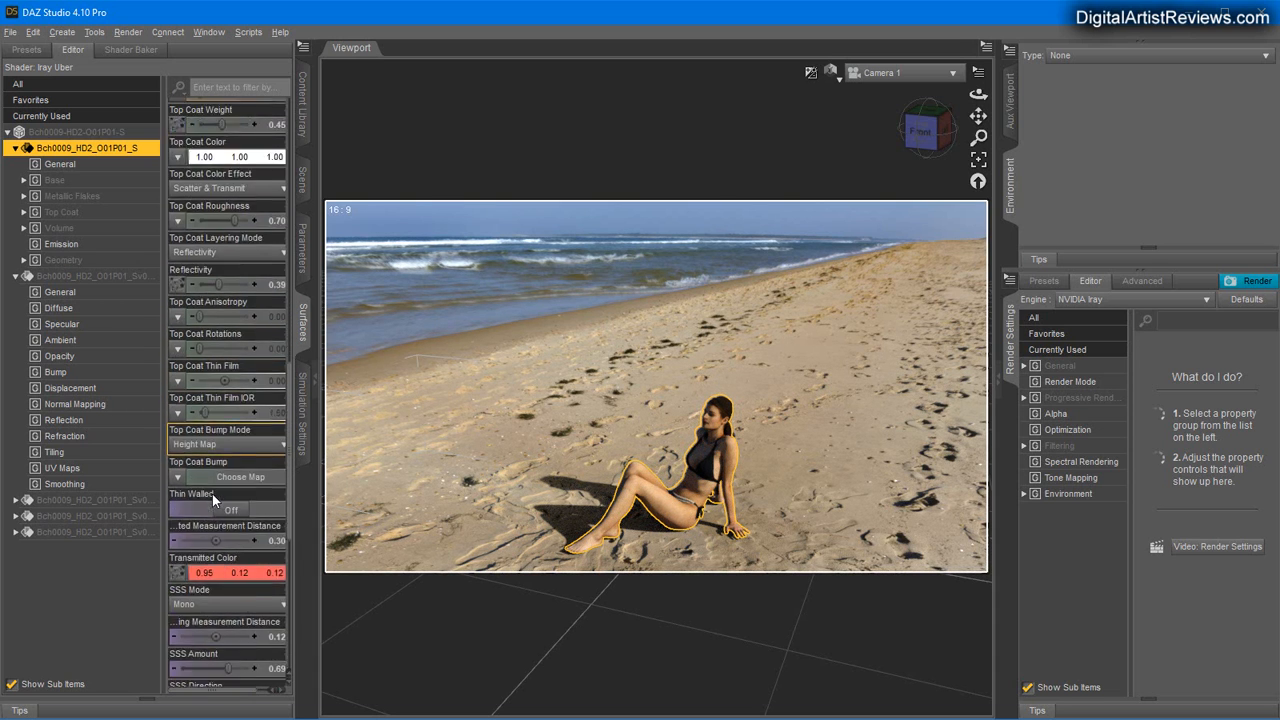
pyautogui.scroll(-5, 212, 494)
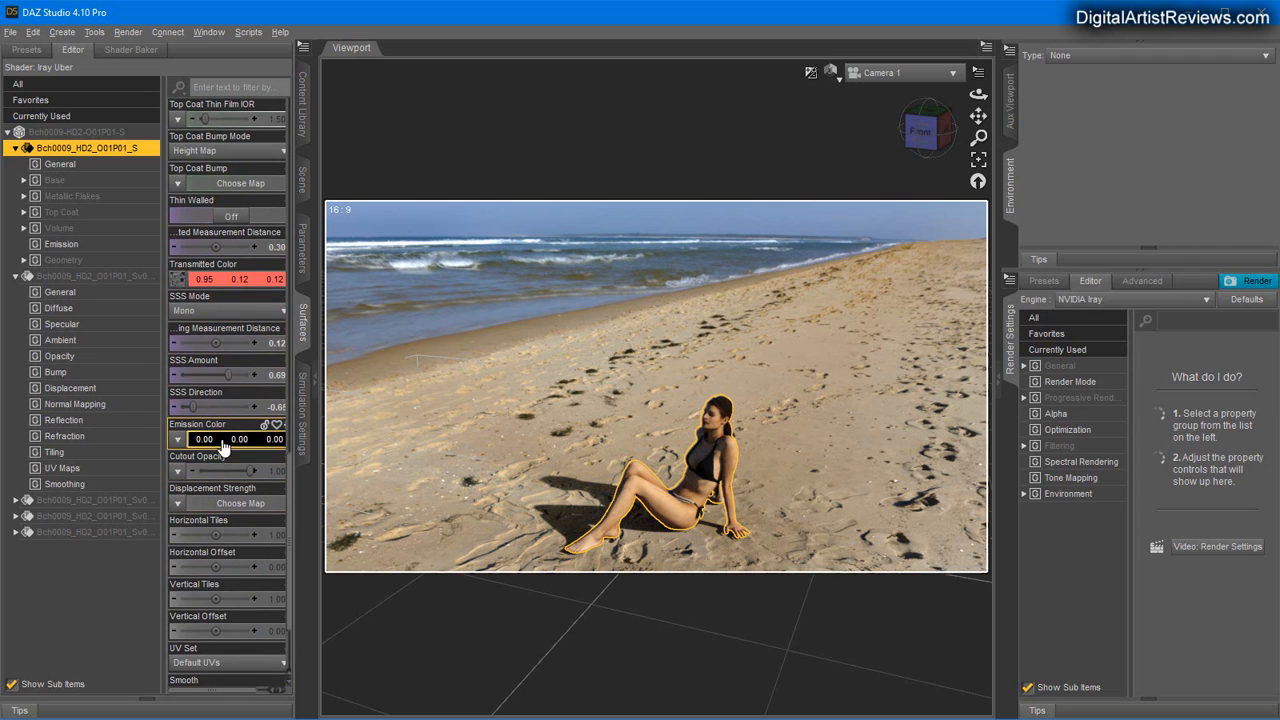
pyautogui.click(224, 446)
pyautogui.click(612, 366)
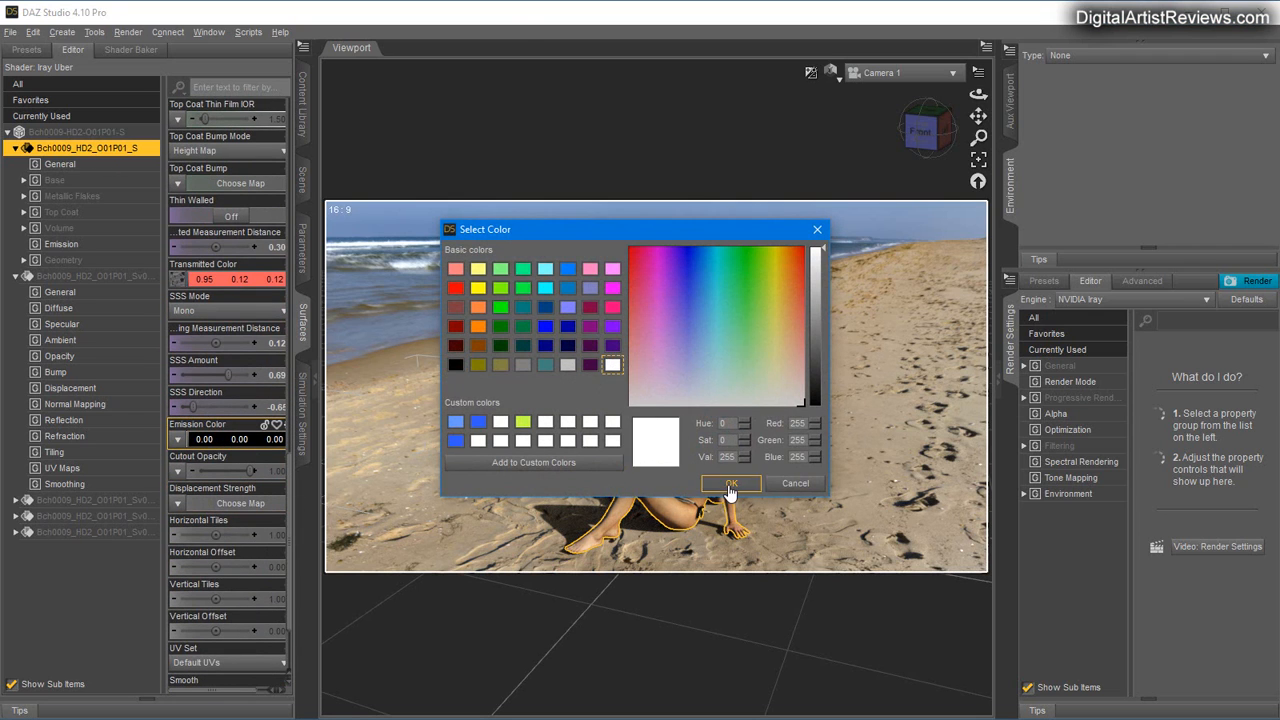
pyautogui.click(730, 484)
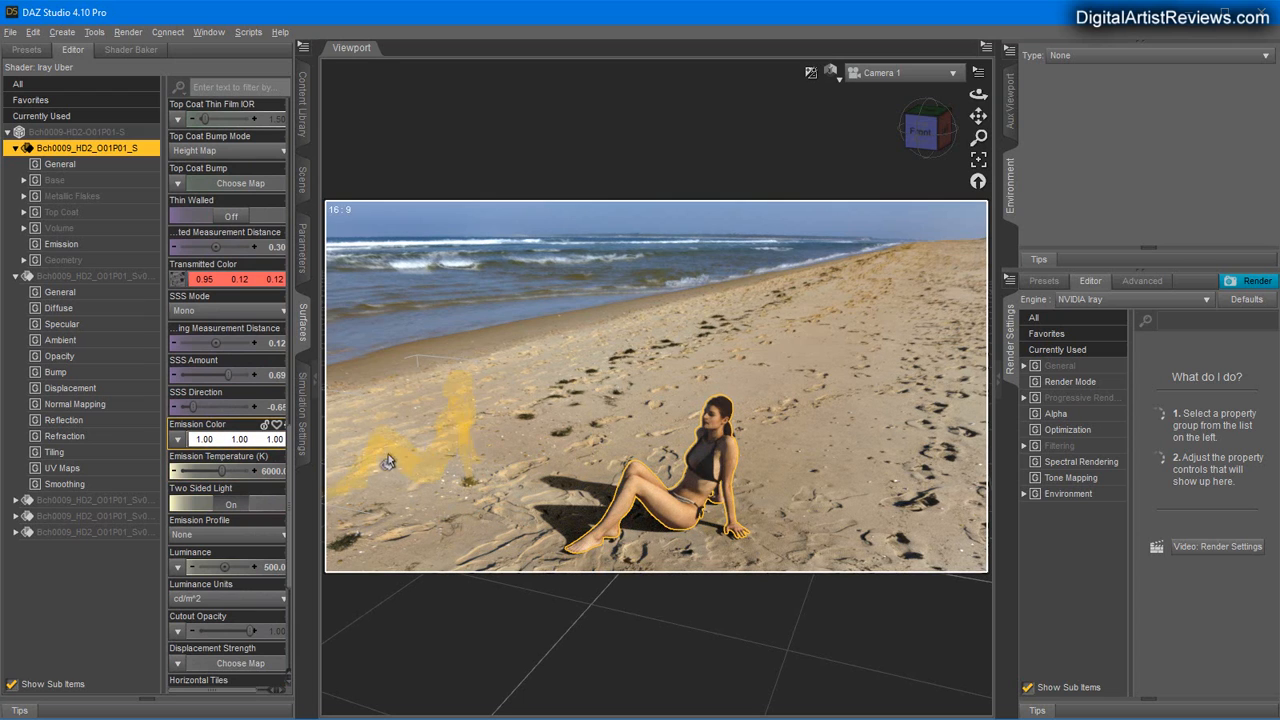
pyautogui.click(179, 440)
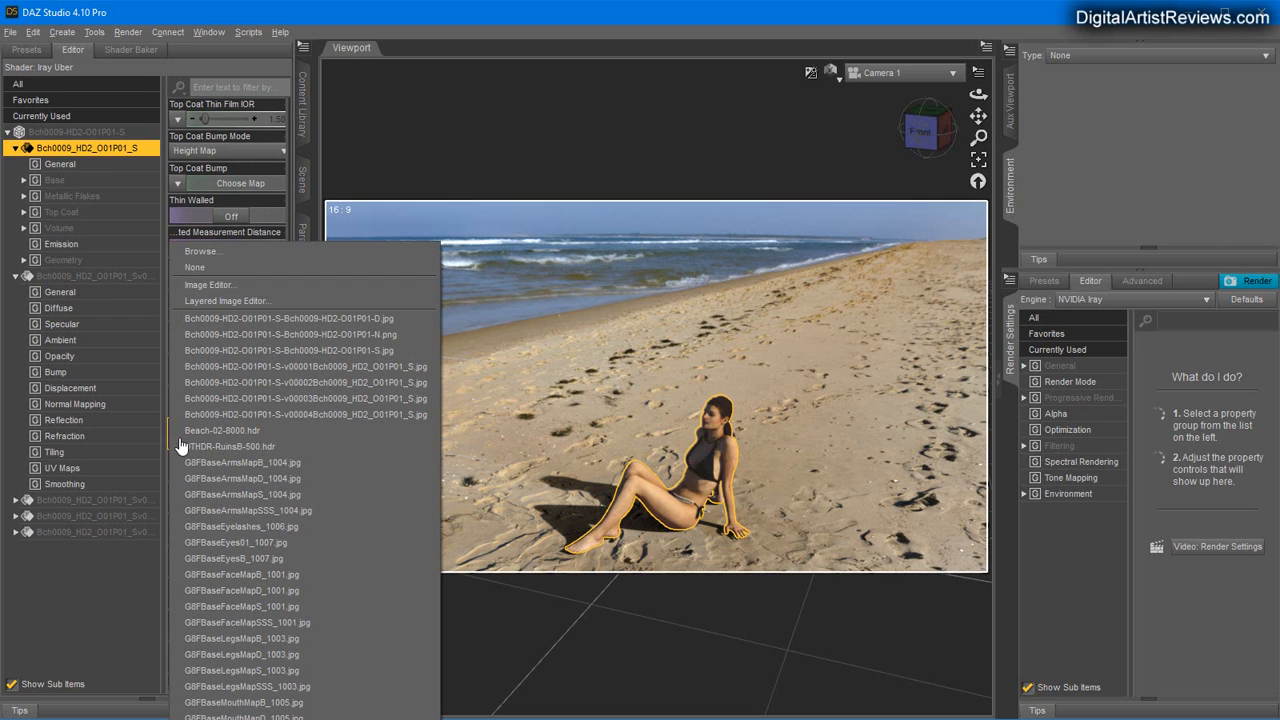
pyautogui.click(268, 318)
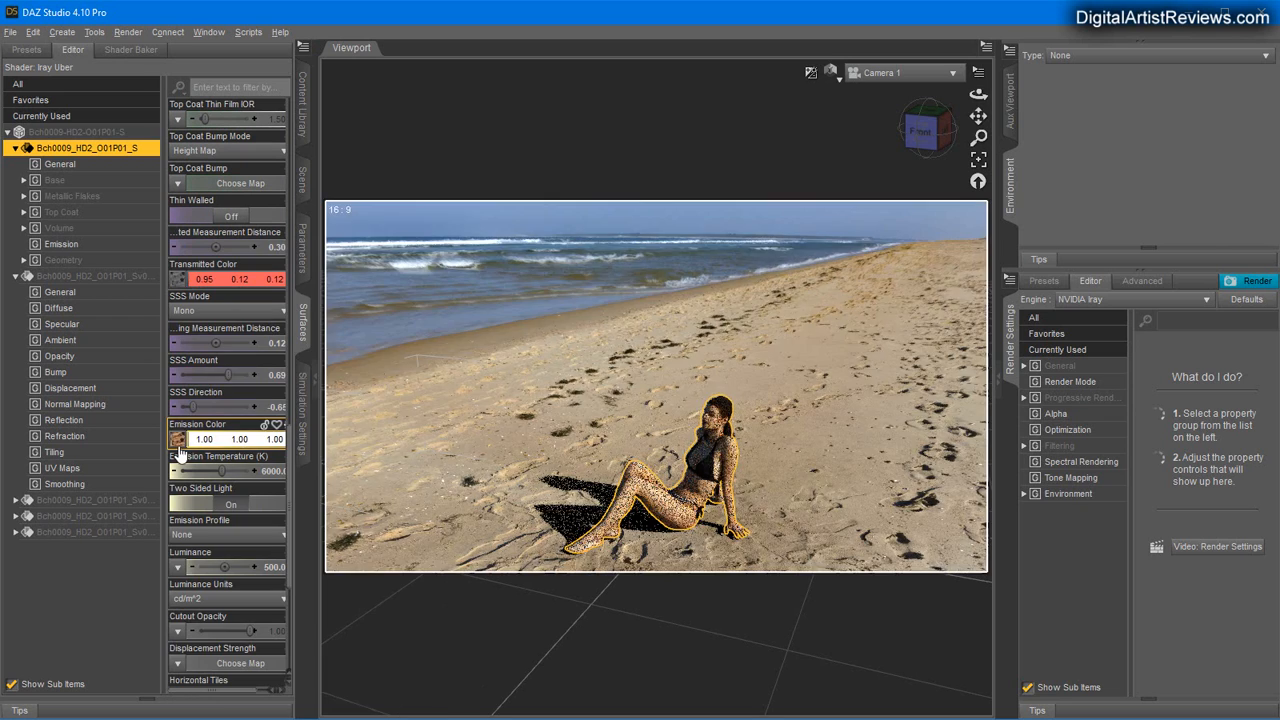
pyautogui.moveTo(179, 443)
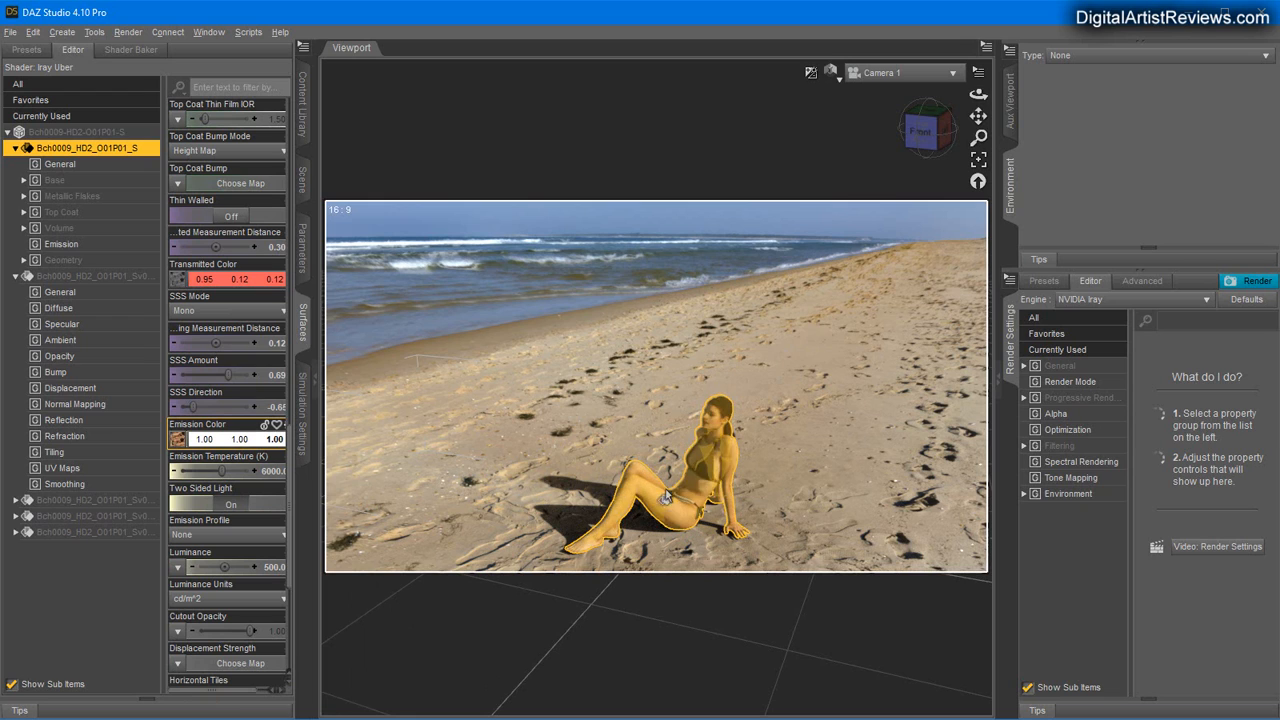
# Set the skin surface's emission Luminance to 1500.
pyautogui.click(242, 567)
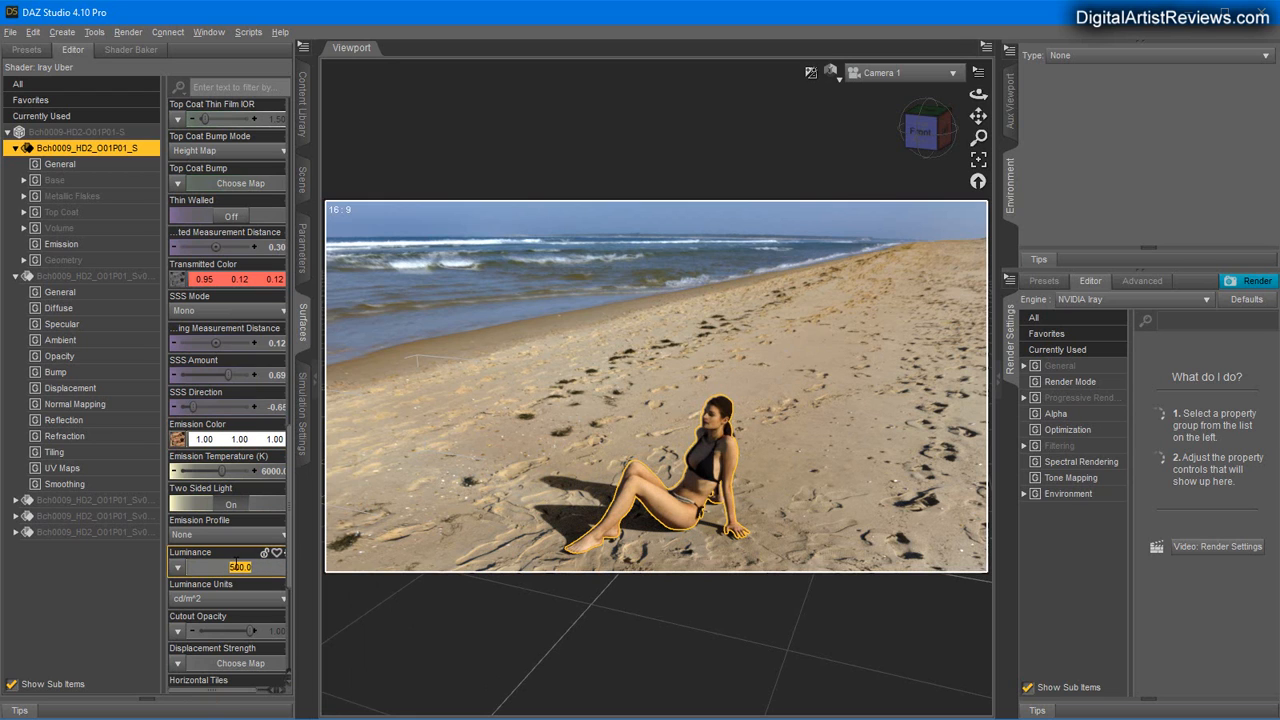
pyautogui.click(236, 566)
pyautogui.write('1')
pyautogui.press('Return')
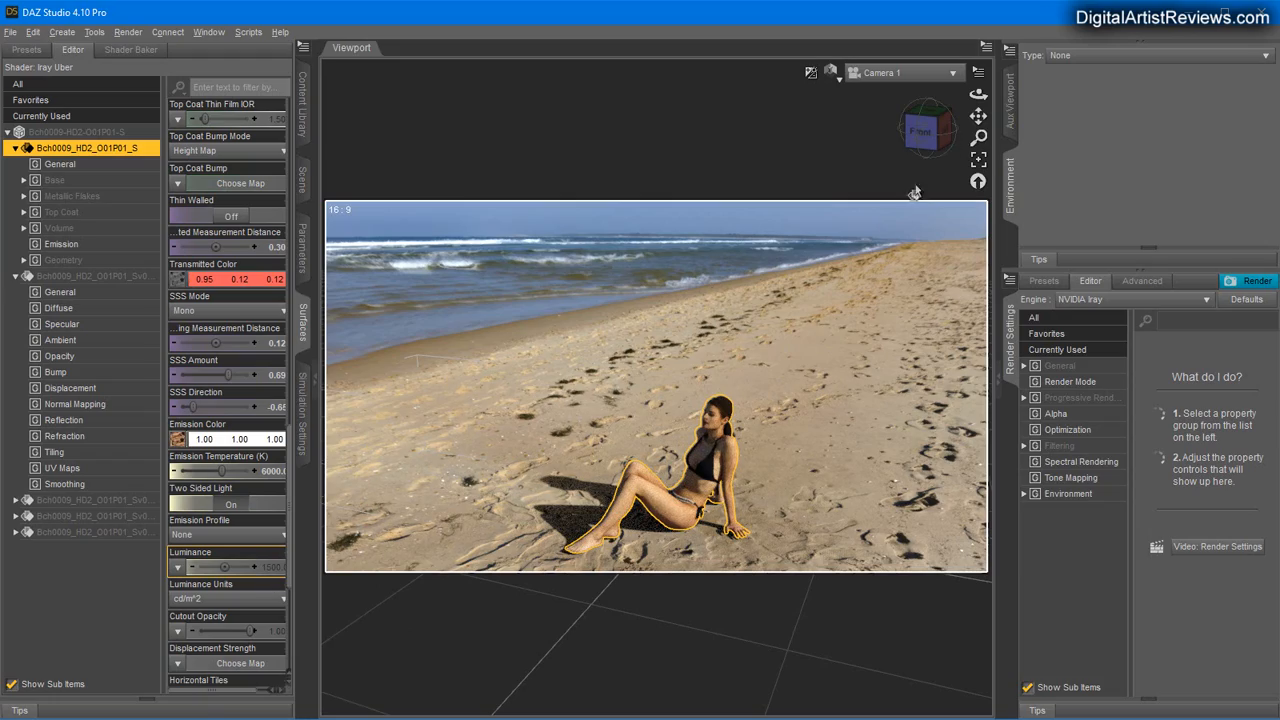
# Raise the skin surface's emission Luminance to 15000, and reduce it to 12000.
pyautogui.moveTo(978, 95); pyautogui.dragTo(1115, 103)
pyautogui.moveTo(978, 116); pyautogui.dragTo(945, 52)
pyautogui.moveTo(978, 138); pyautogui.dragTo(982, 96)
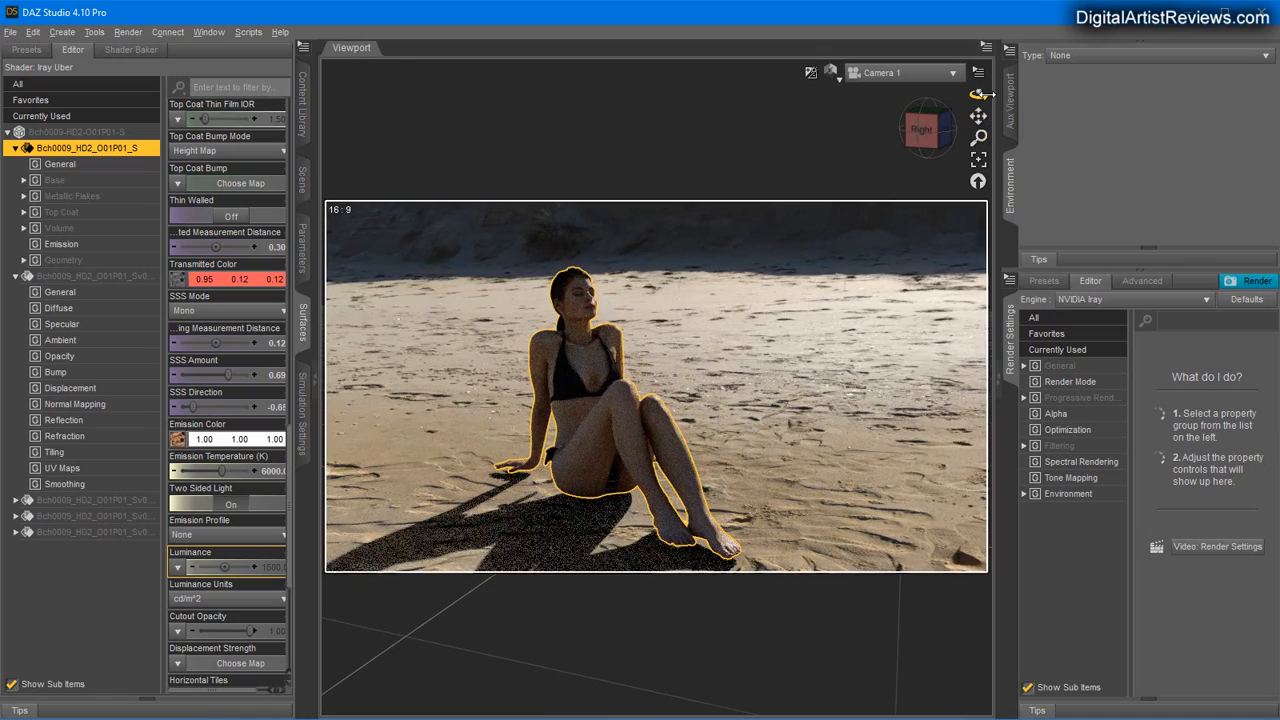
pyautogui.click(266, 570)
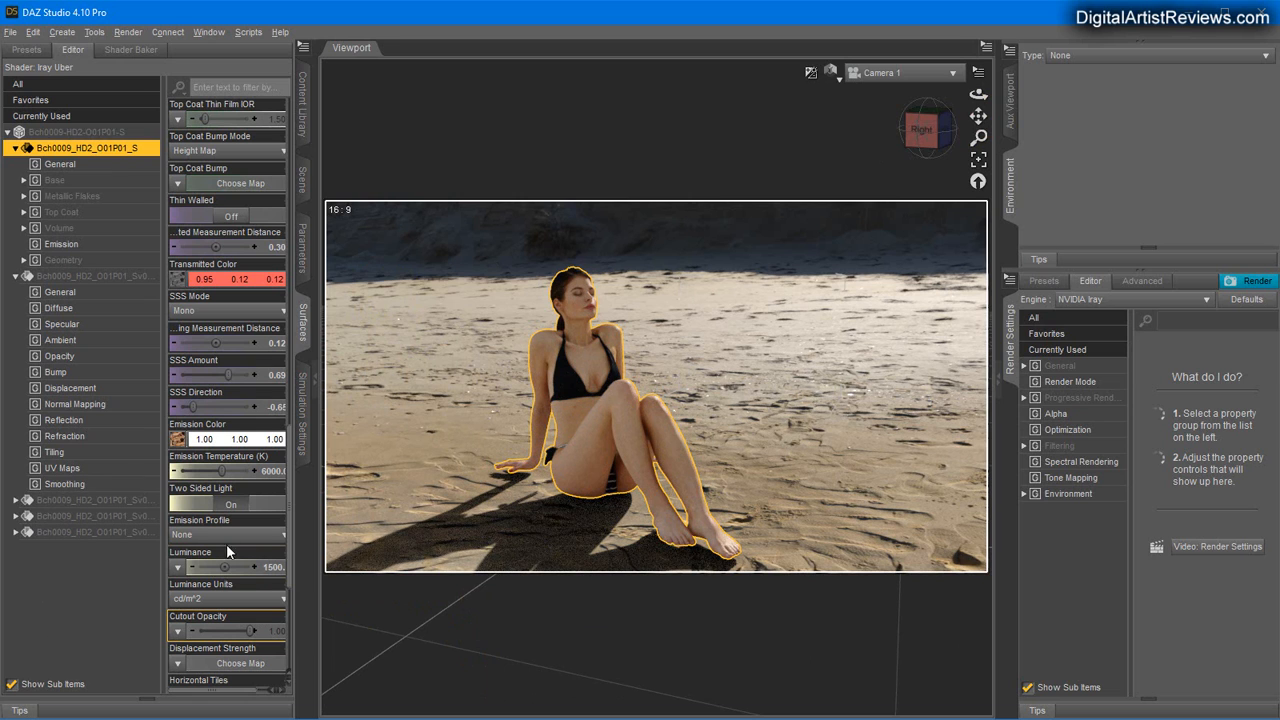
pyautogui.click(236, 567)
pyautogui.click(246, 571)
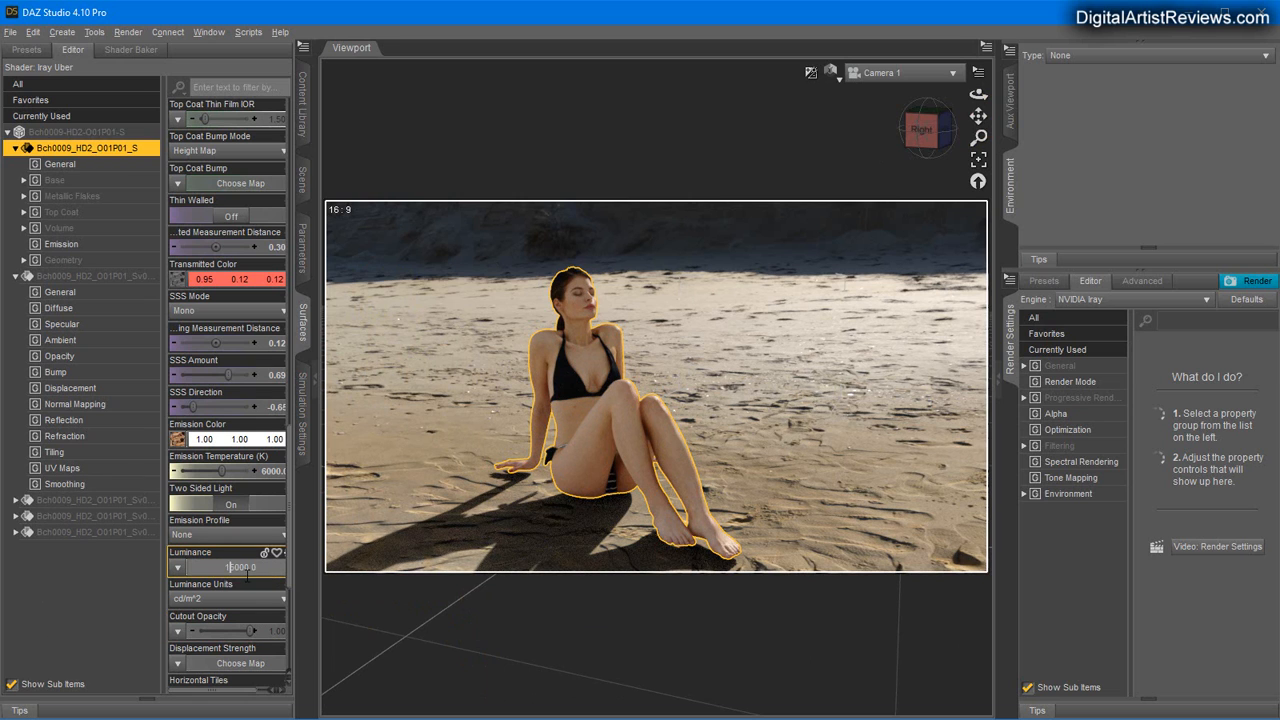
pyautogui.press('Delete')
pyautogui.write('2')
pyautogui.press('Return')
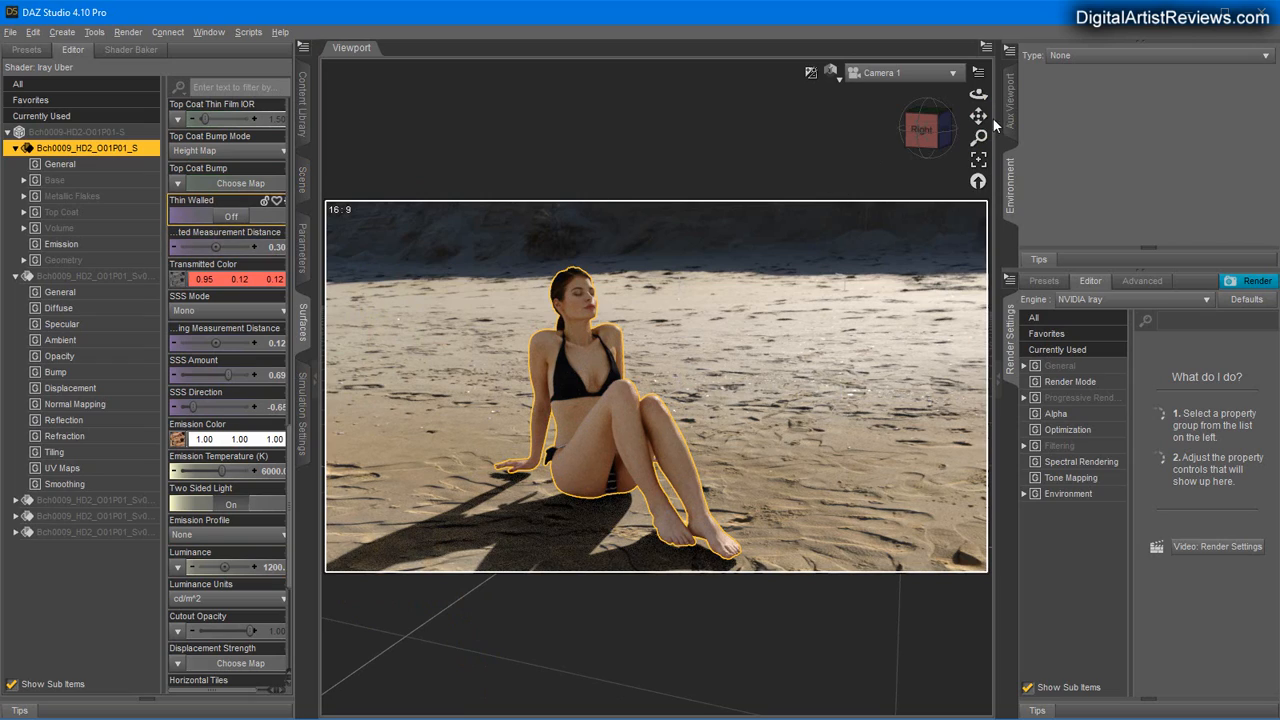
pyautogui.moveTo(978, 116); pyautogui.dragTo(978, 103)
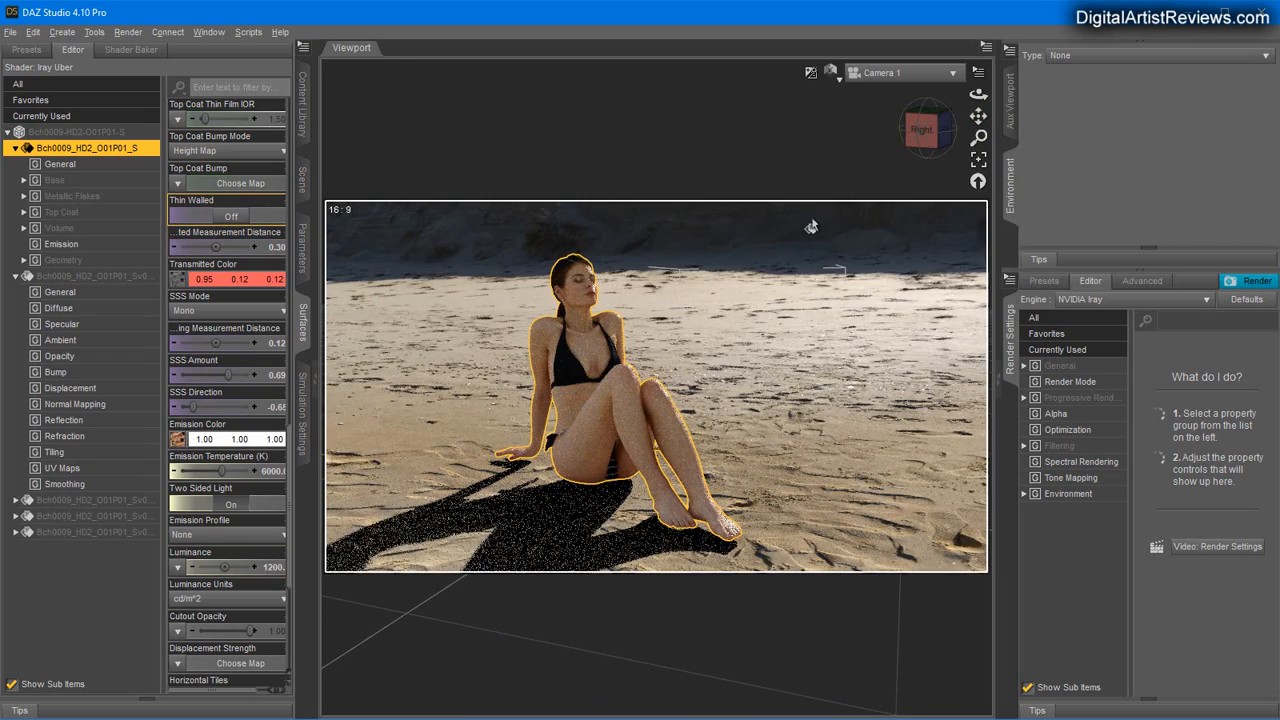
# Collapse the surface groups of the Bch0009-HD2-O01P01-S figure and clear the selection so nothing is highlighted.
pyautogui.click(306, 177)
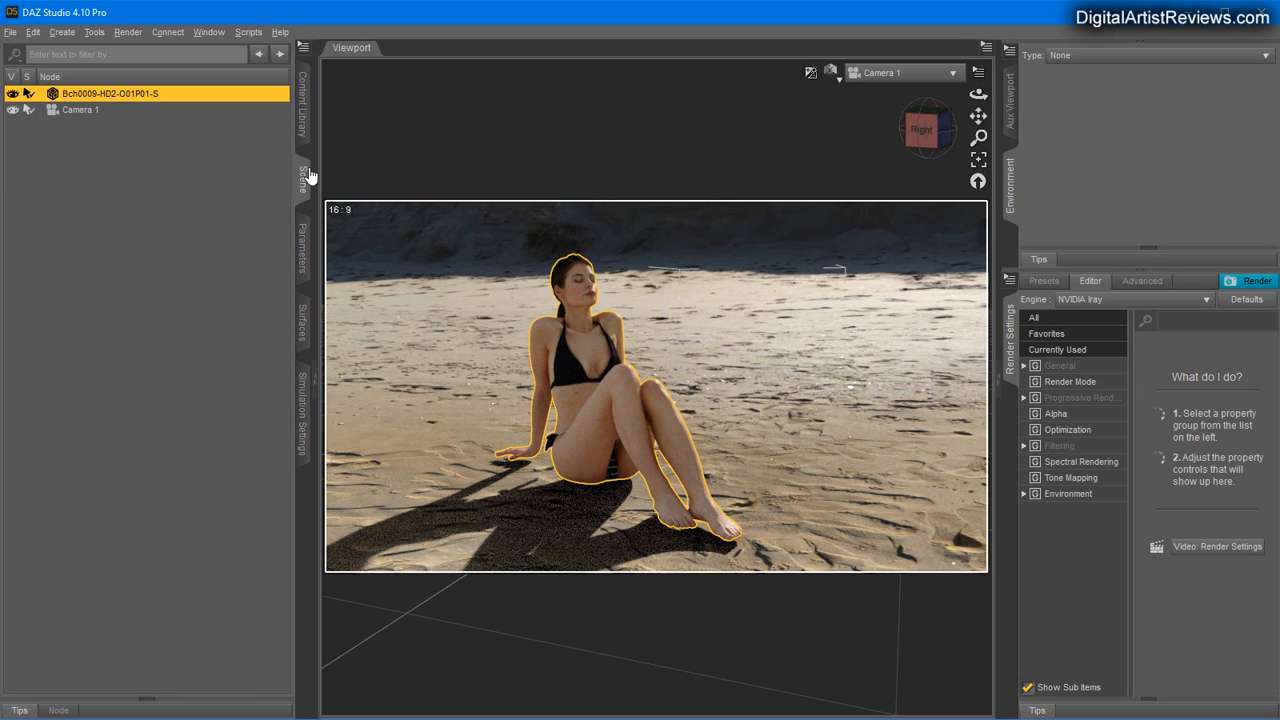
pyautogui.click(119, 214)
pyautogui.click(87, 94)
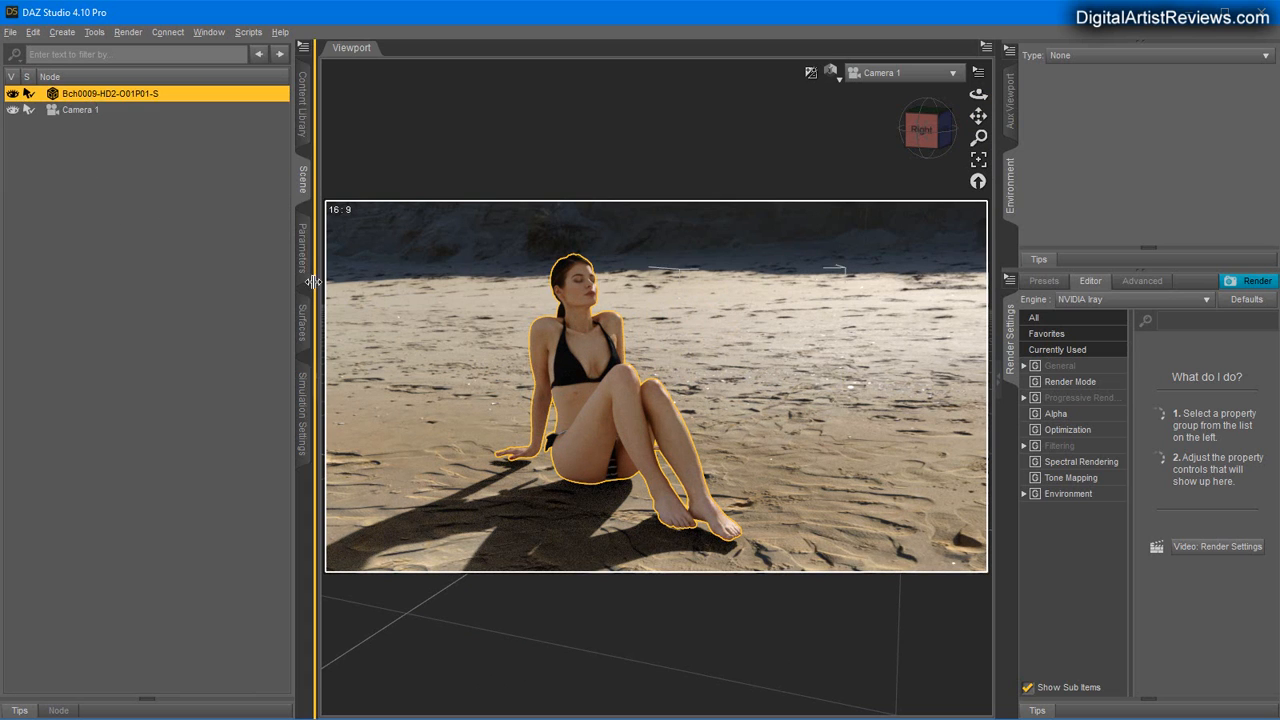
pyautogui.click(301, 320)
pyautogui.click(8, 132)
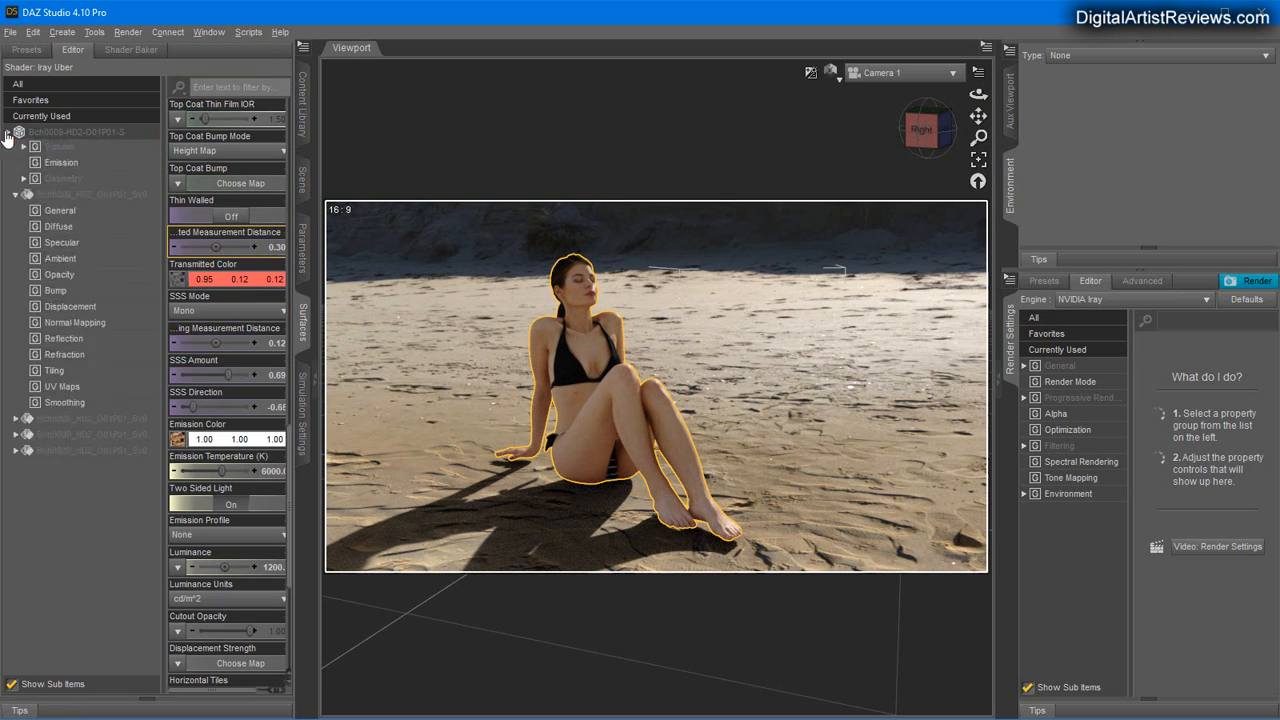
pyautogui.click(60, 133)
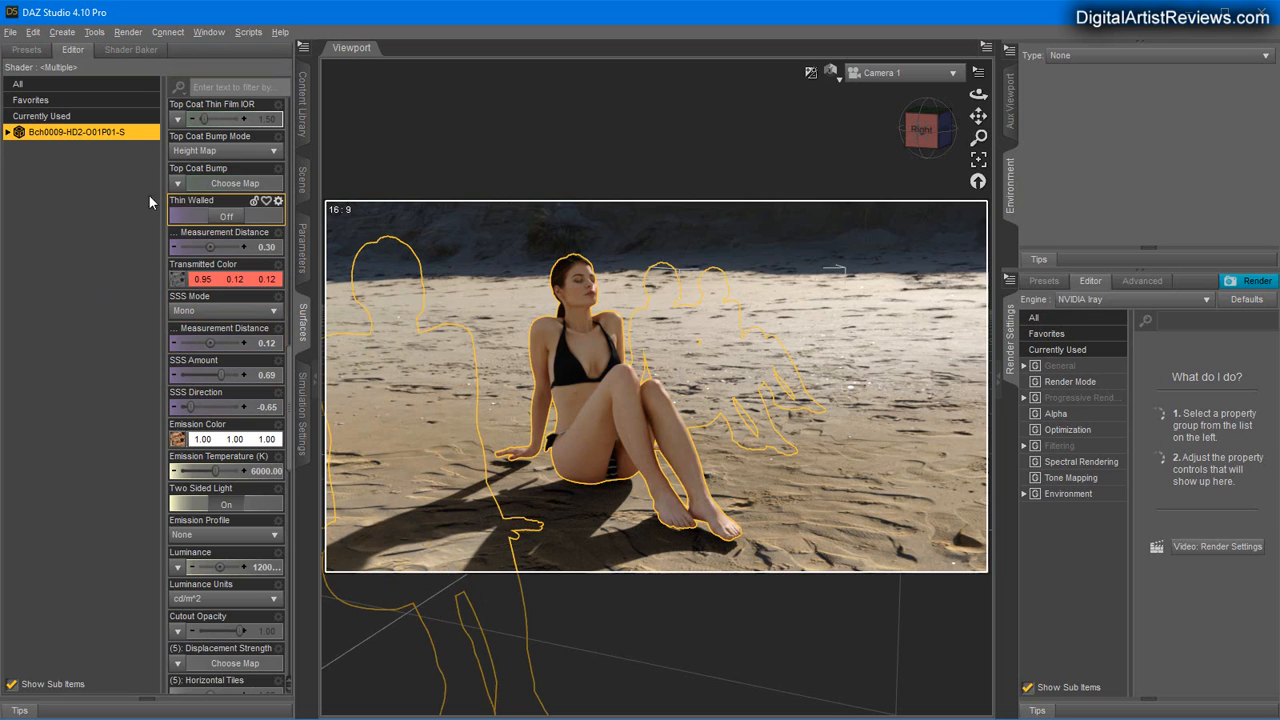
pyautogui.click(103, 214)
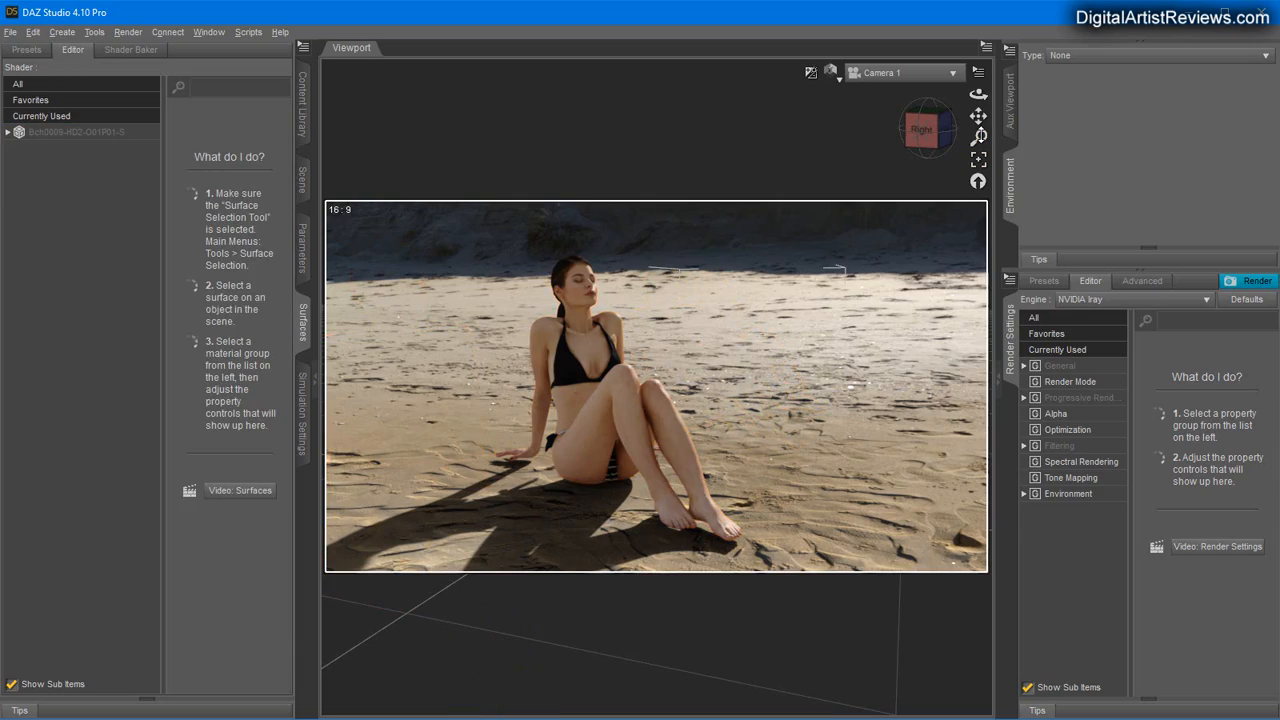
# Examine the skin shading close up on the mouth and eyes, and view the full figure on the beach from the front.
pyautogui.moveTo(978, 138); pyautogui.dragTo(1045, 229)
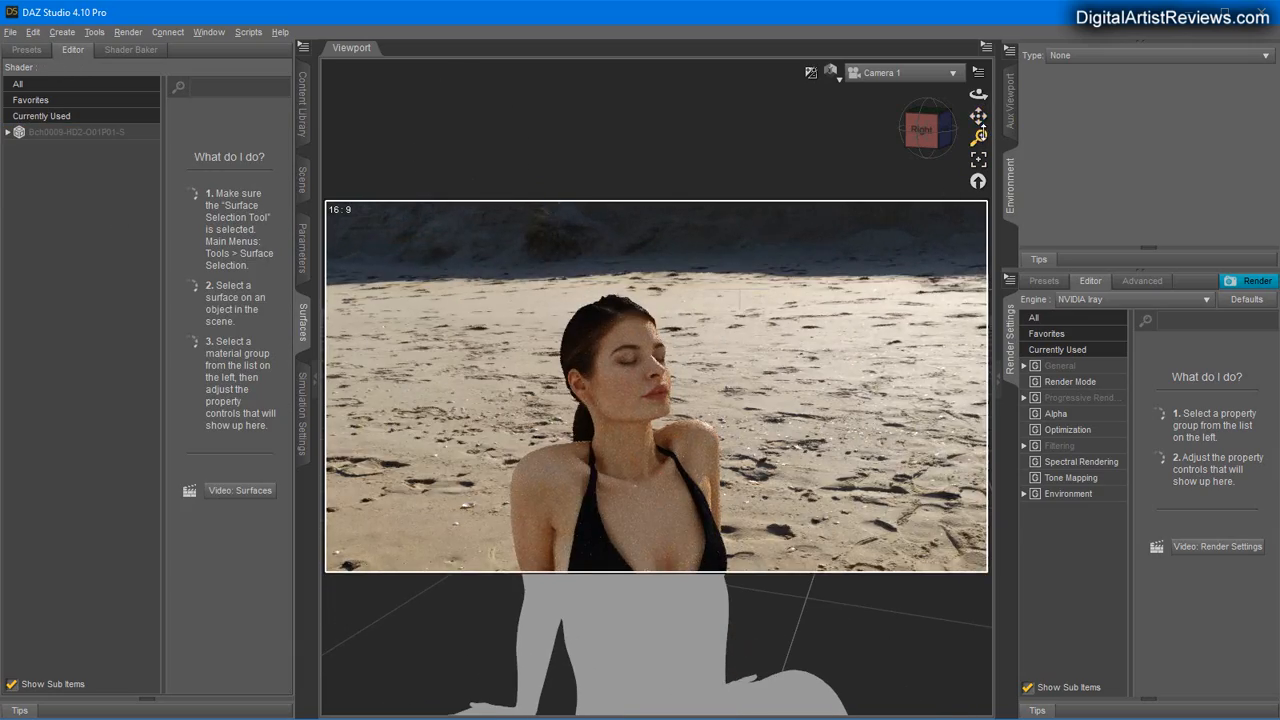
pyautogui.moveTo(979, 138); pyautogui.dragTo(979, 55)
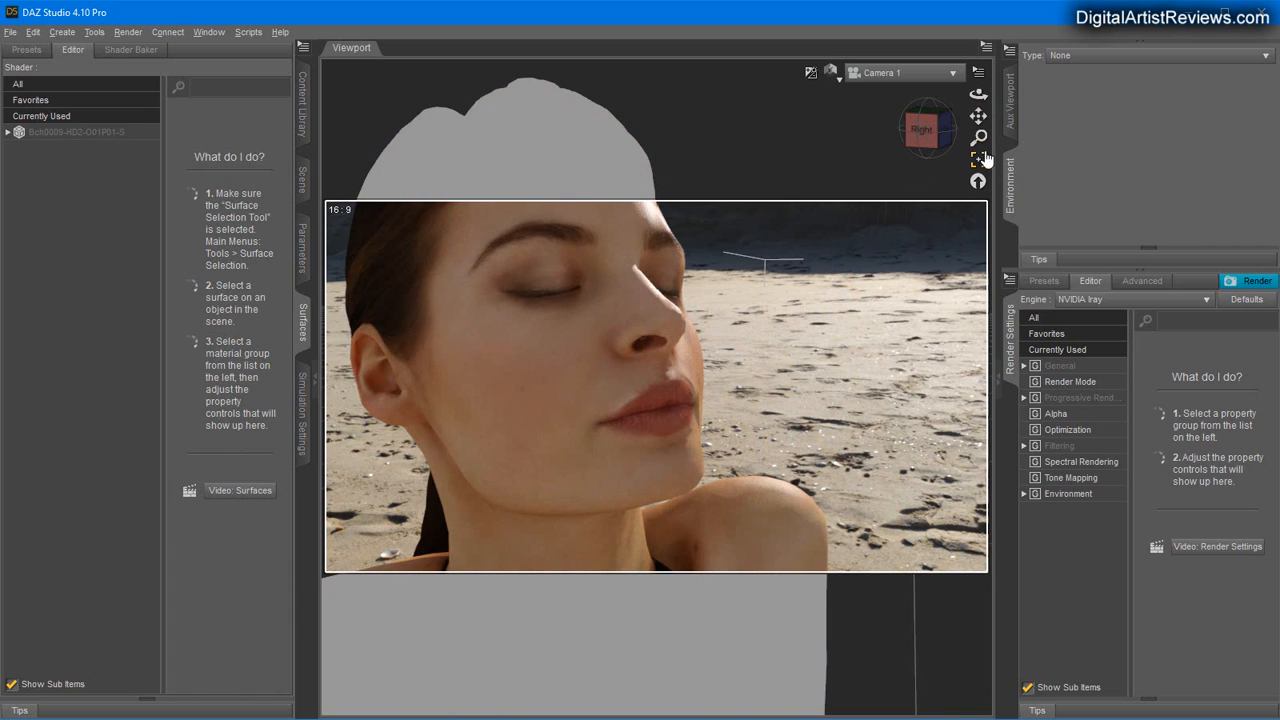
pyautogui.moveTo(979, 138); pyautogui.dragTo(979, 112)
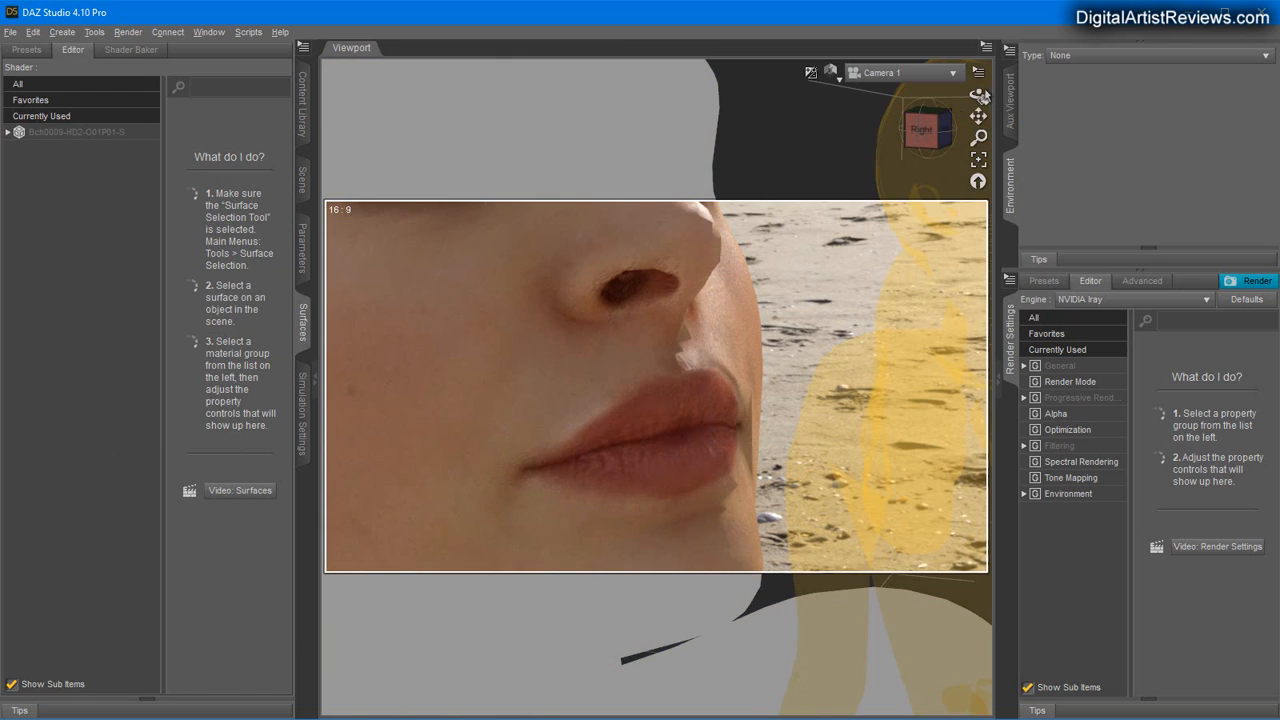
pyautogui.moveTo(979, 94)
pyautogui.mouseDown()
pyautogui.moveTo(951, 90)
pyautogui.moveTo(977, 84)
pyautogui.mouseUp()
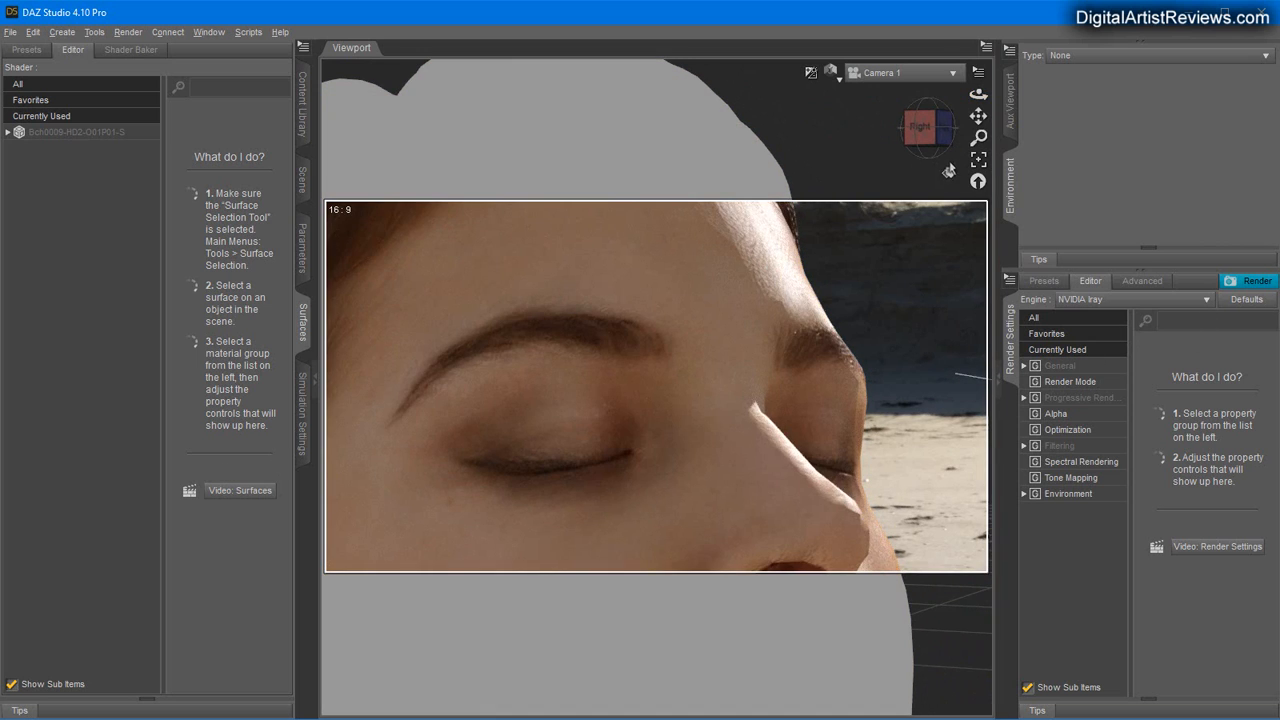
pyautogui.moveTo(979, 137); pyautogui.dragTo(979, 139)
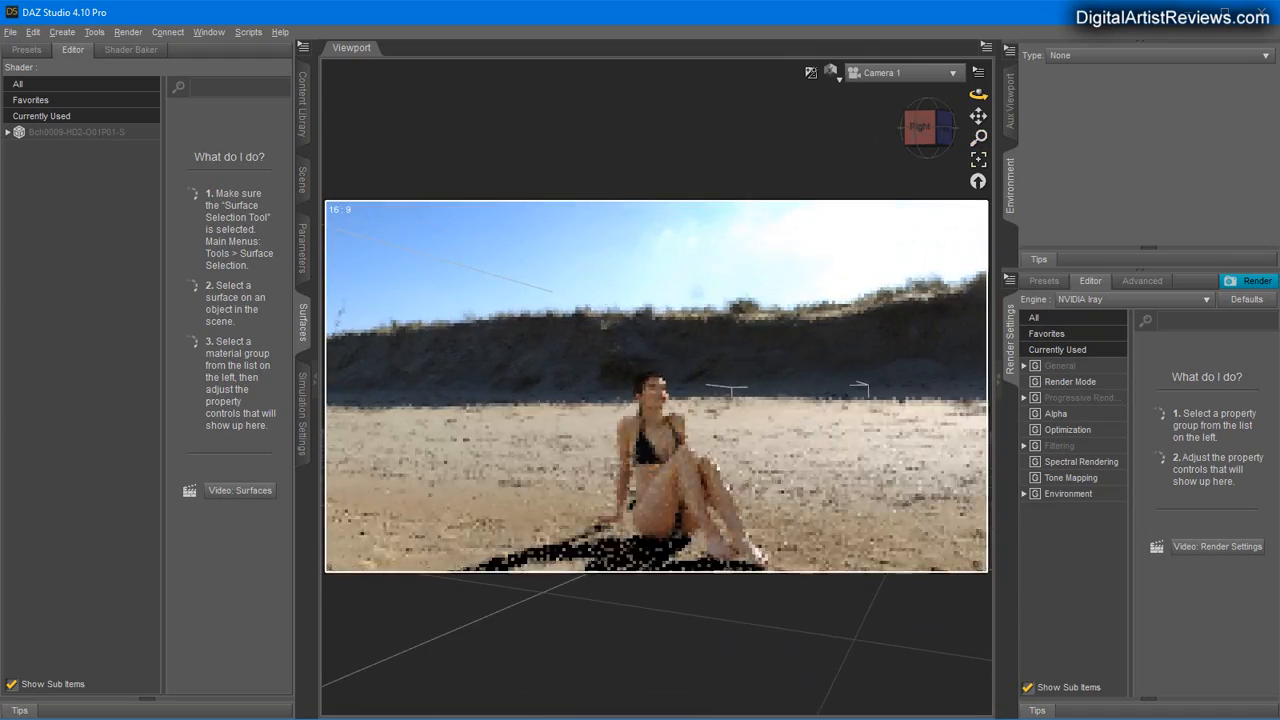
pyautogui.moveTo(979, 94); pyautogui.dragTo(979, 95)
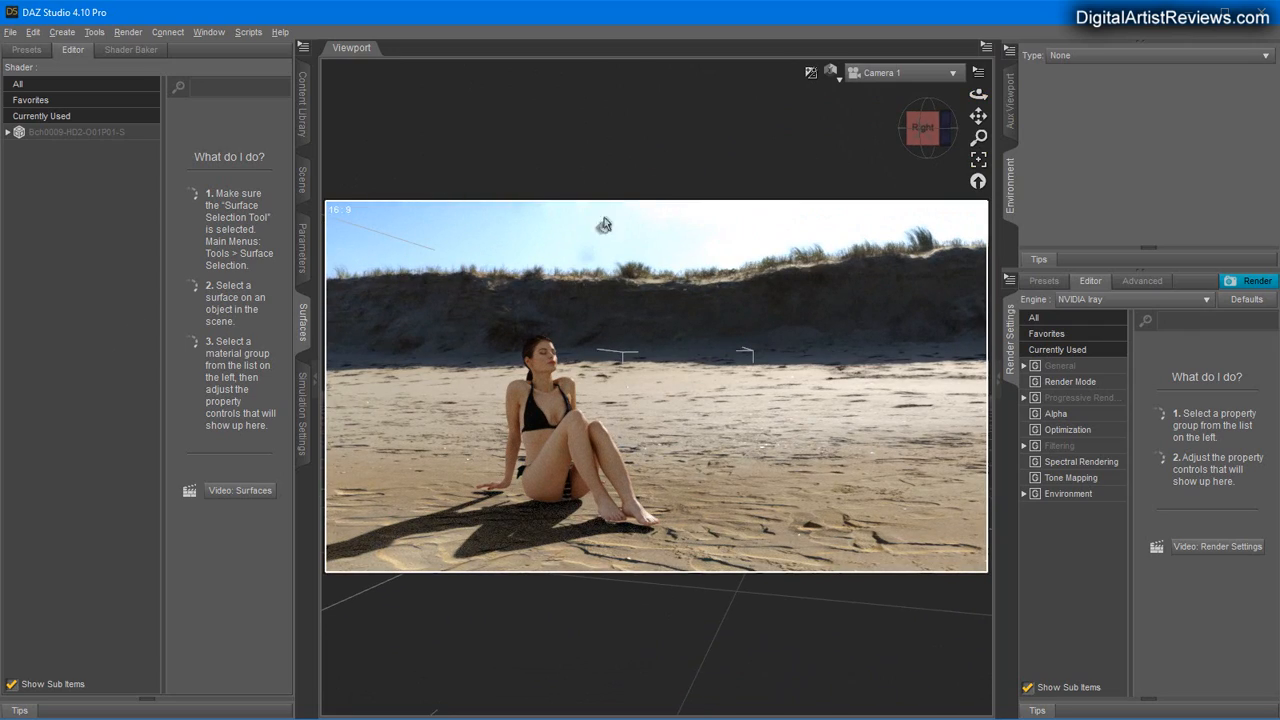
pyautogui.moveTo(979, 94)
pyautogui.mouseDown()
pyautogui.moveTo(979, 137)
pyautogui.moveTo(979, 93)
pyautogui.mouseUp()
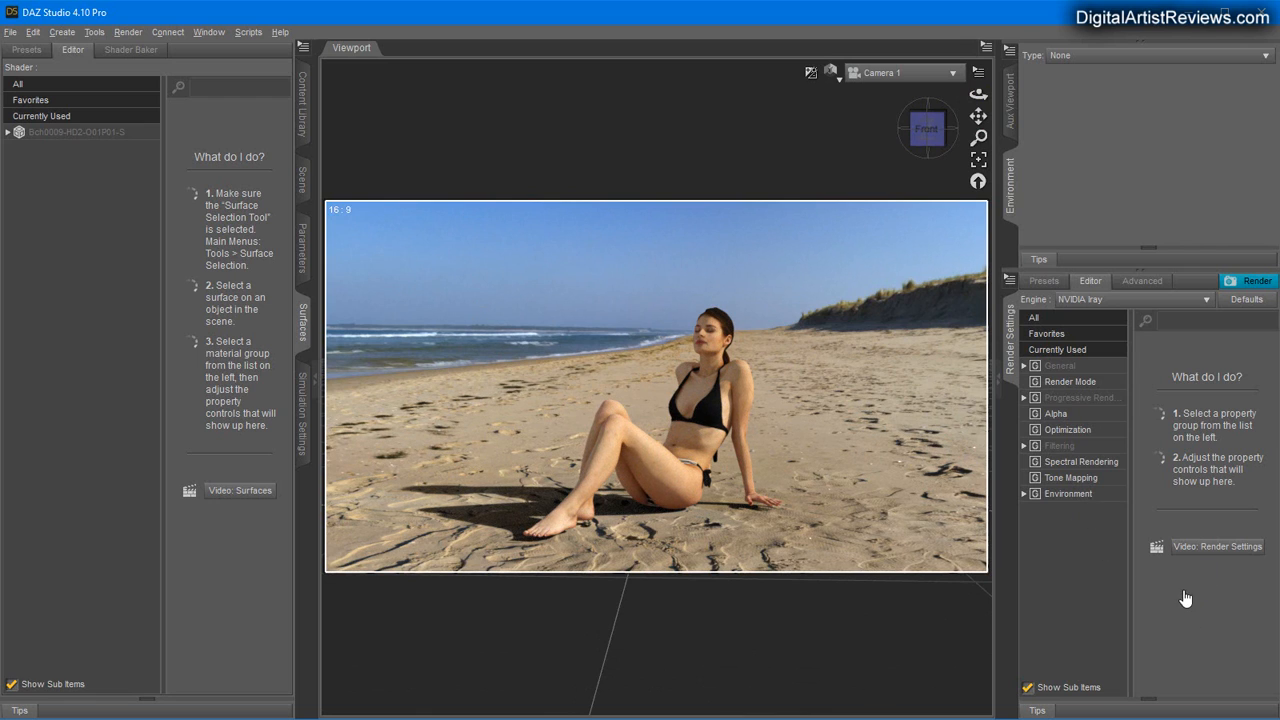
# In the Environment render settings, try Ground Origin Y at -1 and -2, and set it to 2.
pyautogui.click(1068, 494)
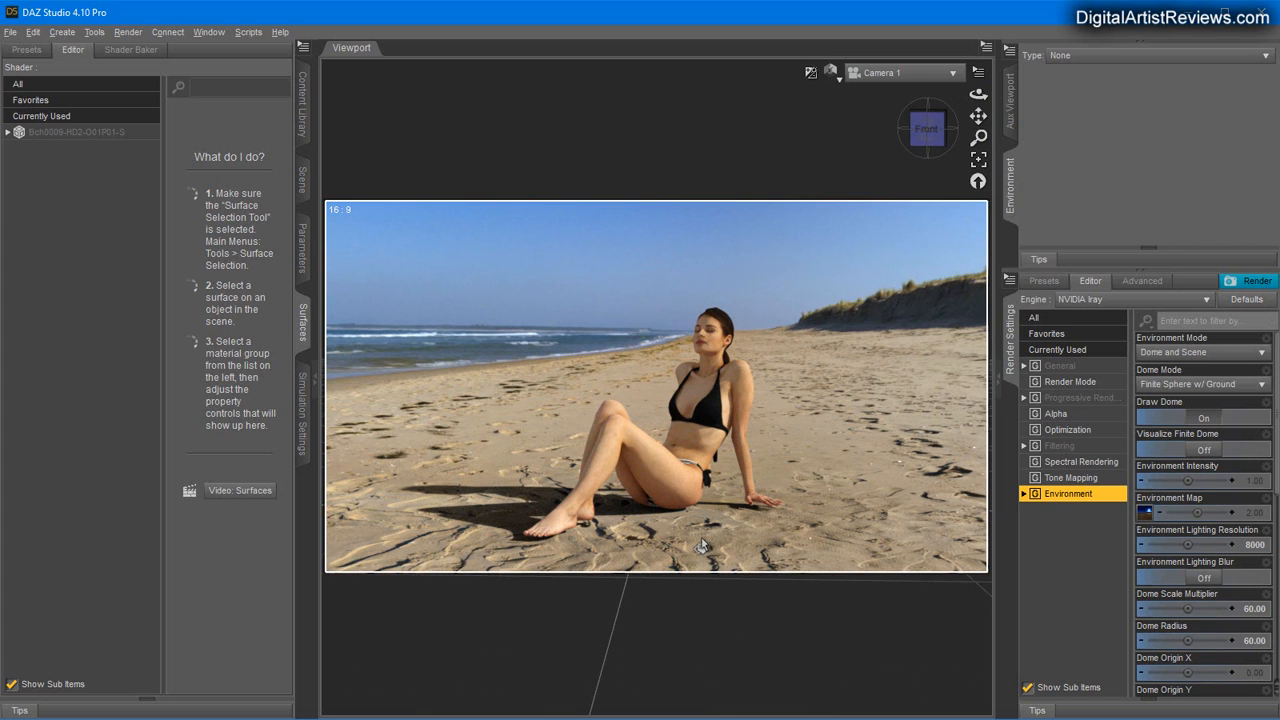
pyautogui.scroll(-7, 1144, 573)
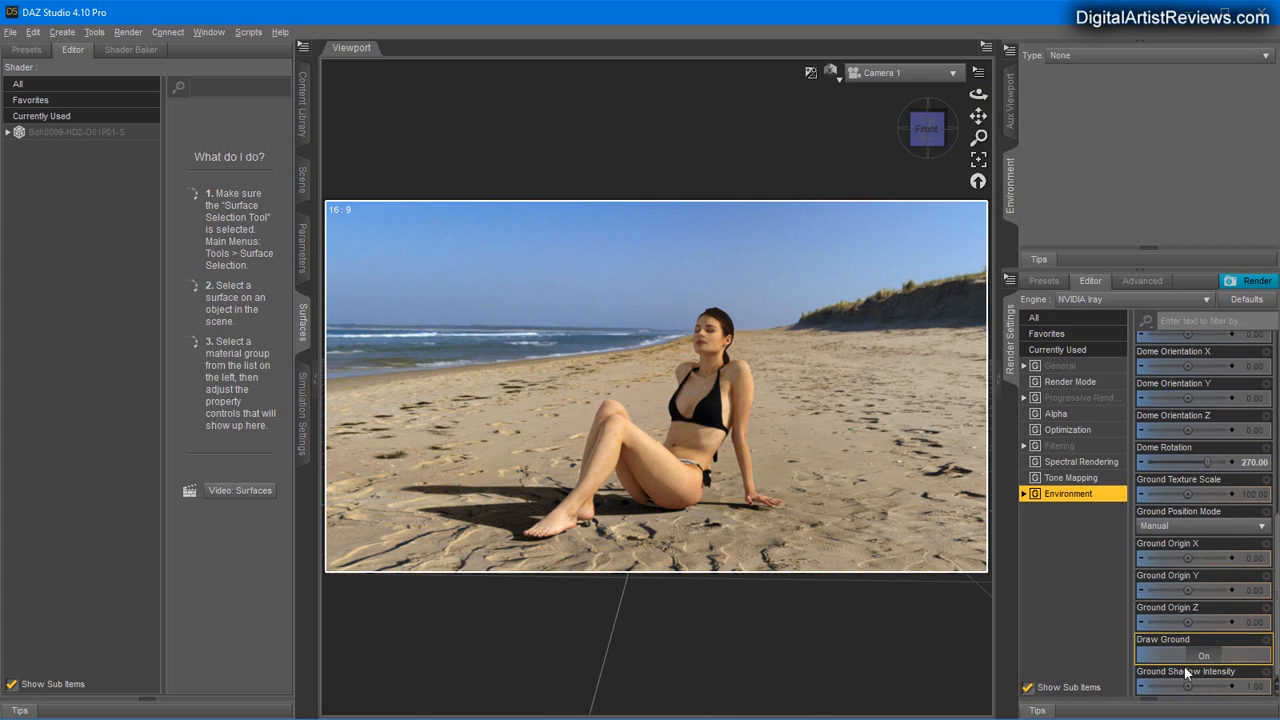
pyautogui.click(1249, 592)
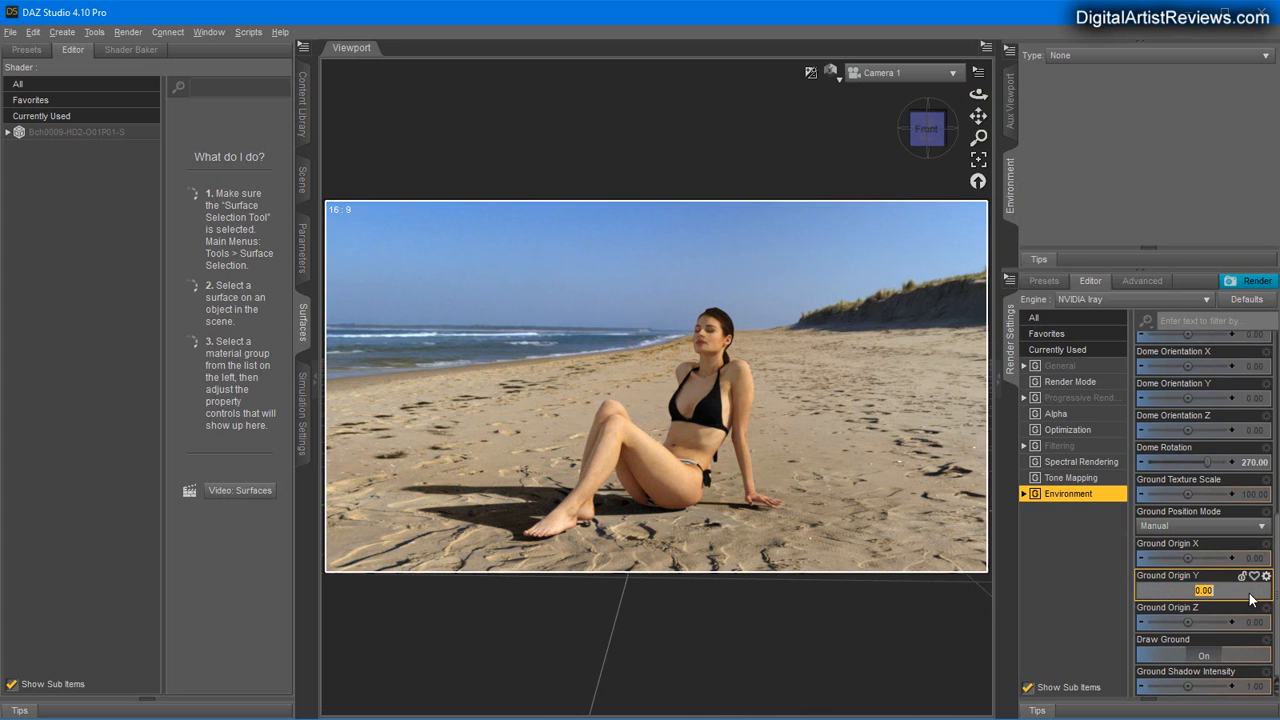
pyautogui.write('-1')
pyautogui.press('Return')
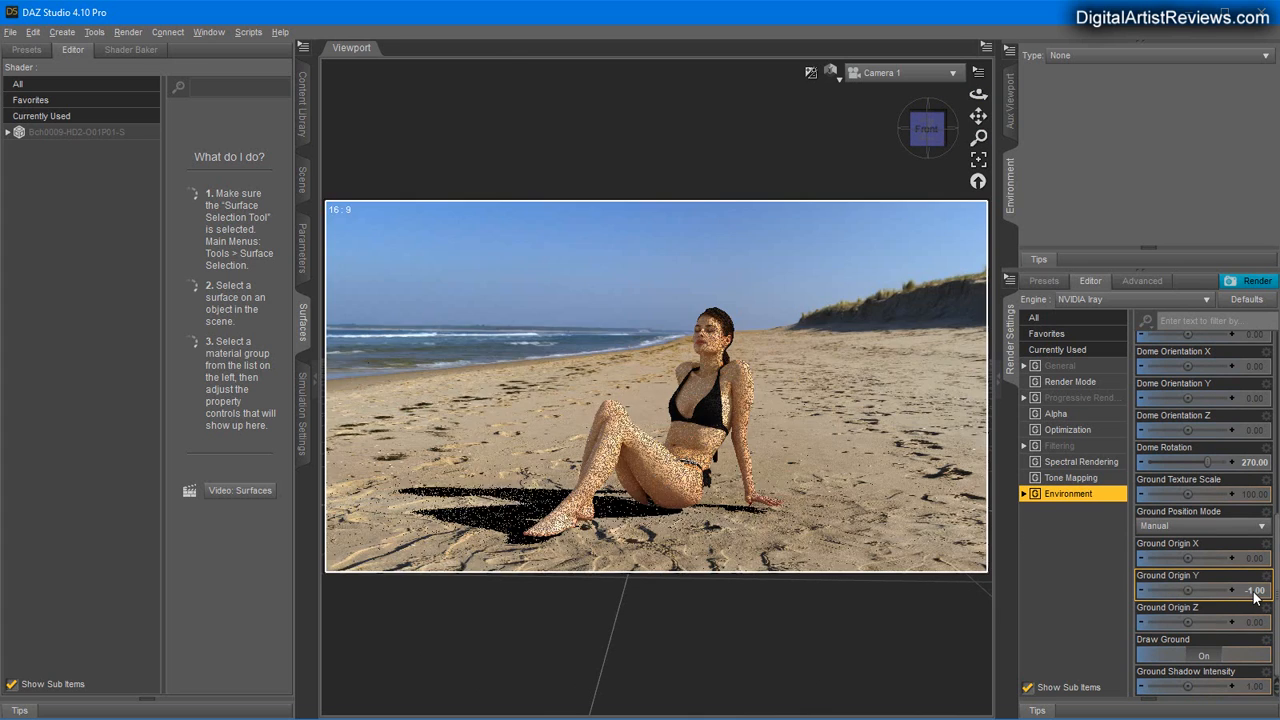
pyautogui.click(1255, 592)
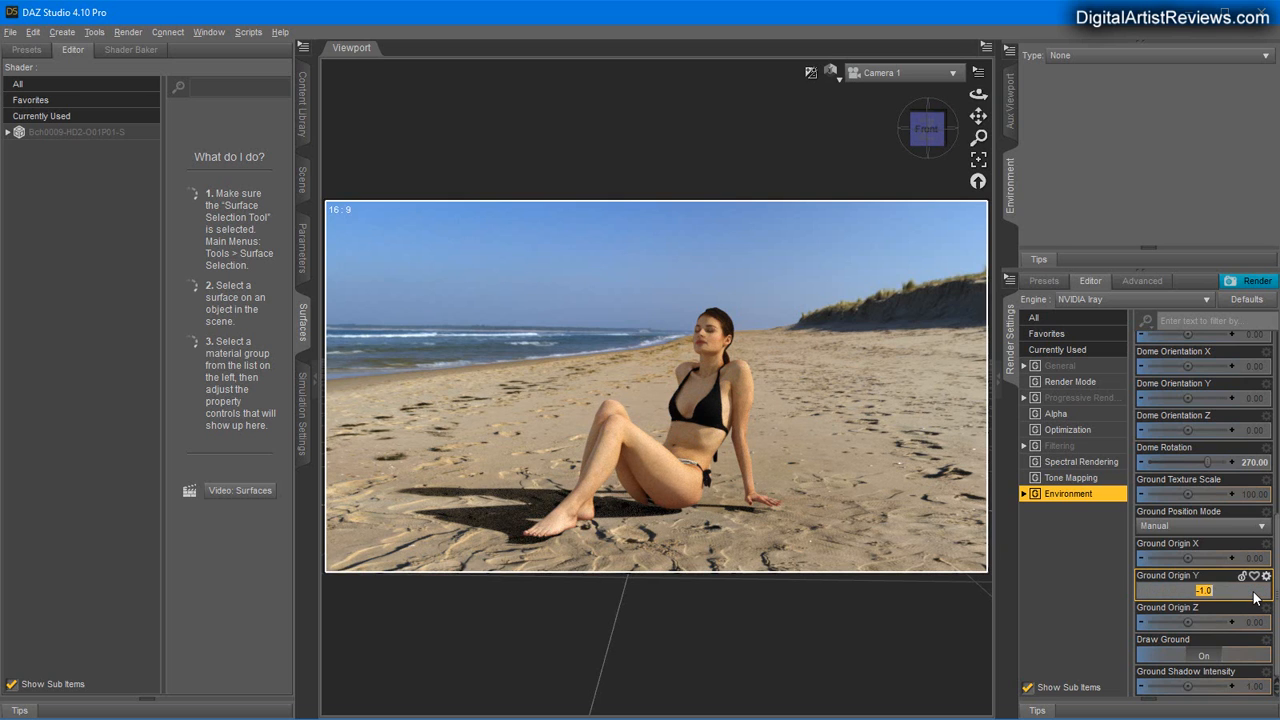
pyautogui.write('-2')
pyautogui.press('Return')
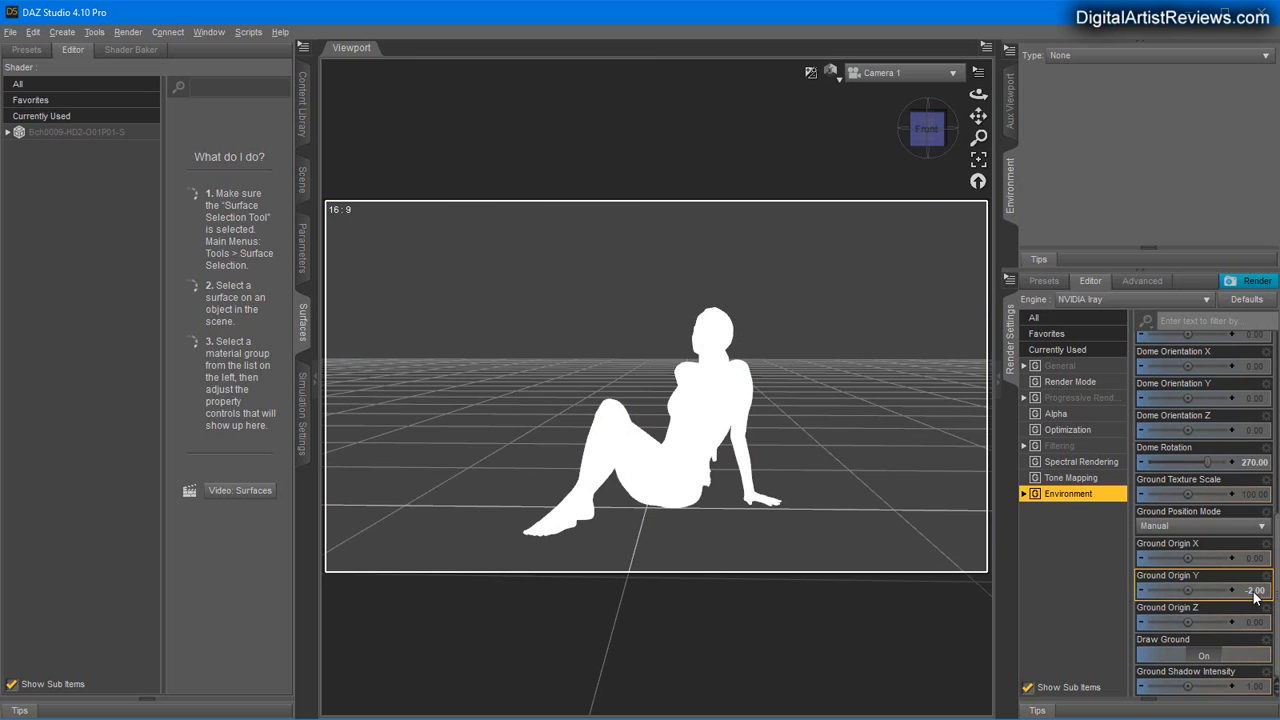
pyautogui.click(1256, 596)
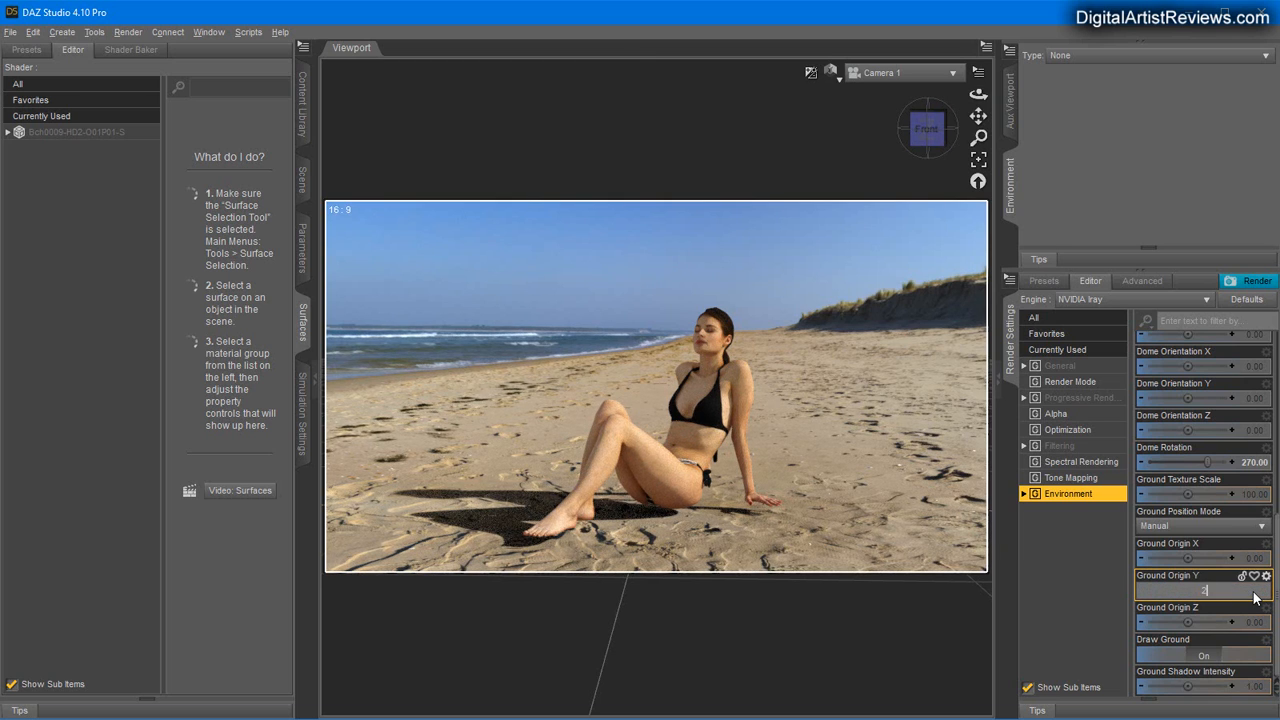
pyautogui.write('2')
pyautogui.press('Return')
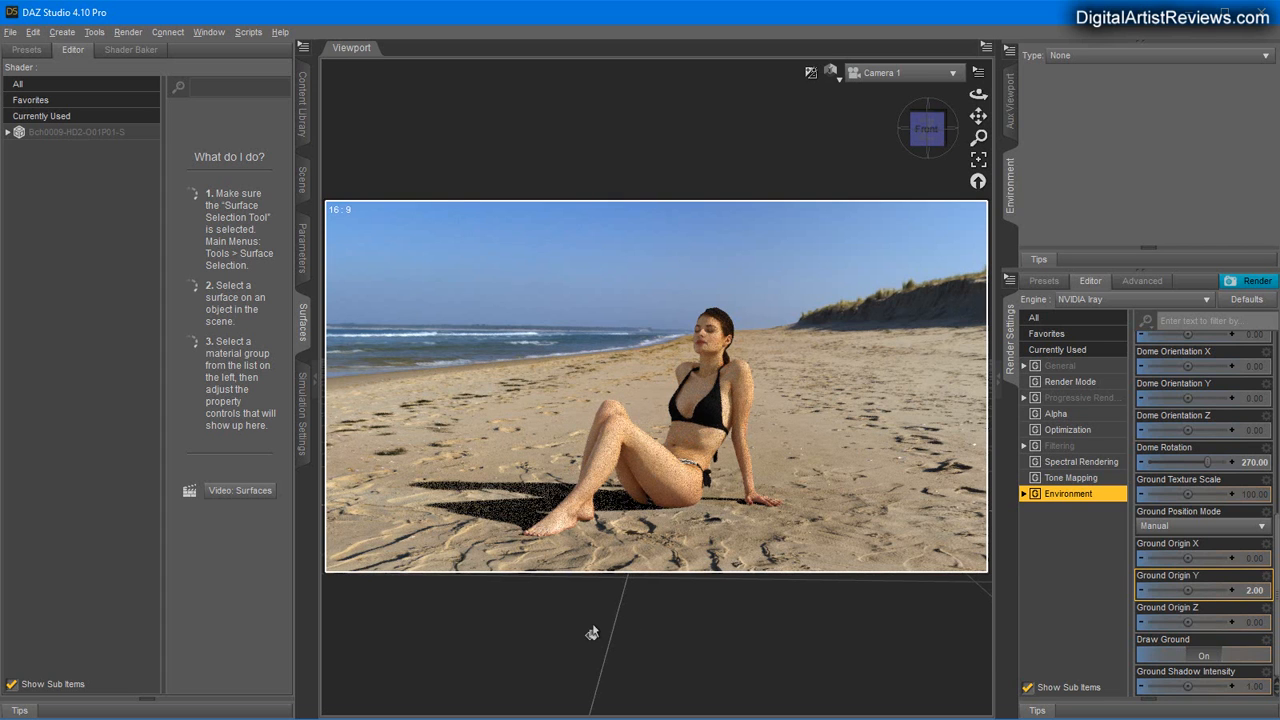